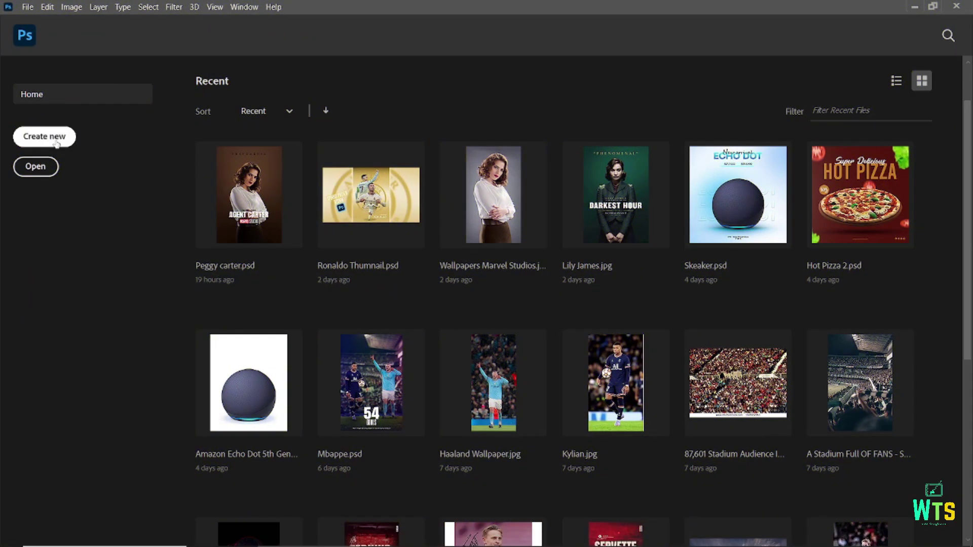
# Create a blank 1278 × 1998 px document
pyautogui.click(56, 144)
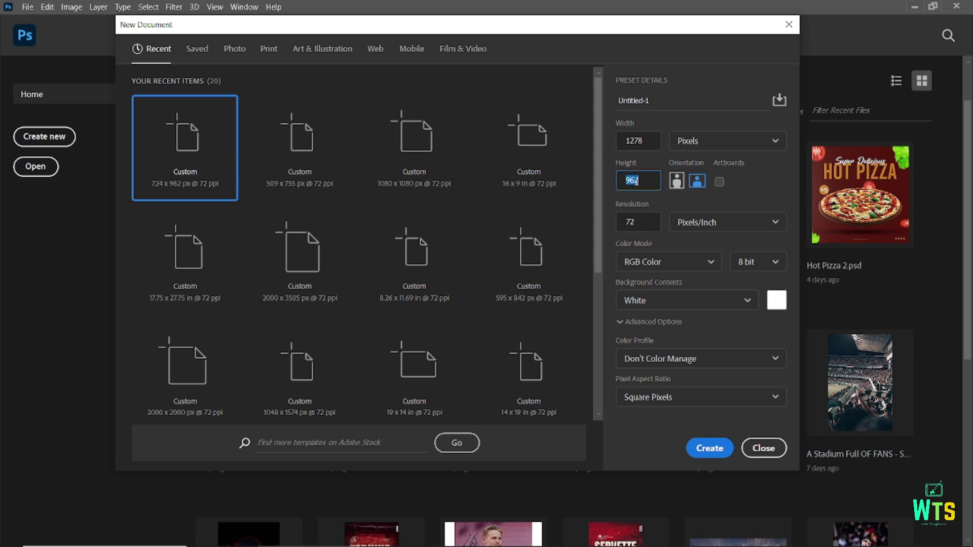
pyautogui.write('1998')
pyautogui.click(711, 448)
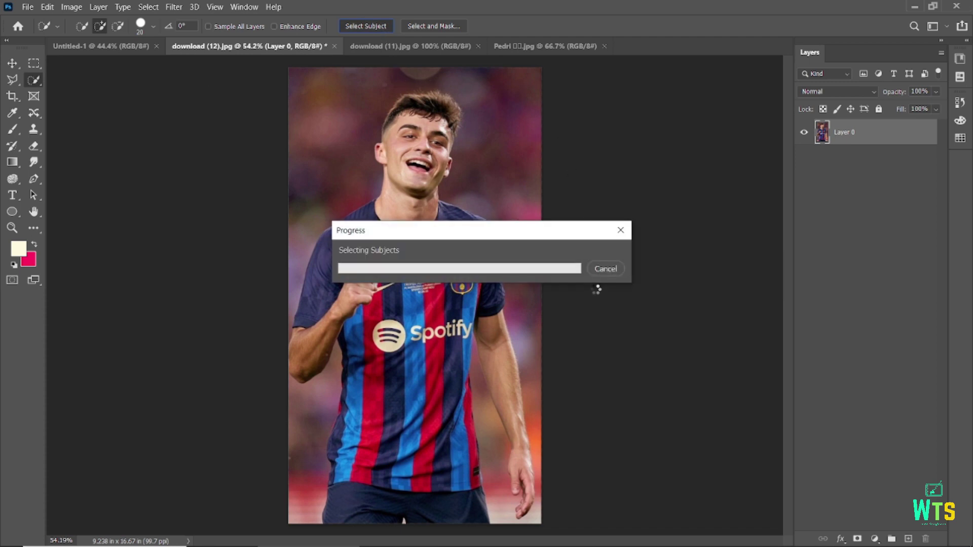
# Delete the background around the smiling player by inverting the subject selection
pyautogui.scroll(5, 412, 109)
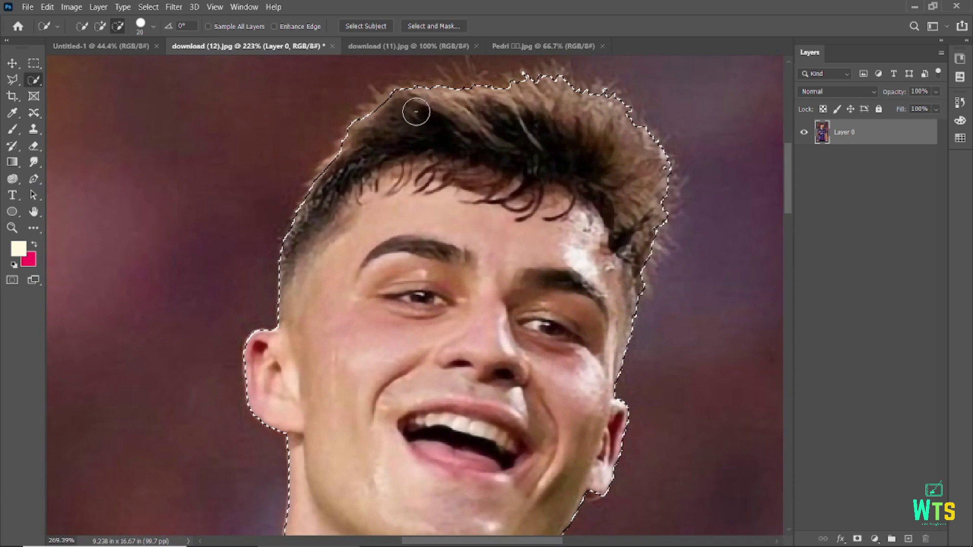
pyautogui.scroll(-3, 457, 284)
pyautogui.scroll(-2, 472, 299)
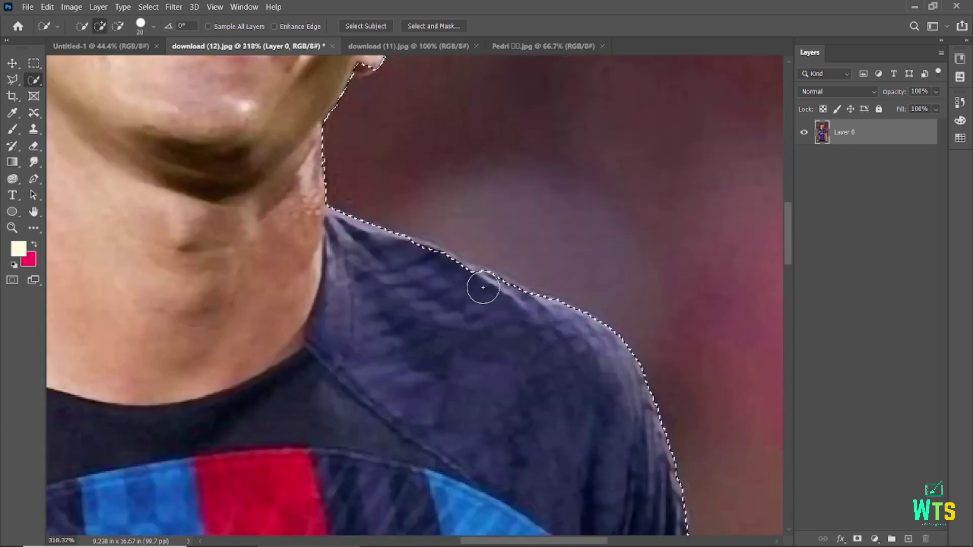
pyautogui.scroll(-5, 511, 299)
pyautogui.scroll(-3, 456, 297)
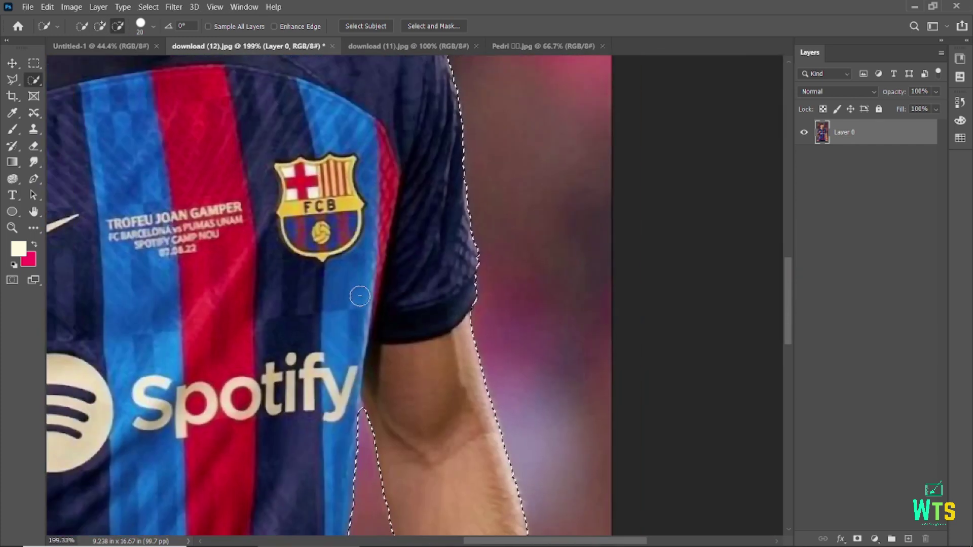
pyautogui.scroll(-4, 380, 133)
pyautogui.scroll(-3, 416, 171)
pyautogui.scroll(5, 415, 170)
pyautogui.hscroll(-5, 413, 279)
pyautogui.scroll(4, 413, 279)
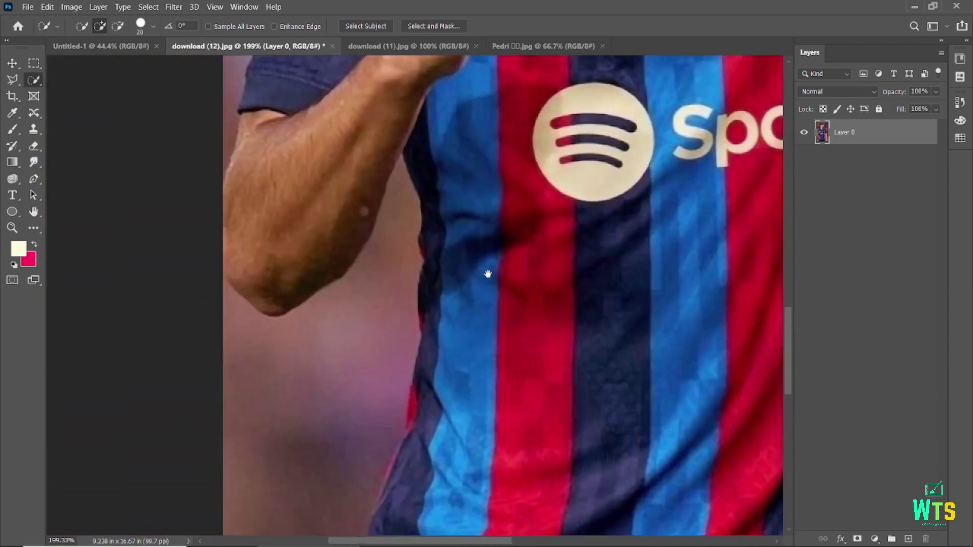
pyautogui.scroll(4, 486, 273)
pyautogui.scroll(5, 537, 234)
pyautogui.moveTo(459, 249); pyautogui.dragTo(443, 319)
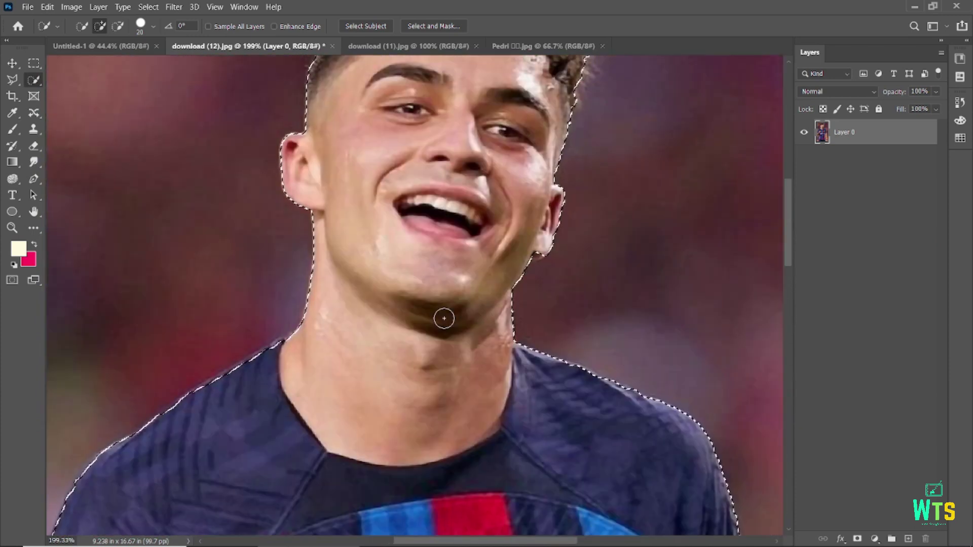
pyautogui.scroll(-3, 443, 319)
pyautogui.hotkey('ctrl', 'shift', 'i')
pyautogui.press('Delete')
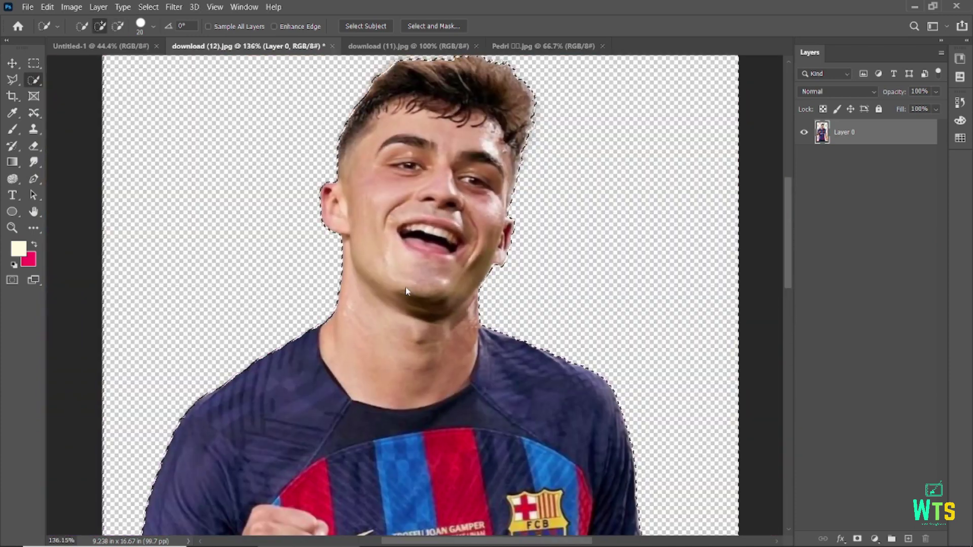
pyautogui.scroll(-3, 405, 495)
pyautogui.hotkey('ctrl', 'd')
# Add a layer filled with navy sampled from the jersey, placed beneath the player
pyautogui.press('v')
pyautogui.click(163, 213)
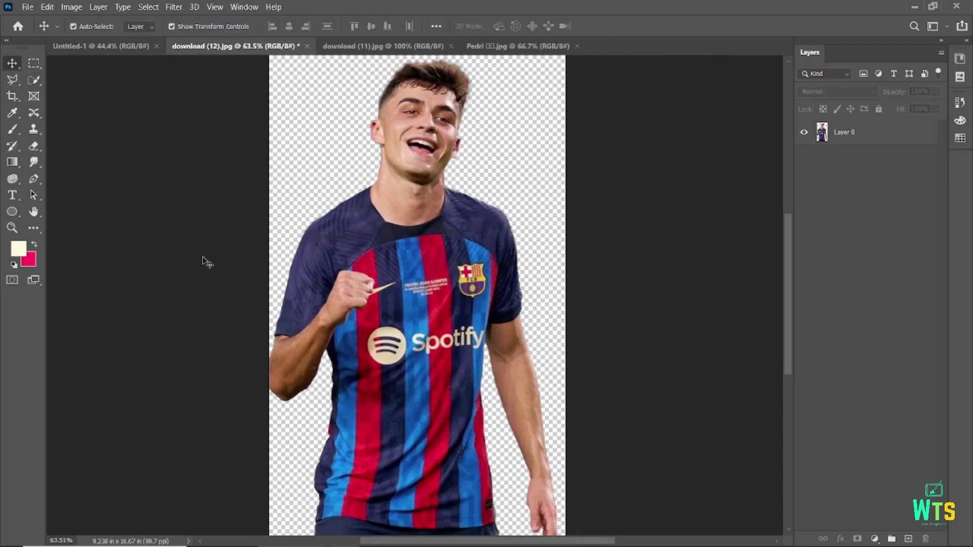
pyautogui.scroll(5, 203, 261)
pyautogui.scroll(-4, 785, 278)
pyautogui.scroll(-1, 784, 277)
pyautogui.hotkey('ctrl', 'shift', 'alt', 'n')
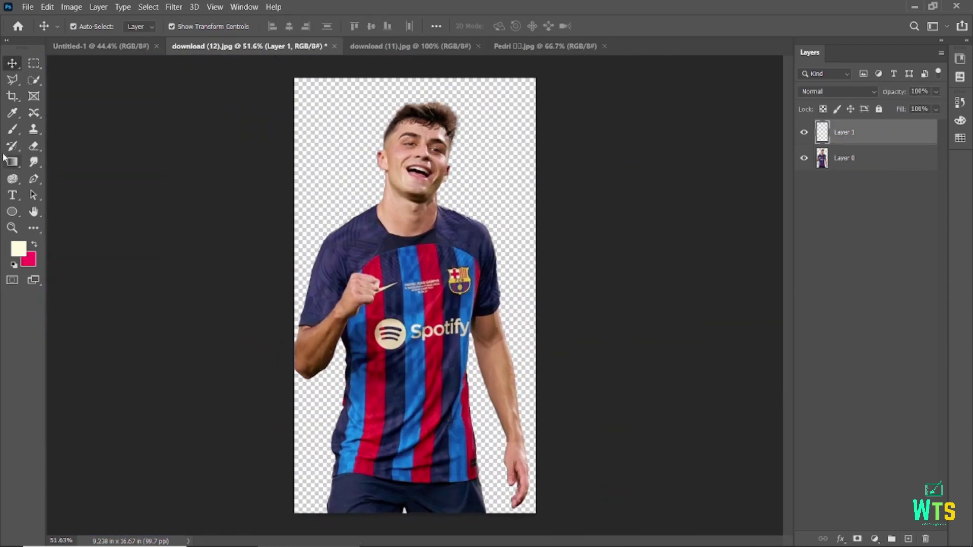
pyautogui.click(12, 112)
pyautogui.click(394, 238)
pyautogui.hotkey('alt', 'BackSpace')
pyautogui.press('v')
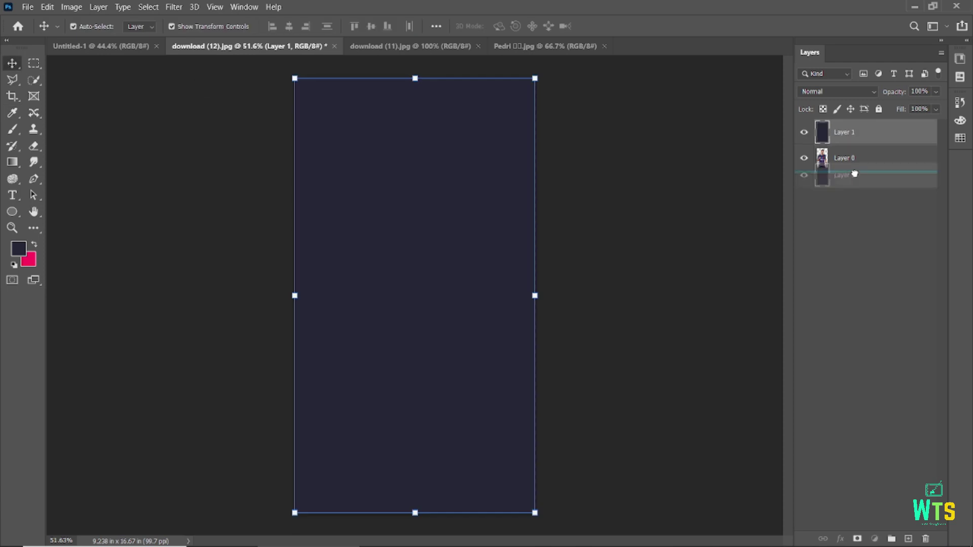
pyautogui.moveTo(844, 132); pyautogui.dragTo(844, 170)
# Erase the rough edges of the player layer against the navy backing
pyautogui.scroll(8, 523, 242)
pyautogui.click(523, 242)
pyautogui.press('e')
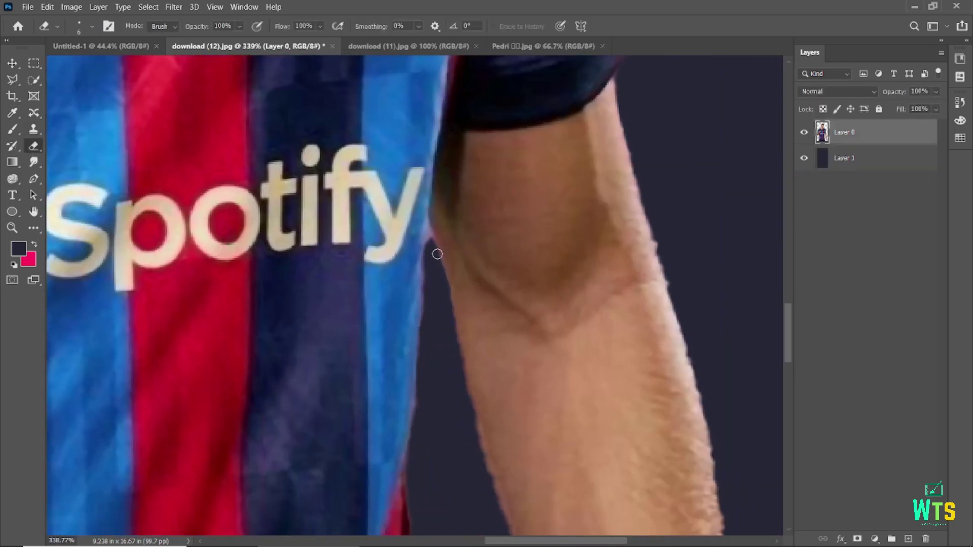
pyautogui.scroll(-5, 433, 268)
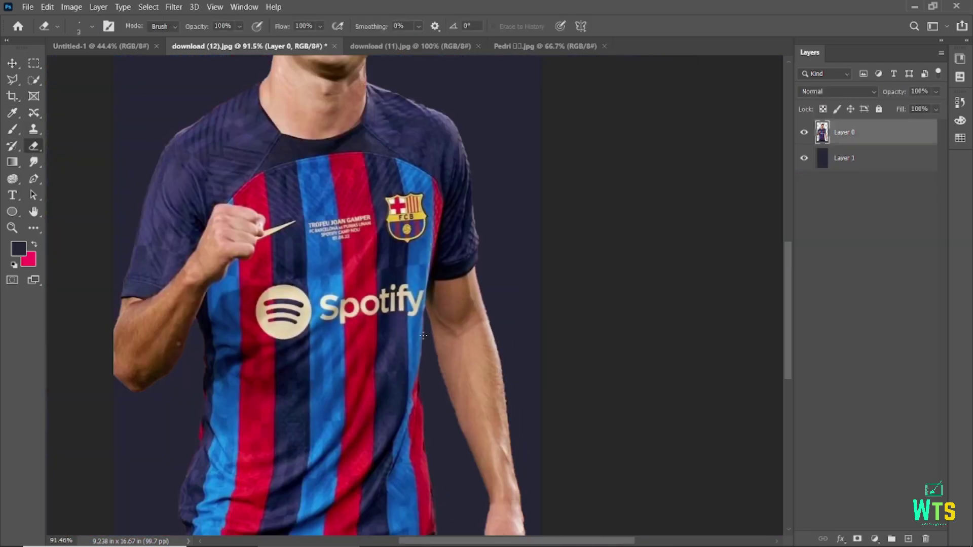
pyautogui.scroll(-2, 219, 240)
pyautogui.scroll(3, 385, 202)
pyautogui.scroll(3, 431, 203)
pyautogui.scroll(-4, 456, 228)
pyautogui.scroll(1, 470, 234)
# Hide the navy backing layer and bring up the download (11).jpg photo
pyautogui.press('v')
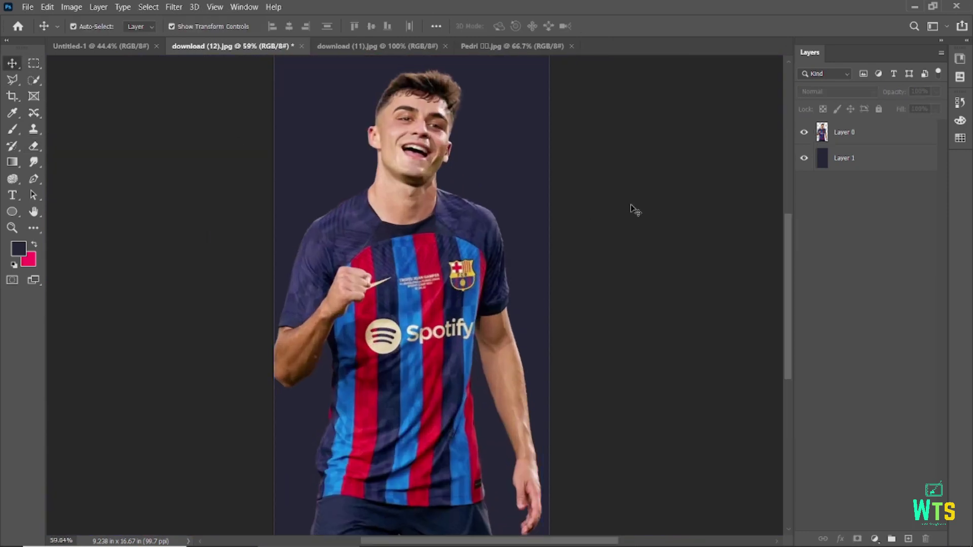
pyautogui.click(804, 158)
pyautogui.click(378, 45)
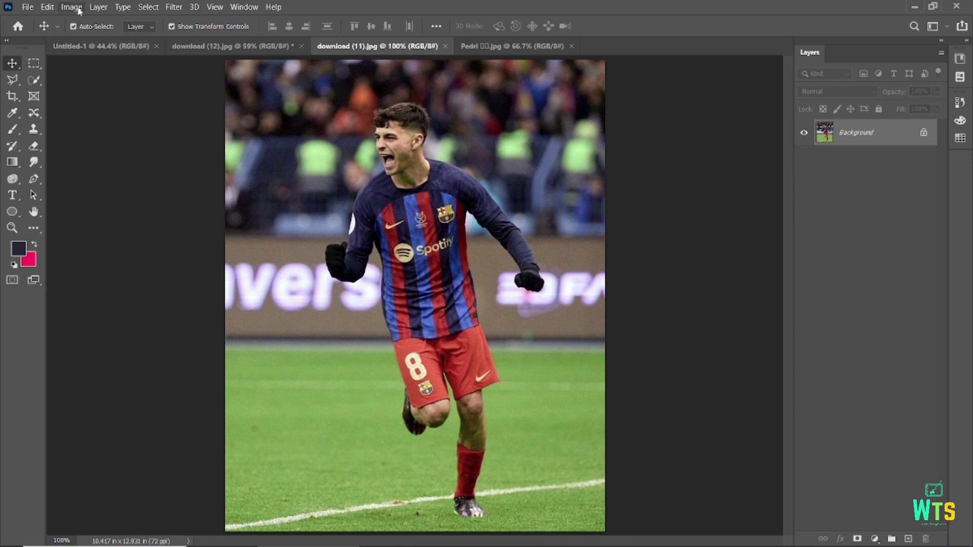
# Resize the celebrating-player photo to a resolution of 119.2
pyautogui.click(71, 8)
pyautogui.click(87, 91)
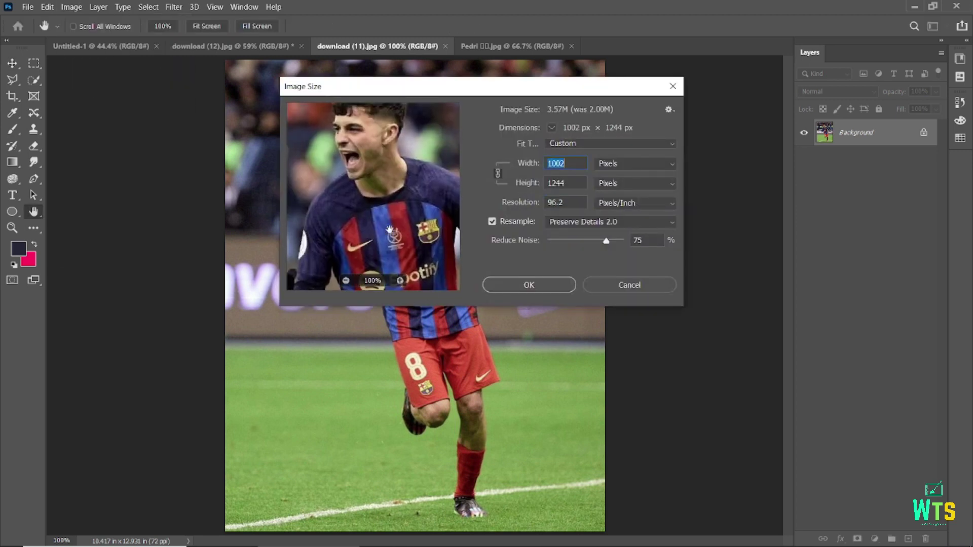
pyautogui.moveTo(527, 209); pyautogui.dragTo(537, 207)
pyautogui.click(529, 285)
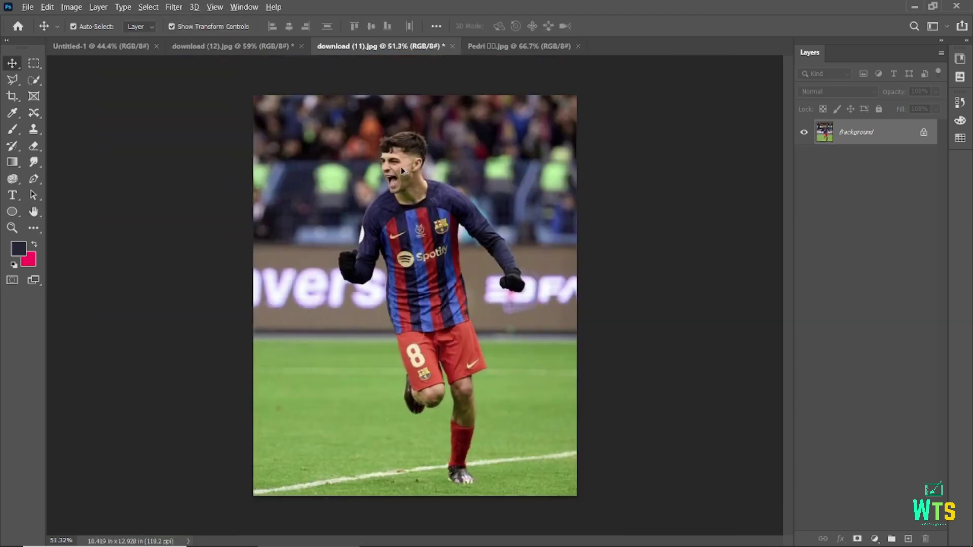
# Unlock the background, select the player, and delete the stadium behind him
pyautogui.click(33, 80)
pyautogui.click(351, 26)
pyautogui.scroll(10, 392, 127)
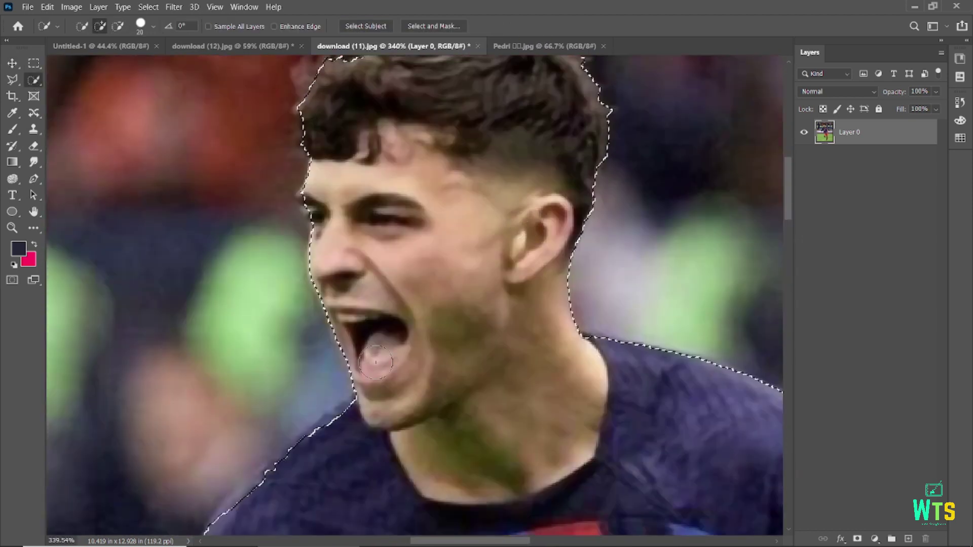
pyautogui.scroll(-2, 375, 362)
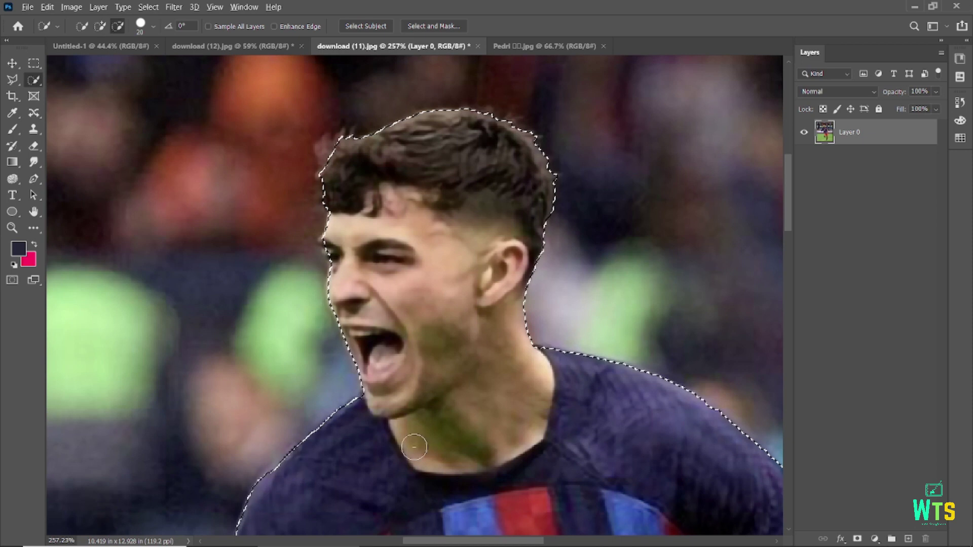
pyautogui.scroll(-2, 414, 447)
pyautogui.moveTo(414, 447); pyautogui.dragTo(347, 149)
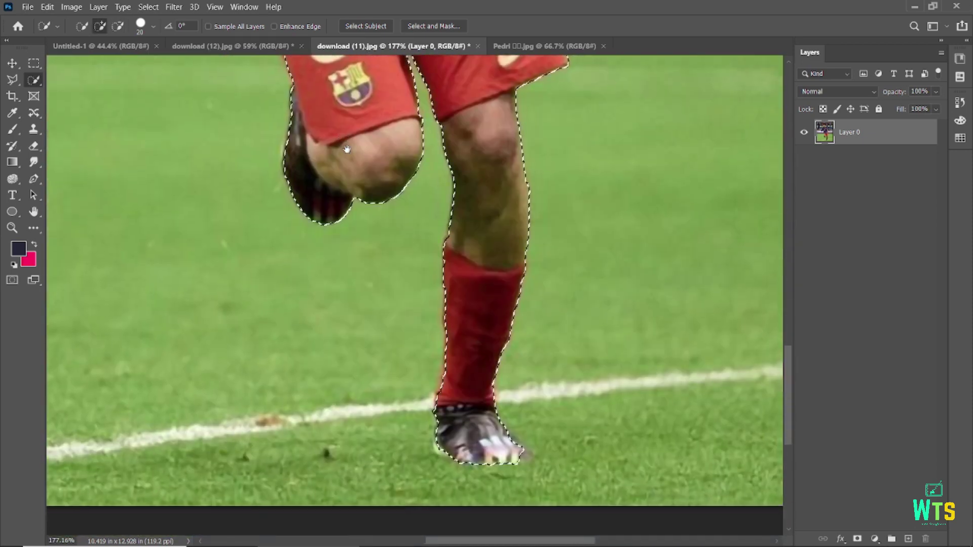
pyautogui.hotkey('ctrl', '0')
pyautogui.hotkey('ctrl', 'shift', 'i')
pyautogui.press('Delete')
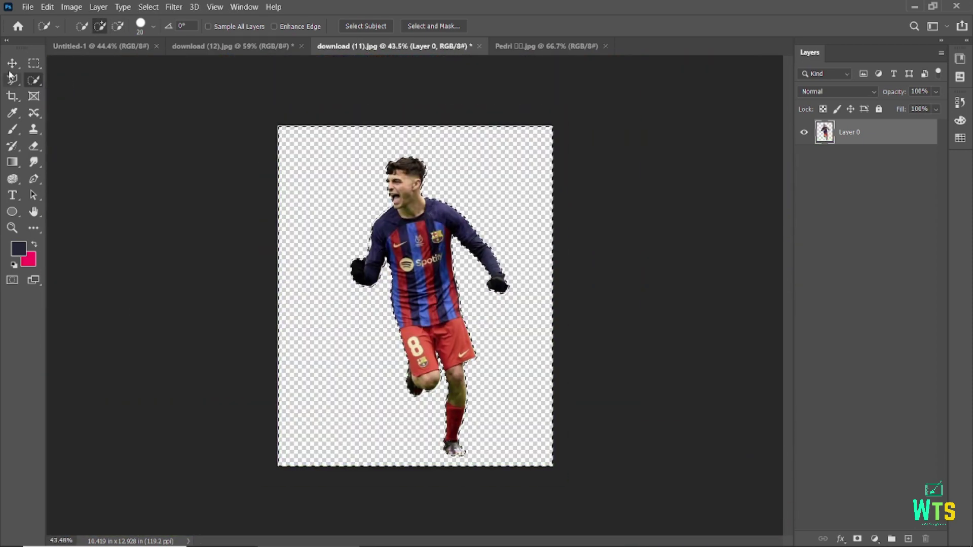
pyautogui.click(12, 63)
pyautogui.hotkey('ctrl', '0')
# Show the dribbling-player Pedri photo fitted in the window
pyautogui.click(512, 46)
pyautogui.scroll(3, 442, 154)
pyautogui.hotkey('ctrl', '0')
# Resize the Pedri photo via Image Size and unlock its background layer
pyautogui.click(72, 7)
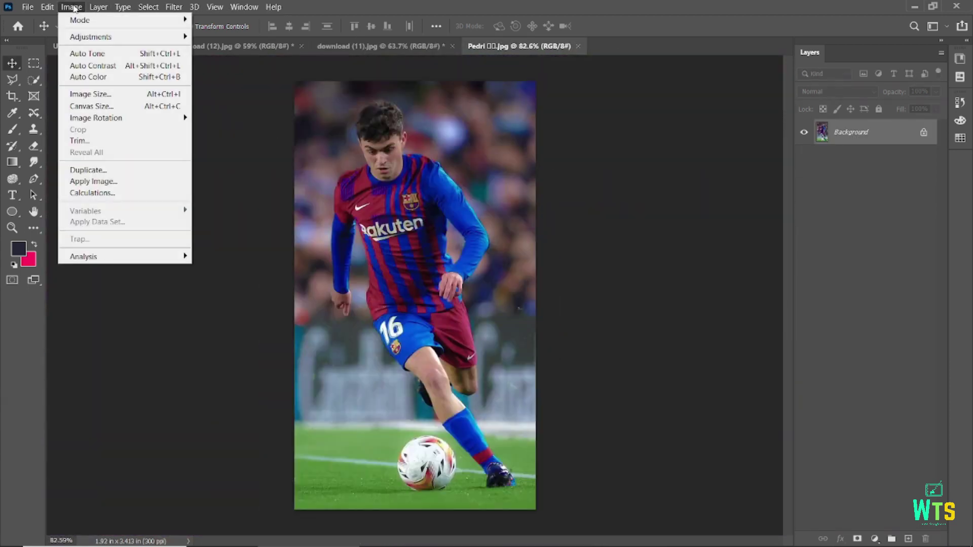
pyautogui.click(90, 94)
pyautogui.moveTo(368, 168); pyautogui.dragTo(401, 304)
pyautogui.click(523, 280)
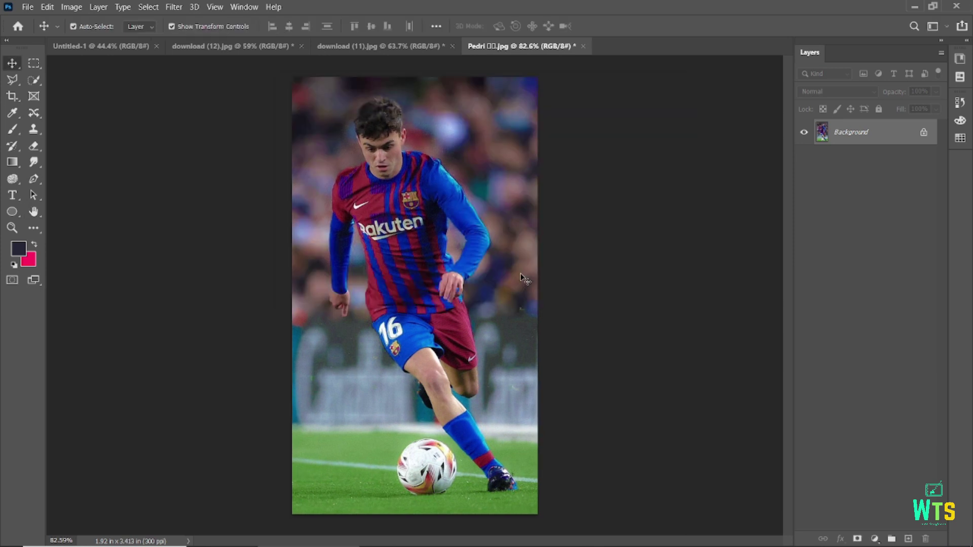
pyautogui.click(924, 132)
# Quick-select the dribbling player, adding the upper-left hair and shoulder
pyautogui.click(33, 80)
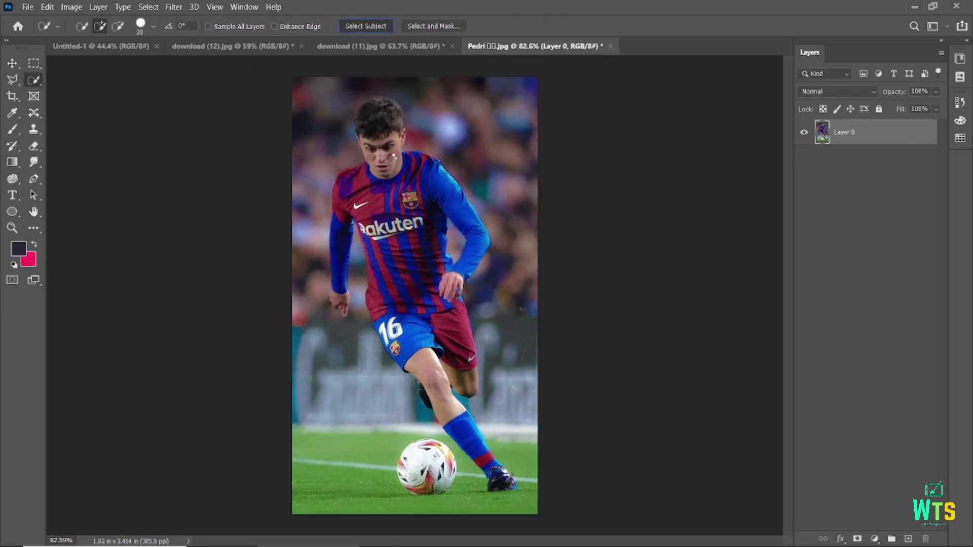
pyautogui.scroll(5, 375, 102)
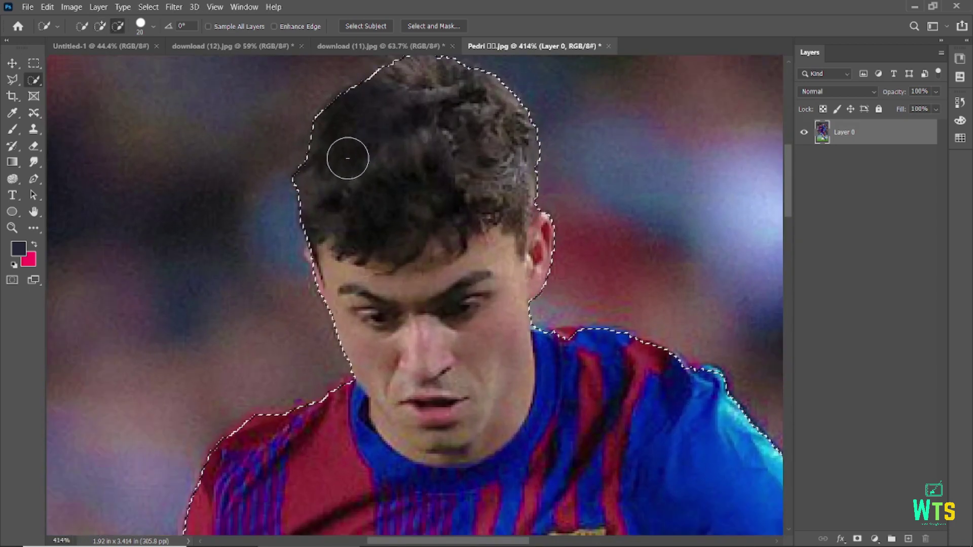
pyautogui.moveTo(348, 158); pyautogui.dragTo(321, 152)
pyautogui.moveTo(568, 359); pyautogui.dragTo(573, 347)
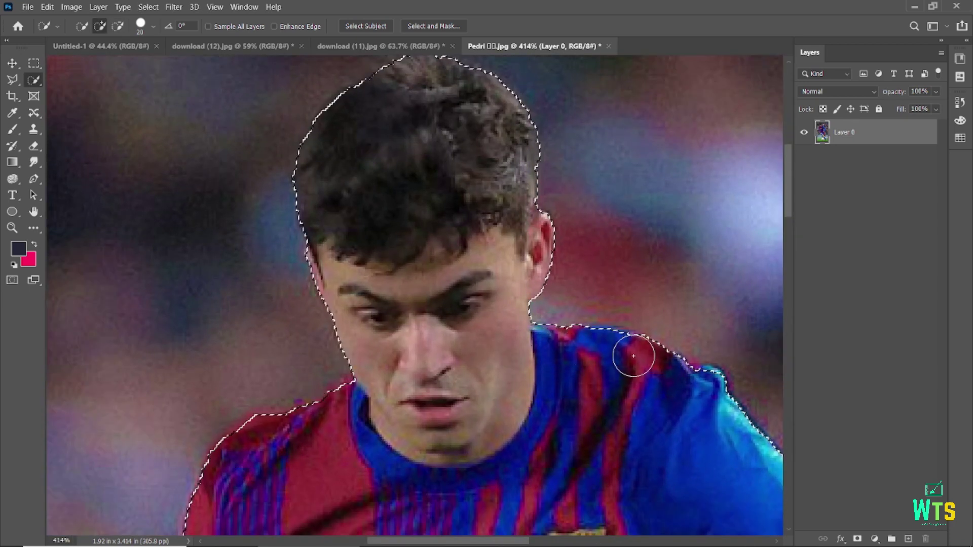
pyautogui.scroll(-3, 700, 386)
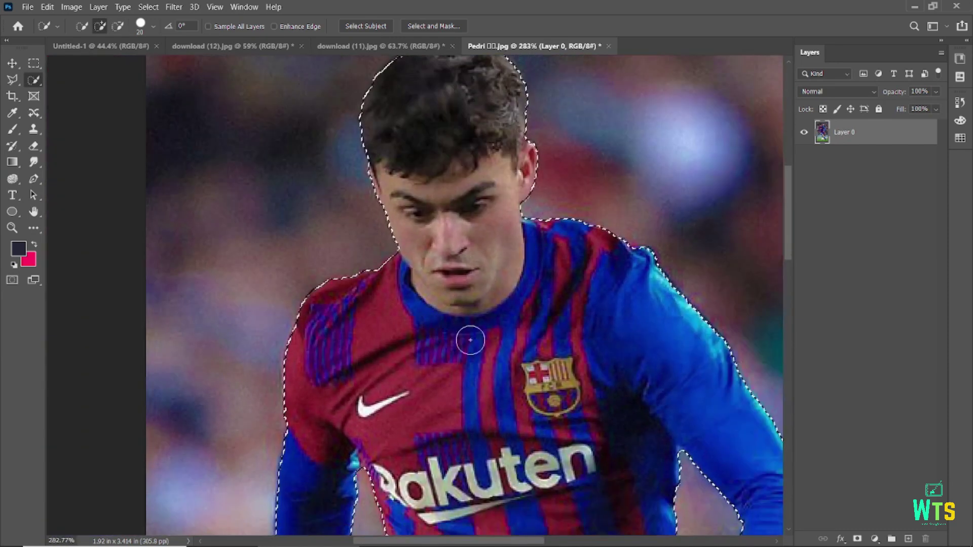
pyautogui.scroll(-2, 557, 263)
pyautogui.scroll(-3, 506, 304)
pyautogui.scroll(-1, 271, 311)
pyautogui.scroll(1, 326, 297)
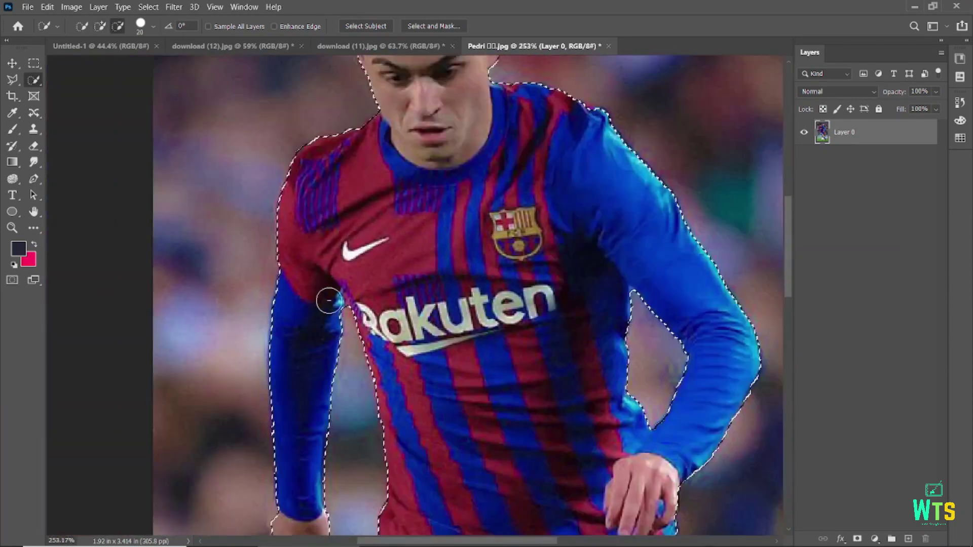
pyautogui.scroll(3, 228, 293)
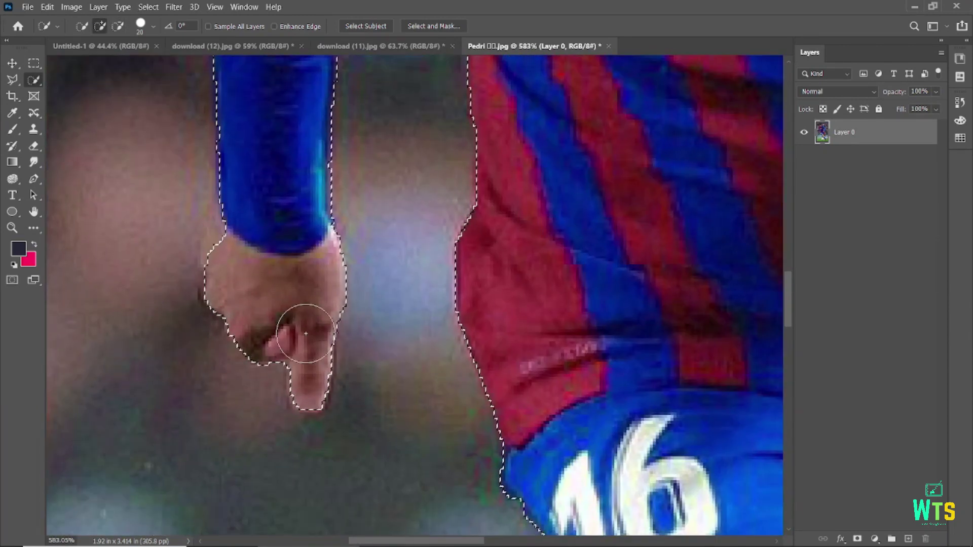
pyautogui.scroll(-3, 304, 228)
pyautogui.scroll(-2, 435, 214)
pyautogui.scroll(2, 434, 425)
pyautogui.scroll(-1, 434, 425)
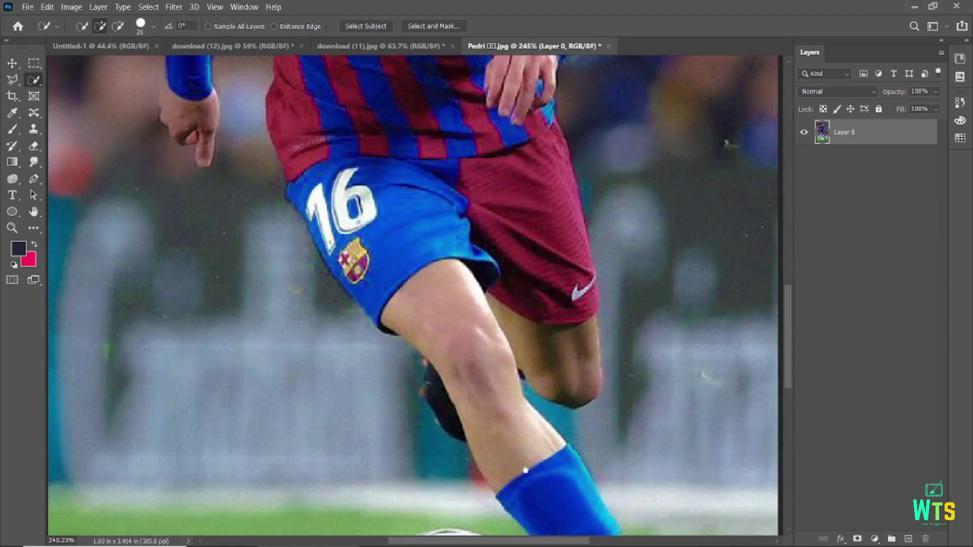
pyautogui.scroll(3, 322, 278)
pyautogui.scroll(1, 329, 244)
# Extend the selection along the ball's edge, then invert and delete the background
pyautogui.moveTo(330, 244); pyautogui.dragTo(370, 223)
pyautogui.moveTo(274, 304)
pyautogui.mouseDown()
pyautogui.moveTo(281, 285)
pyautogui.moveTo(263, 327)
pyautogui.mouseUp()
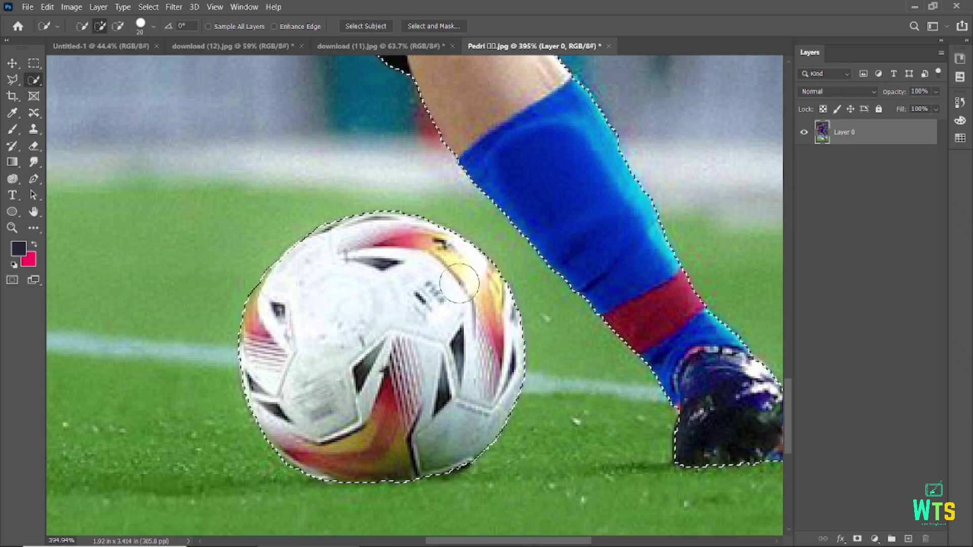
pyautogui.hotkey('ctrl', '0')
pyautogui.hotkey('ctrl', 'shift', 'i')
pyautogui.press('Delete')
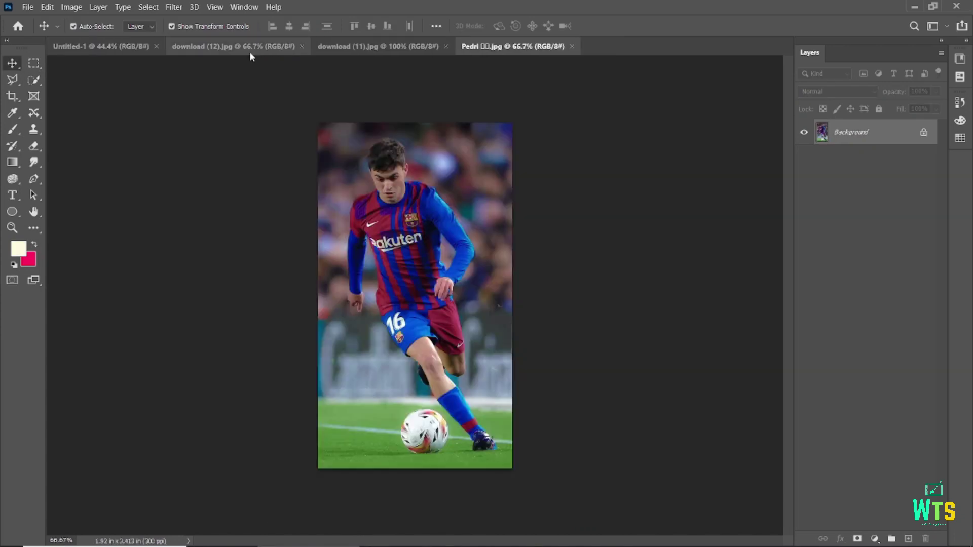
# Enlarge the smiling-player photo by raising its resolution to 89.6
pyautogui.click(249, 51)
pyautogui.click(364, 50)
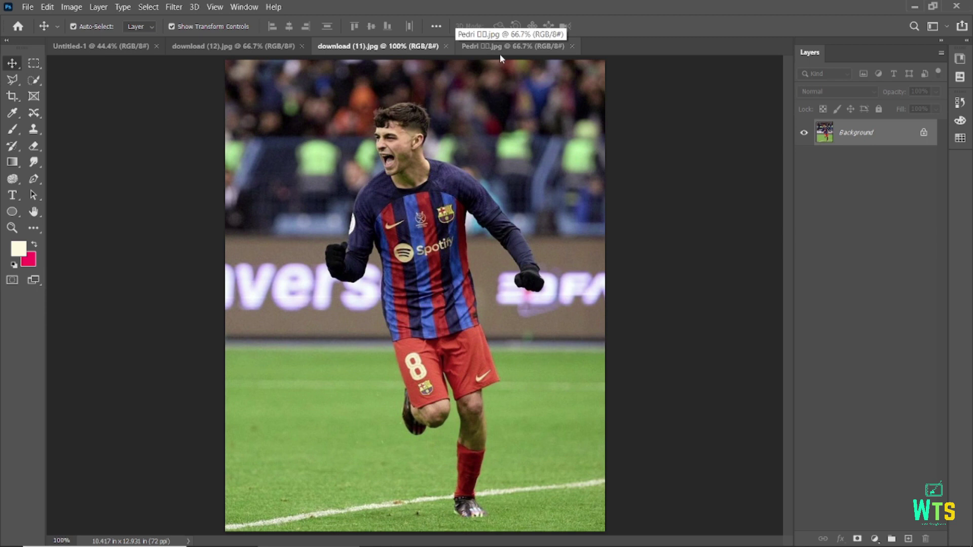
pyautogui.click(501, 51)
pyautogui.click(233, 46)
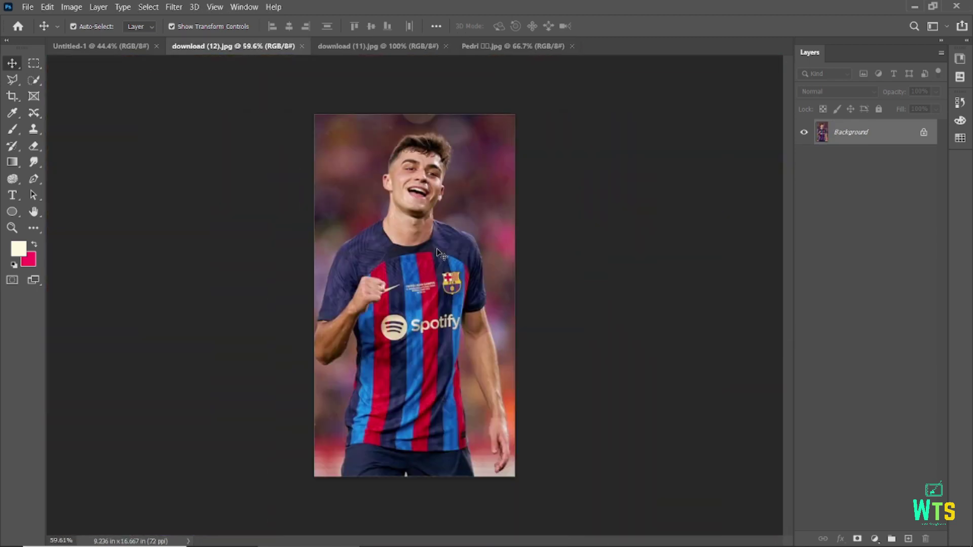
pyautogui.scroll(3, 426, 256)
pyautogui.click(71, 7)
pyautogui.click(81, 95)
pyautogui.moveTo(517, 205); pyautogui.dragTo(582, 230)
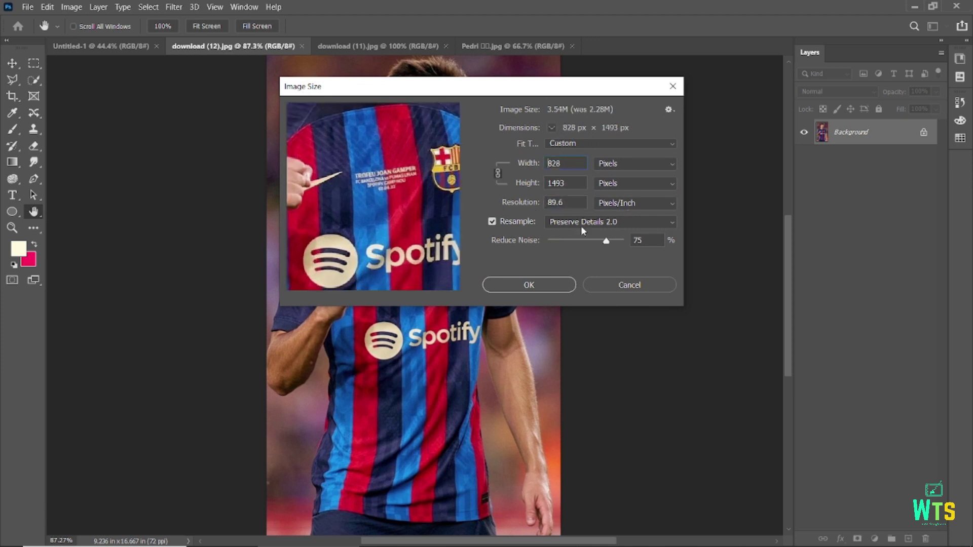
pyautogui.click(528, 285)
pyautogui.press('v')
pyautogui.hotkey('ctrl', '0')
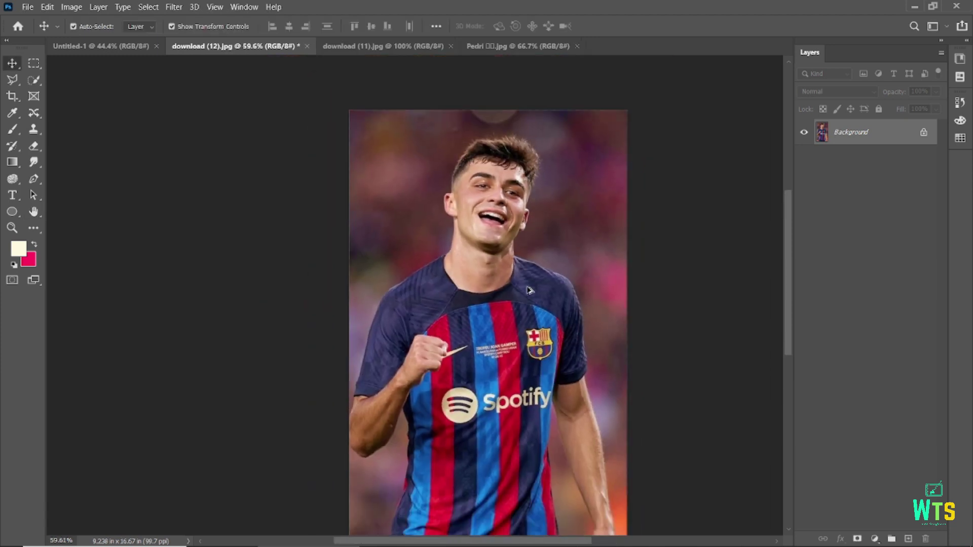
# Unlock the smiling-player background as Layer 0 and return to Untitled-1
pyautogui.click(924, 132)
pyautogui.click(33, 80)
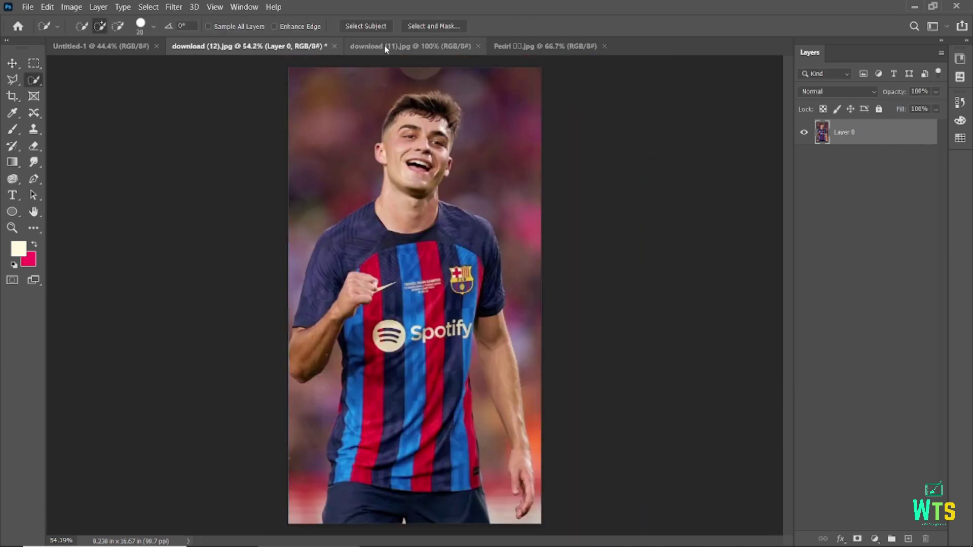
pyautogui.click(13, 64)
pyautogui.click(120, 46)
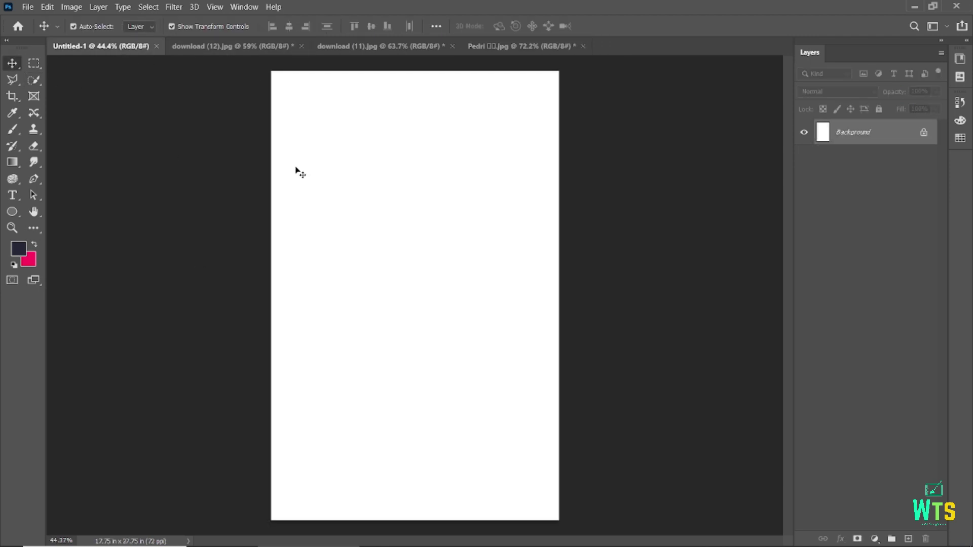
# Fill the poster background with pale lavender #f5f5ff
pyautogui.click(23, 249)
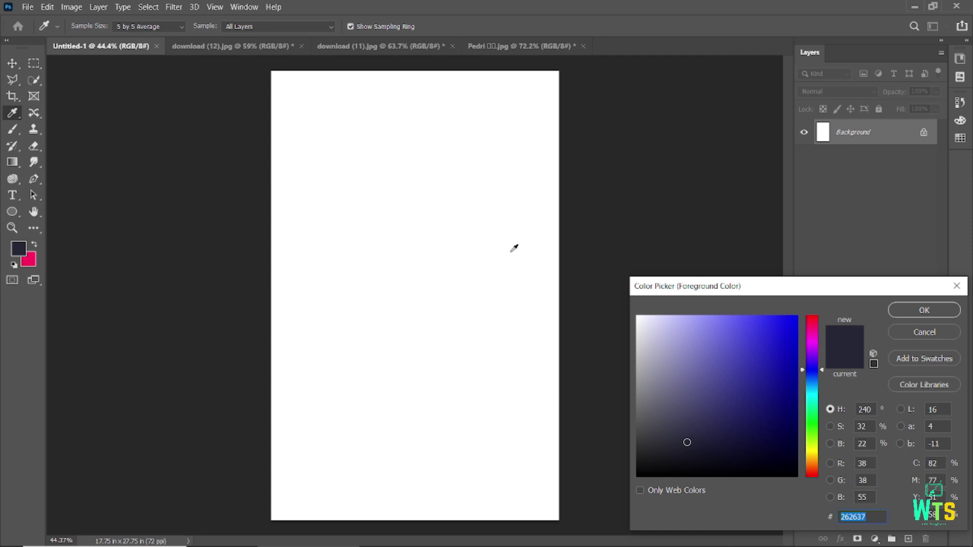
pyautogui.click(907, 312)
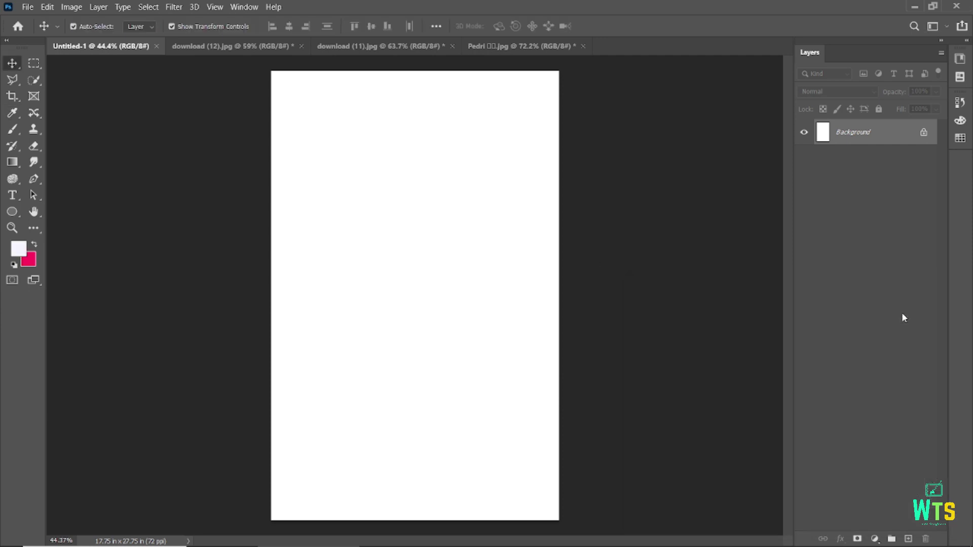
pyautogui.hotkey('alt', 'BackSpace')
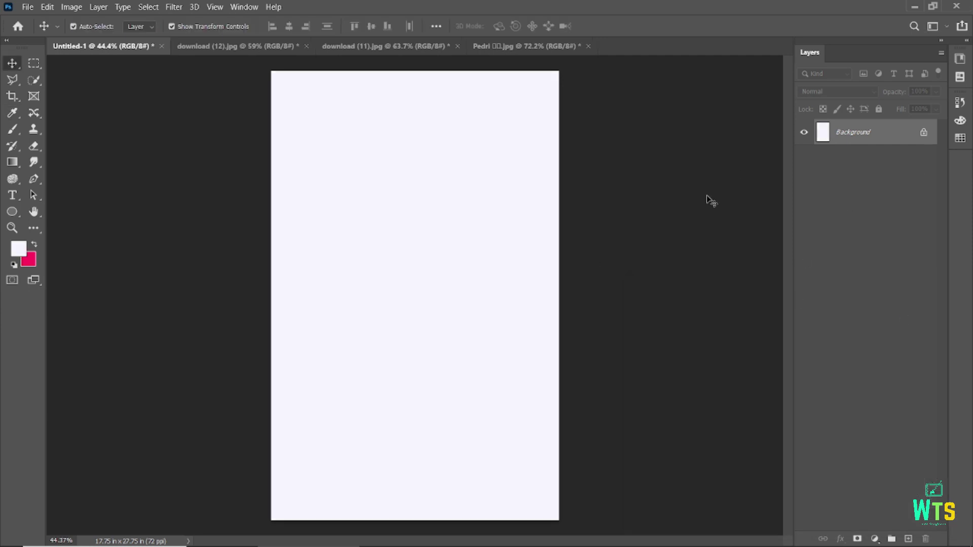
# Drag the cut-out smiling player from download (12) into the poster
pyautogui.click(225, 46)
pyautogui.moveTo(414, 181)
pyautogui.mouseDown()
pyautogui.moveTo(403, 252)
pyautogui.moveTo(396, 210)
pyautogui.mouseUp()
pyautogui.hotkey('ctrl', '0')
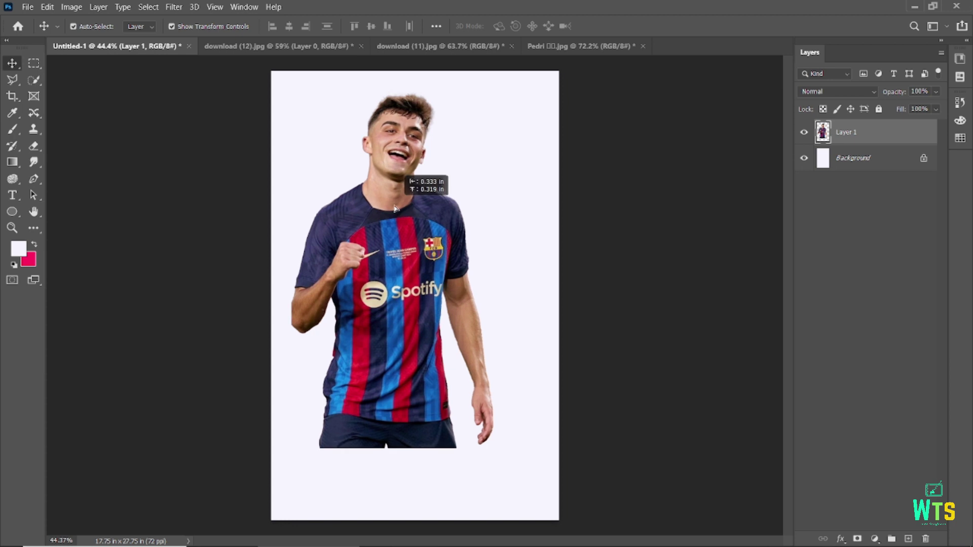
# Drop the Nike swoosh onto the player's chest and scale the player down
pyautogui.click(220, 209)
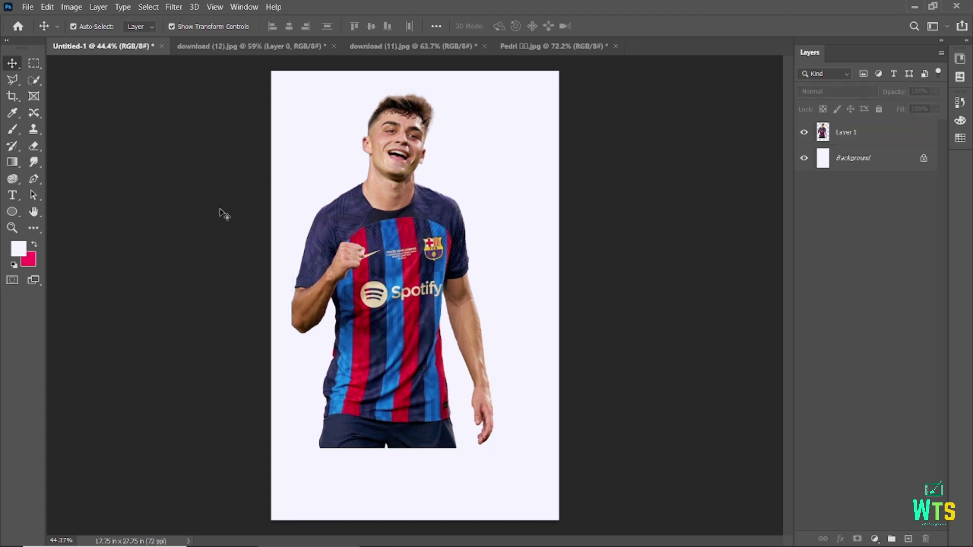
pyautogui.click(597, 311)
pyautogui.moveTo(385, 396); pyautogui.dragTo(372, 294)
pyautogui.click(417, 134)
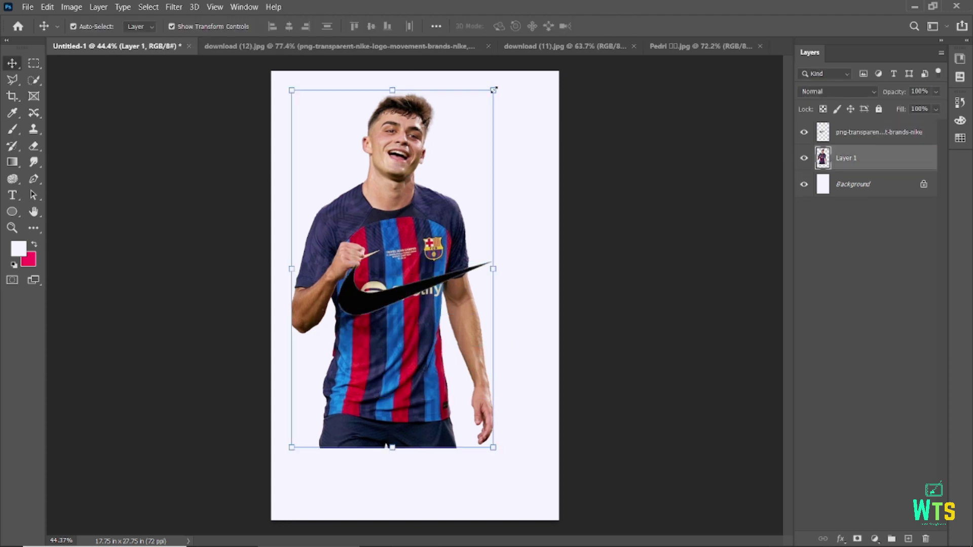
pyautogui.moveTo(495, 89); pyautogui.dragTo(476, 121)
pyautogui.click(628, 26)
# Tint the swoosh with a red Color Overlay sampled from the jersey
pyautogui.click(366, 304)
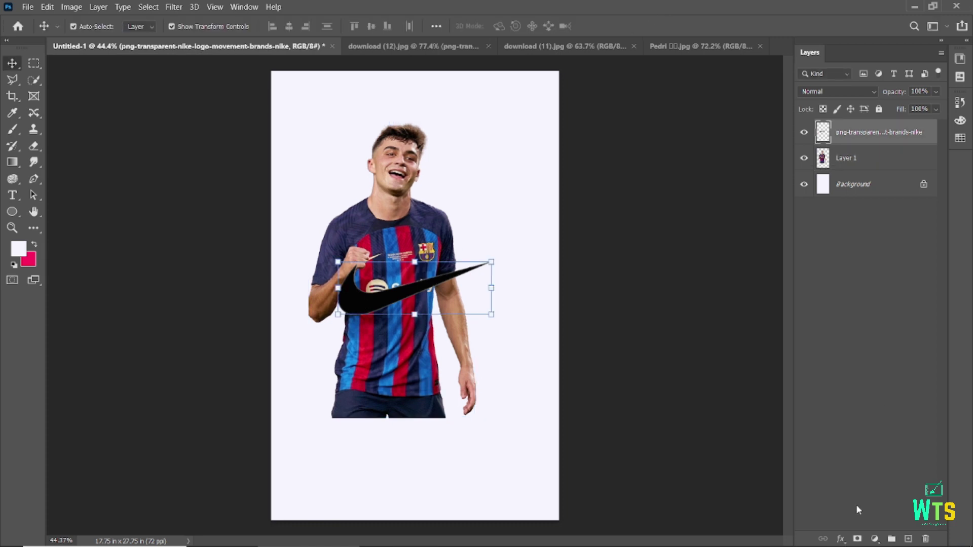
pyautogui.click(841, 539)
pyautogui.click(868, 488)
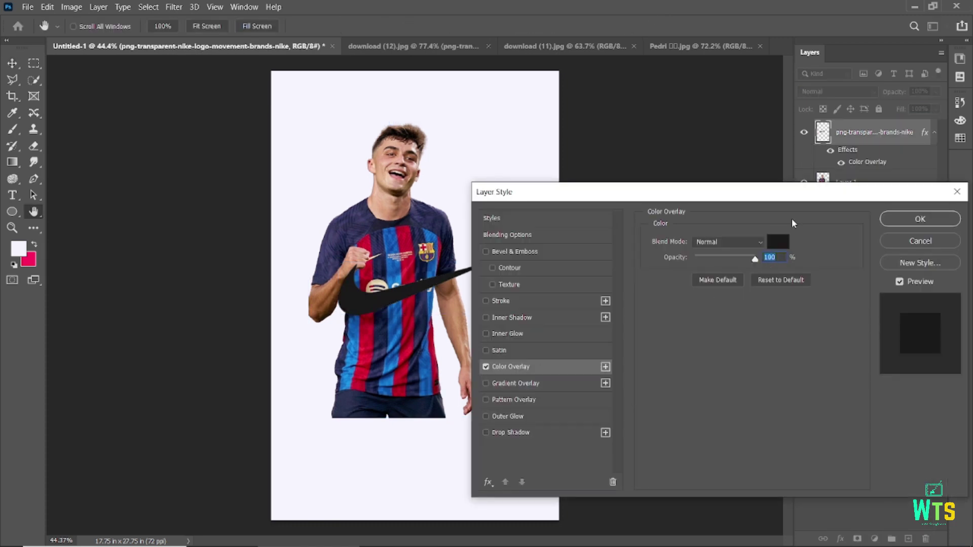
pyautogui.click(778, 242)
pyautogui.click(411, 262)
pyautogui.click(410, 349)
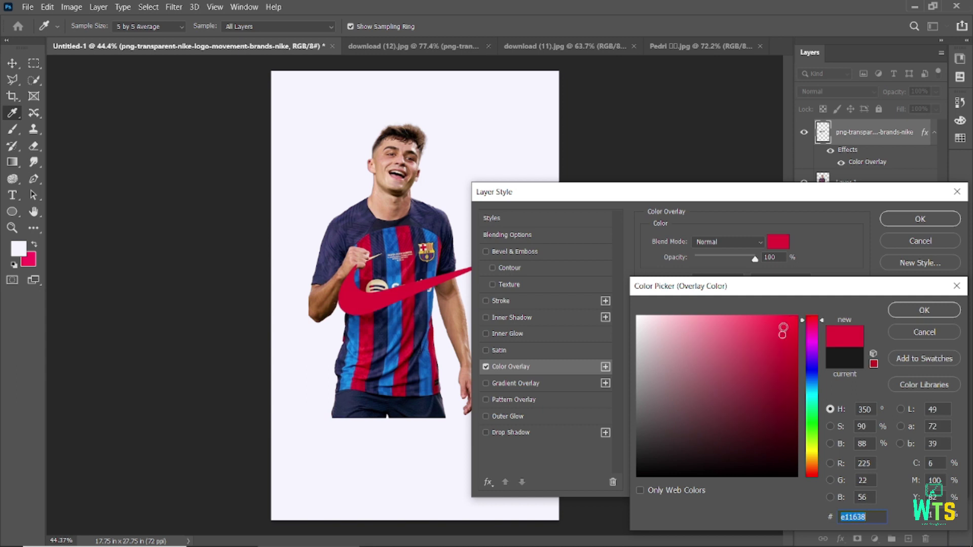
pyautogui.click(924, 310)
pyautogui.click(920, 219)
# Paste the FCB crest, move it right and down, then hide it
pyautogui.press('v')
pyautogui.hotkey('ctrl', 'v')
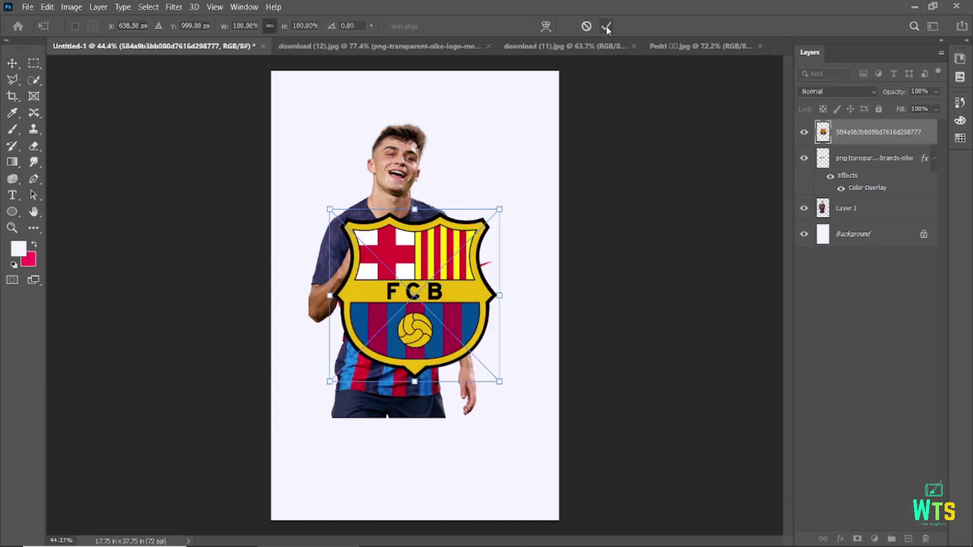
pyautogui.moveTo(388, 264); pyautogui.dragTo(443, 293)
pyautogui.scroll(1, 443, 293)
pyautogui.click(867, 274)
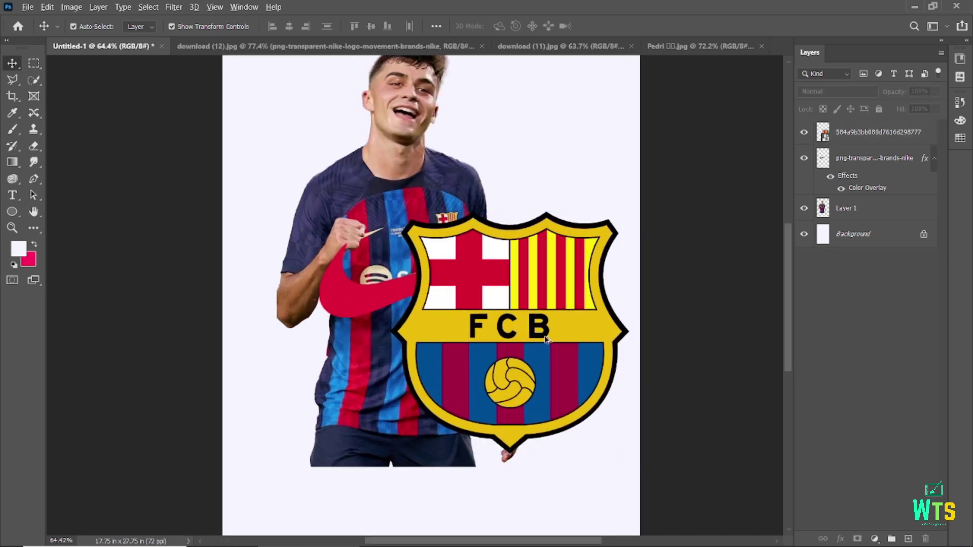
pyautogui.click(803, 132)
# Enlarge the red swoosh, shift it down-left, and close the smiling-player photo
pyautogui.click(383, 320)
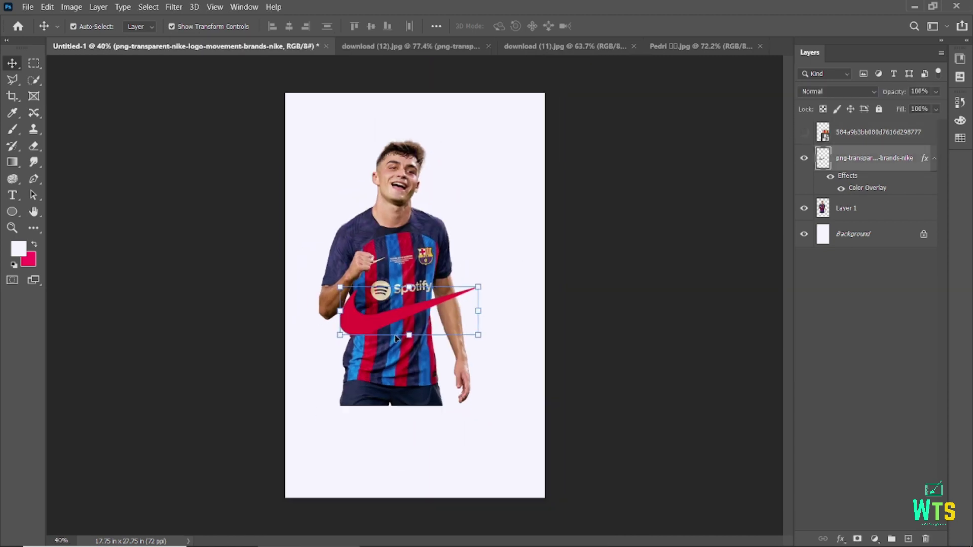
pyautogui.moveTo(498, 279); pyautogui.dragTo(514, 275)
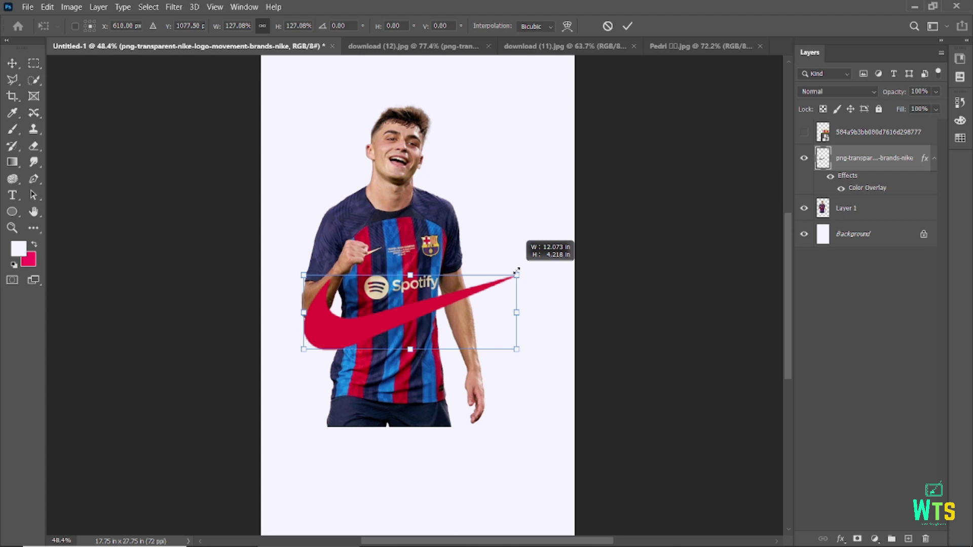
pyautogui.moveTo(400, 243); pyautogui.dragTo(407, 232)
pyautogui.scroll(-1, 407, 231)
pyautogui.moveTo(373, 297); pyautogui.dragTo(366, 311)
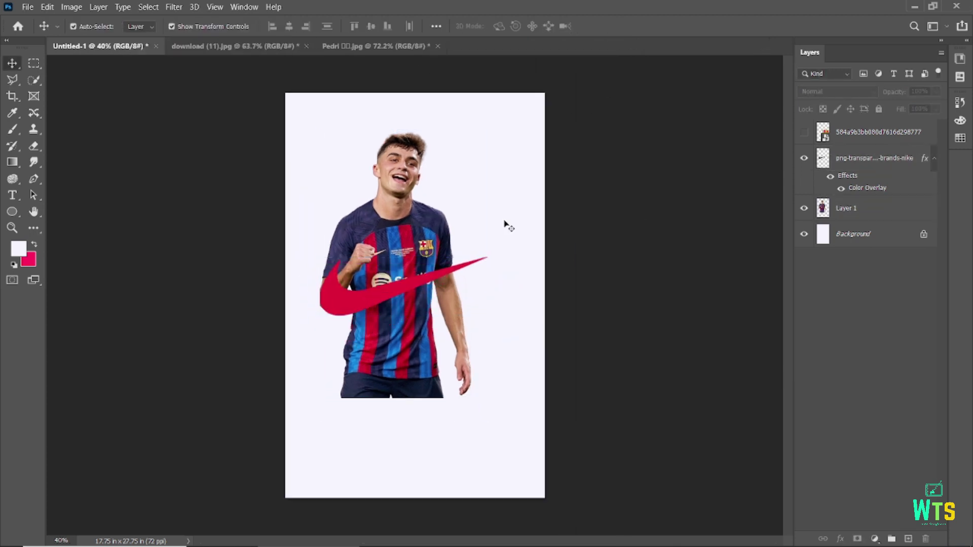
pyautogui.click(270, 50)
# Drag the running Pedri cut-out into the poster as Layer 2 and enlarge the swoosh to about 131%
pyautogui.click(375, 46)
pyautogui.moveTo(415, 278); pyautogui.dragTo(380, 353)
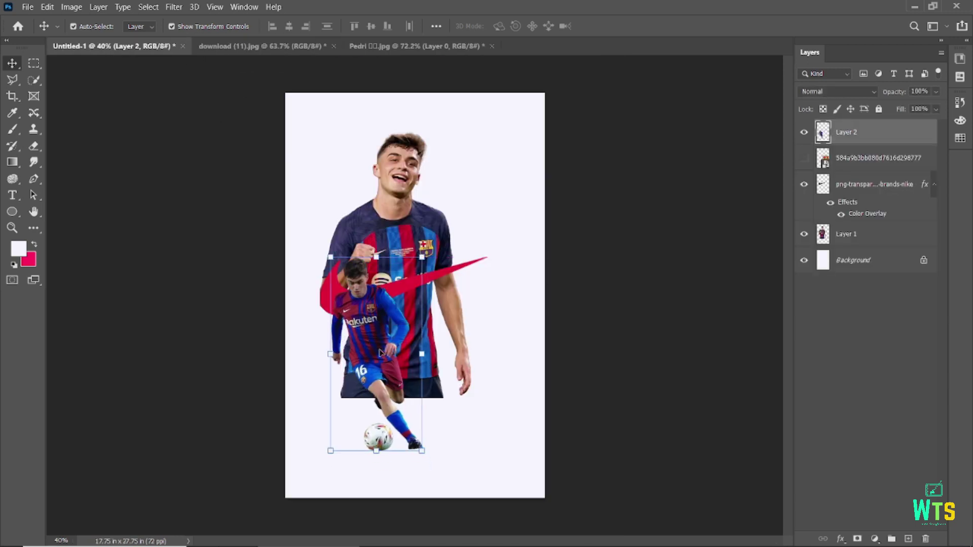
pyautogui.click(458, 273)
pyautogui.moveTo(489, 256); pyautogui.dragTo(533, 251)
pyautogui.moveTo(472, 280); pyautogui.dragTo(453, 287)
# Enlarge the smiling player to about 124% and centre it with smart guides
pyautogui.press('Return')
pyautogui.click(427, 200)
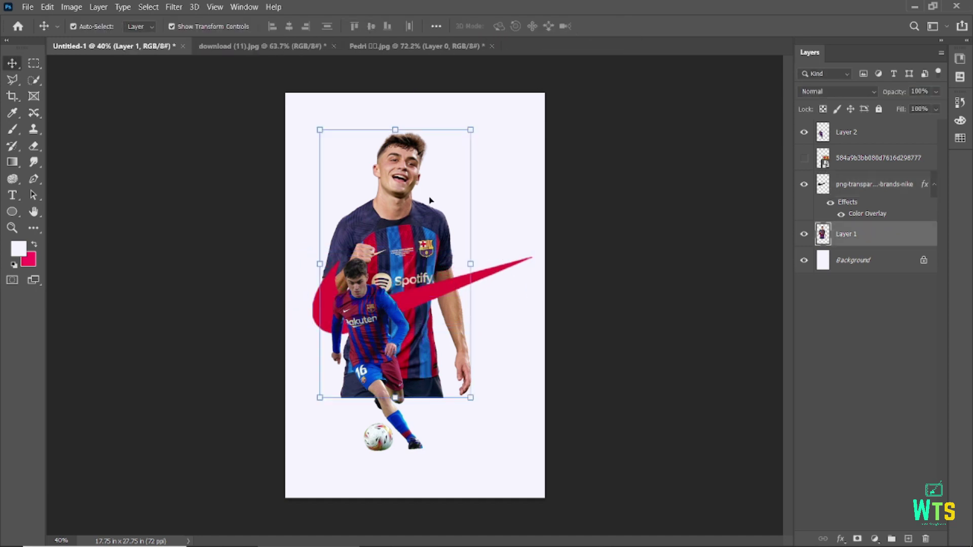
pyautogui.moveTo(470, 128); pyautogui.dragTo(506, 98)
pyautogui.moveTo(412, 226); pyautogui.dragTo(424, 259)
pyautogui.moveTo(512, 93); pyautogui.dragTo(492, 141)
pyautogui.moveTo(395, 260); pyautogui.dragTo(405, 238)
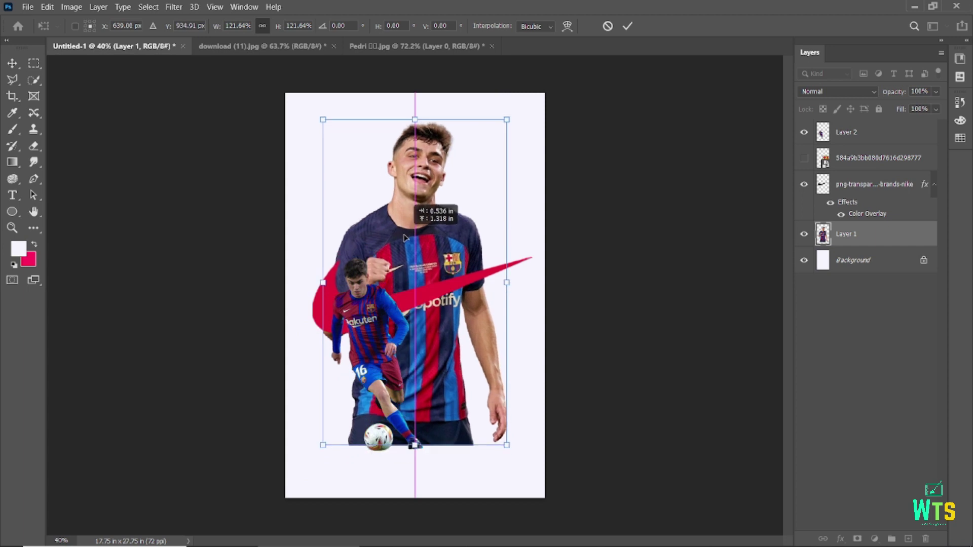
pyautogui.click(631, 29)
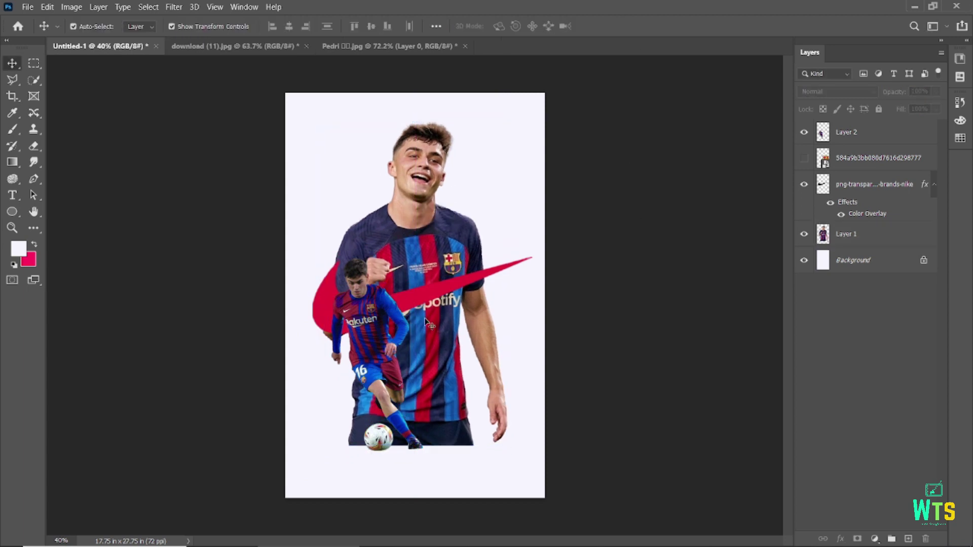
# Lower the red swoosh about 75 px and return to the Pedri document
pyautogui.click(438, 294)
pyautogui.moveTo(439, 297); pyautogui.dragTo(437, 333)
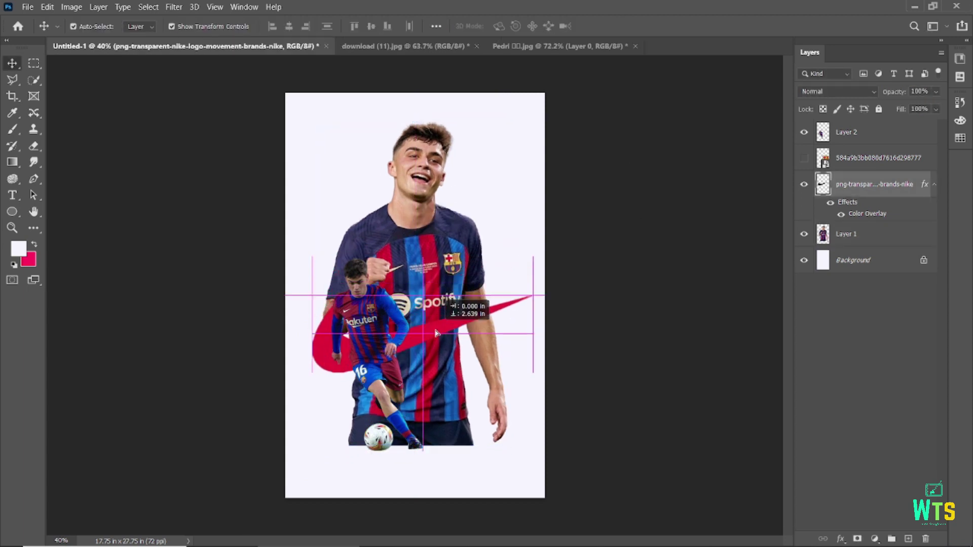
pyautogui.click(627, 236)
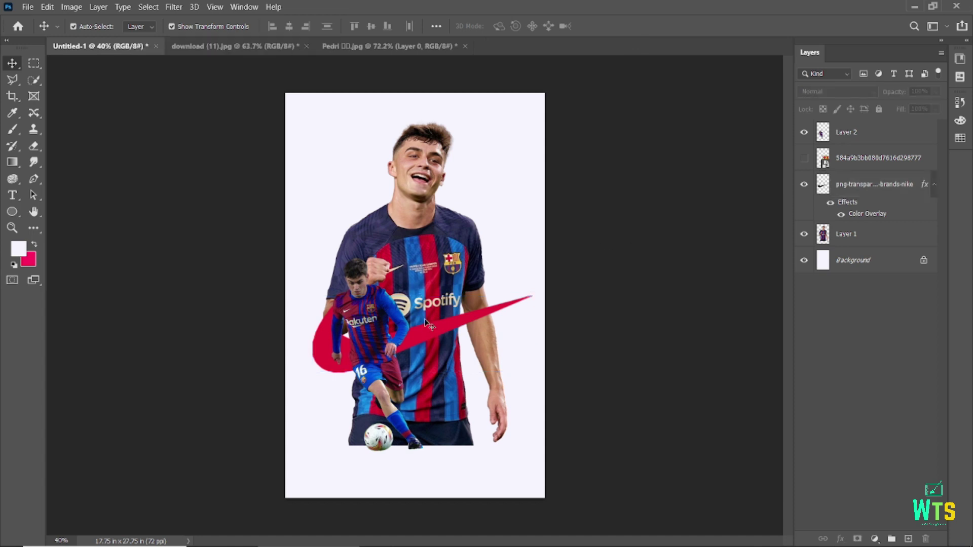
pyautogui.hotkey('ctrl', 'shift', 'Tab')
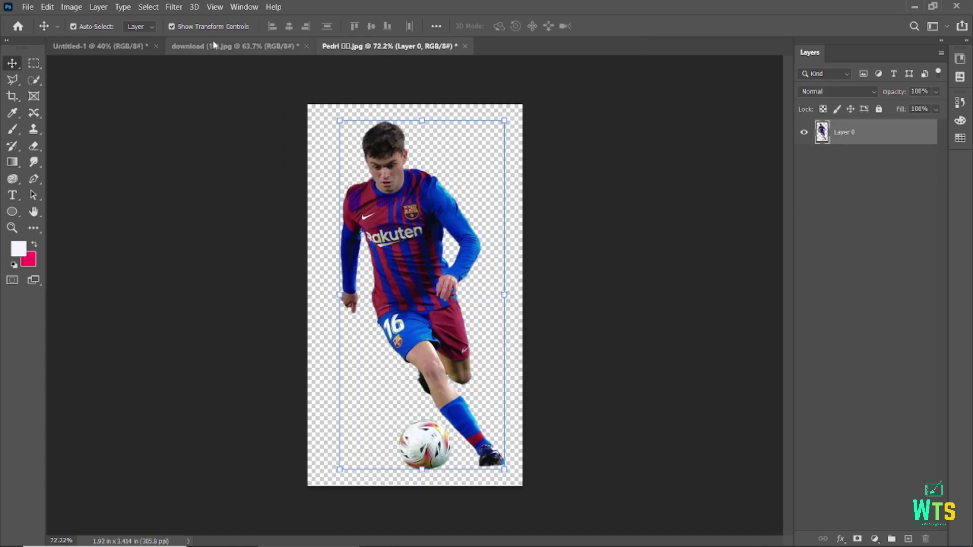
# Bring in the #8 player from download (11).jpg, scale it to about 57%, lower it and flip it horizontally
pyautogui.click(214, 44)
pyautogui.moveTo(457, 304)
pyautogui.mouseDown()
pyautogui.moveTo(441, 332)
pyautogui.moveTo(462, 323)
pyautogui.mouseUp()
pyautogui.moveTo(534, 182); pyautogui.dragTo(505, 241)
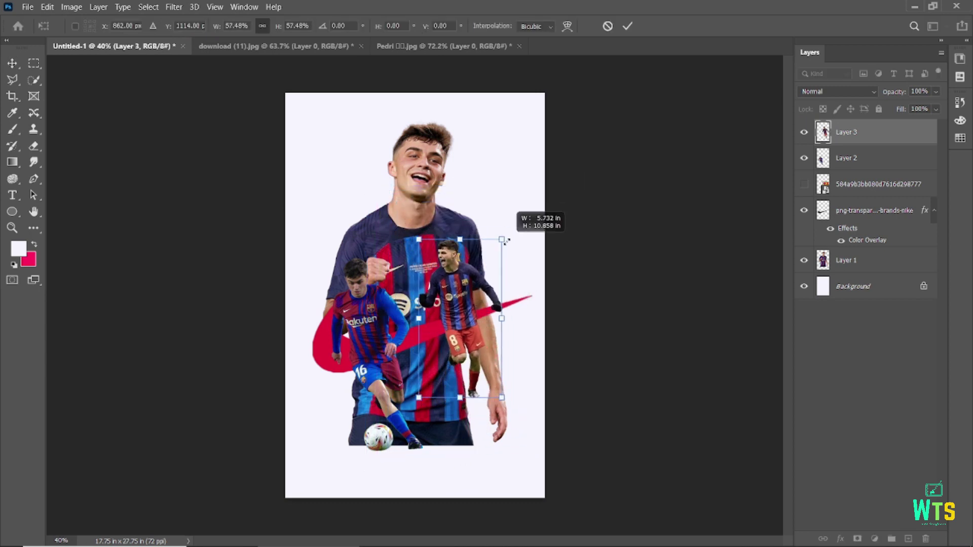
pyautogui.moveTo(454, 305); pyautogui.dragTo(451, 347)
pyautogui.rightClick(451, 347)
pyautogui.click(472, 312)
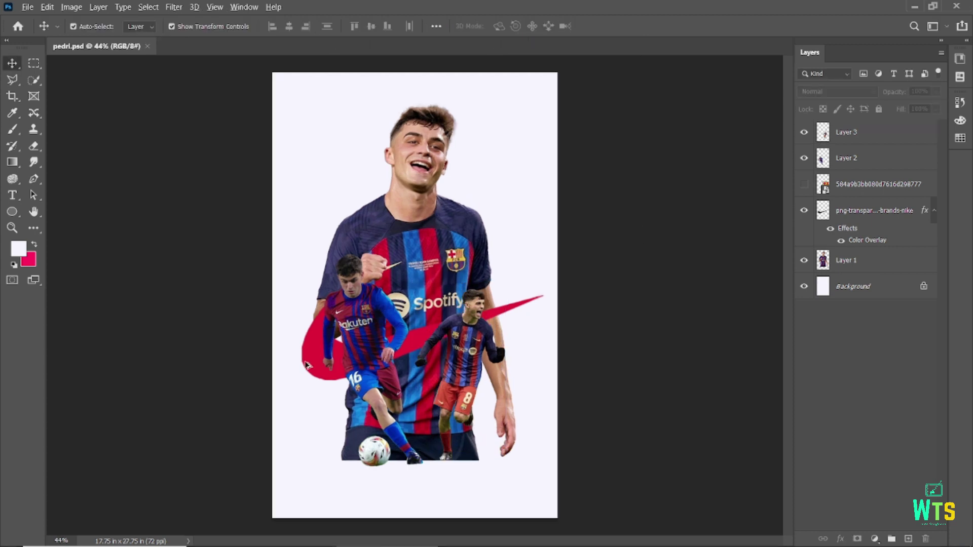
# Hide the #8 and #16 player layers and select the large Pedri photo layer for masking
pyautogui.scroll(2, 306, 365)
pyautogui.scroll(2, 304, 343)
pyautogui.scroll(-2, 348, 353)
pyautogui.scroll(-1, 346, 354)
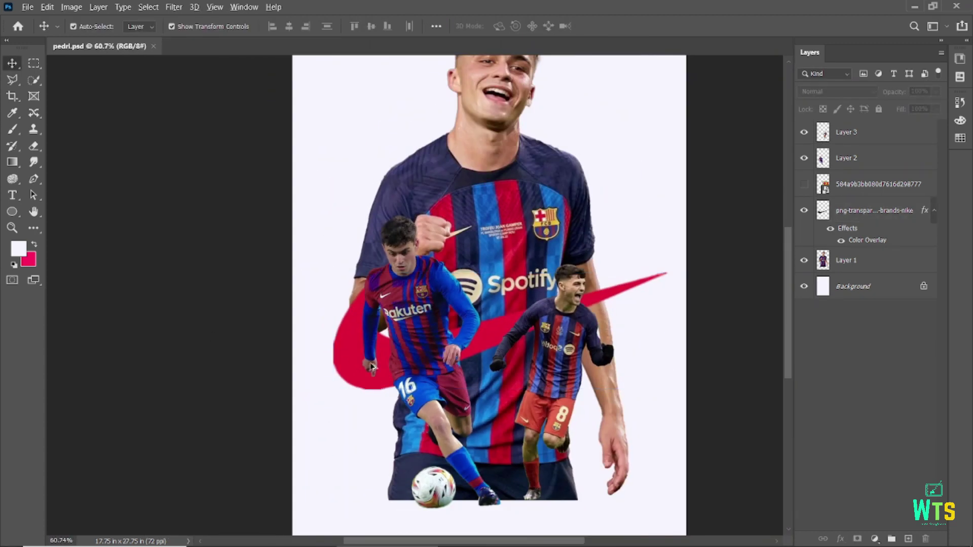
pyautogui.scroll(-1, 371, 365)
pyautogui.click(804, 132)
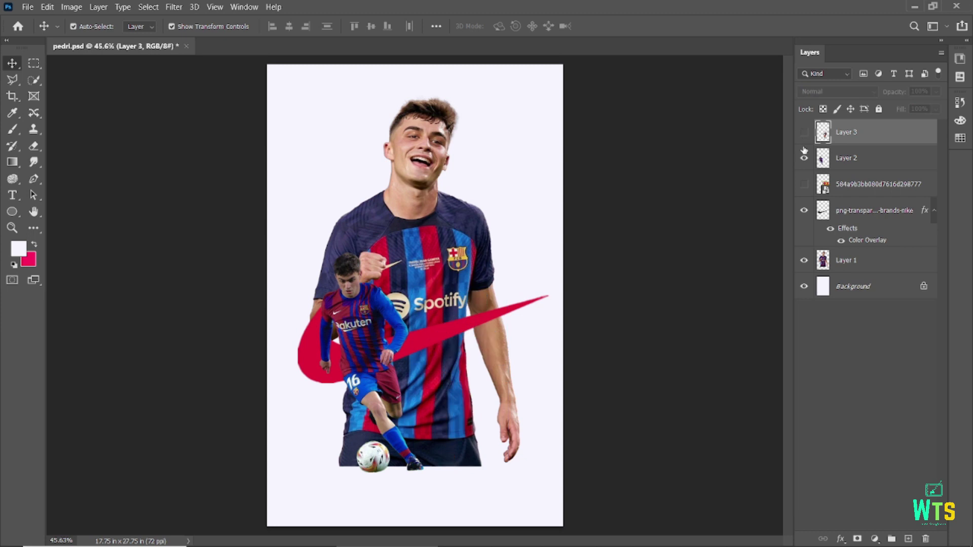
pyautogui.click(804, 157)
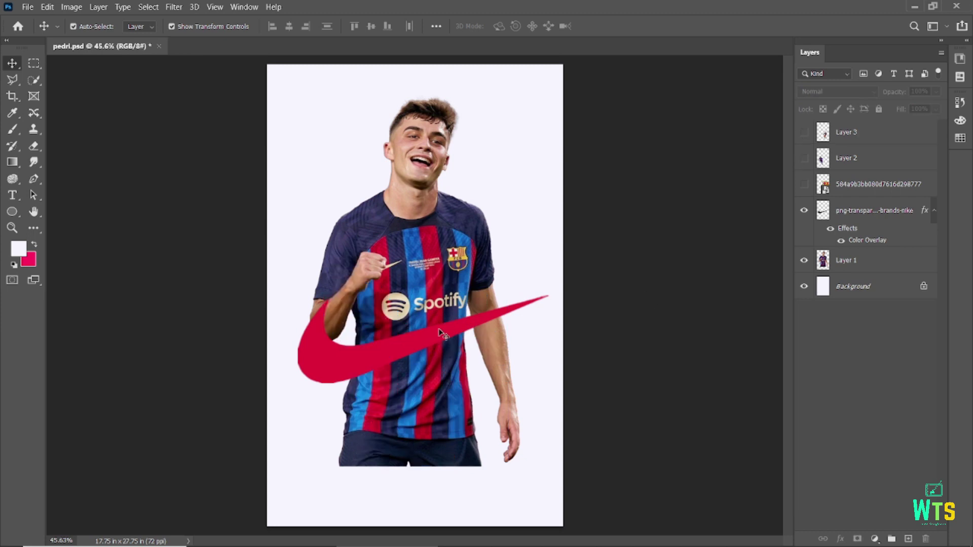
pyautogui.click(375, 356)
pyautogui.scroll(1, 685, 285)
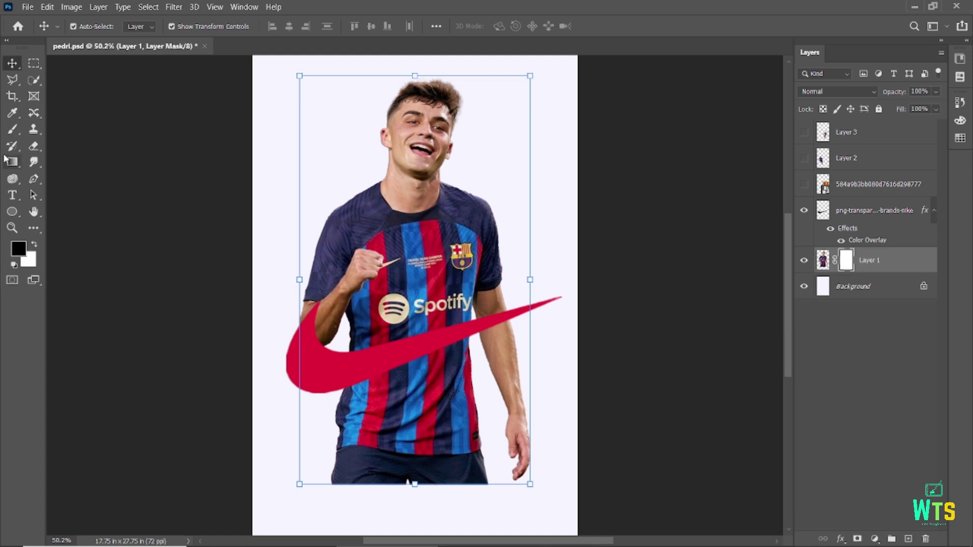
# Paint black on Layer 1's mask to hide the shorts and lower jersey below the swoosh
pyautogui.click(12, 128)
pyautogui.click(79, 25)
pyautogui.click(396, 222)
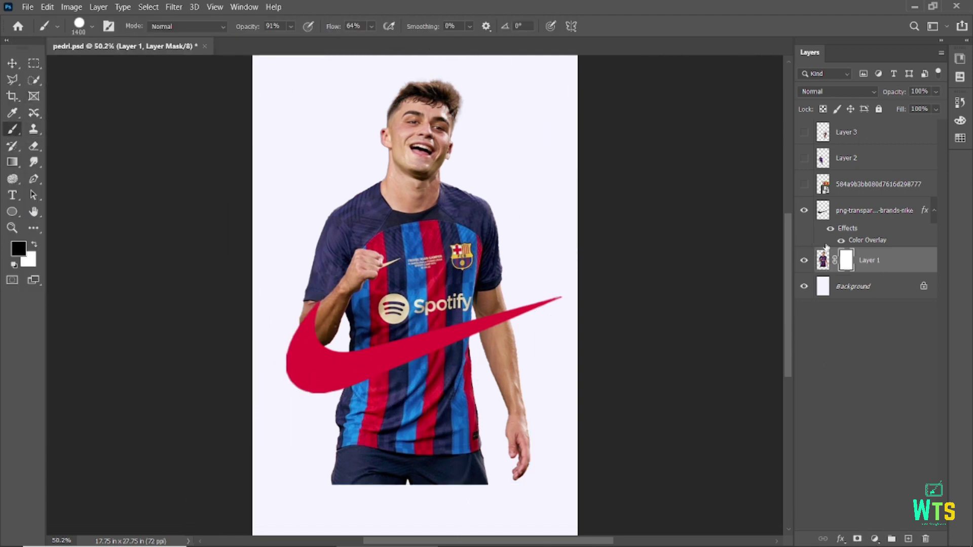
pyautogui.press('[')
pyautogui.press('[')
pyautogui.press('[')
pyautogui.press('[')
pyautogui.press('[')
pyautogui.press('[')
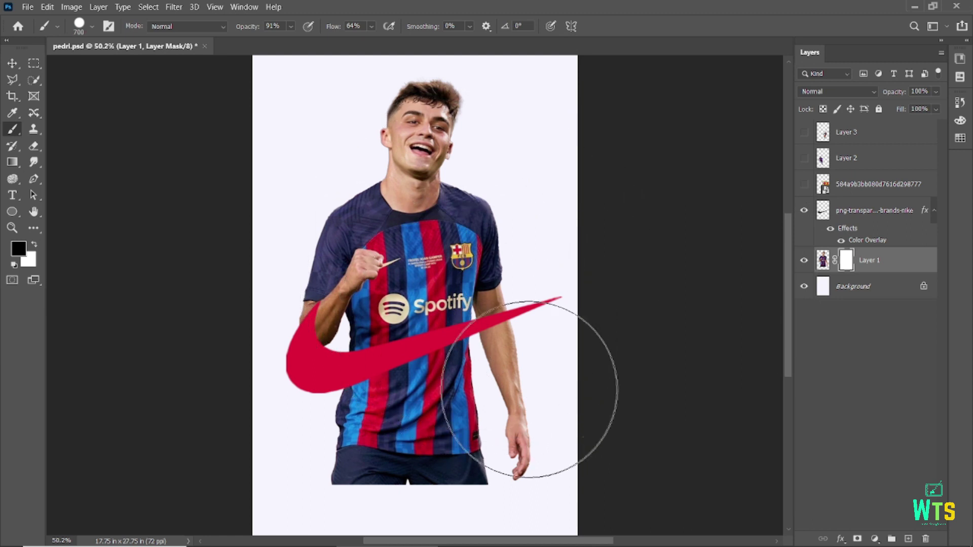
pyautogui.scroll(1, 456, 375)
pyautogui.moveTo(511, 348); pyautogui.dragTo(512, 354)
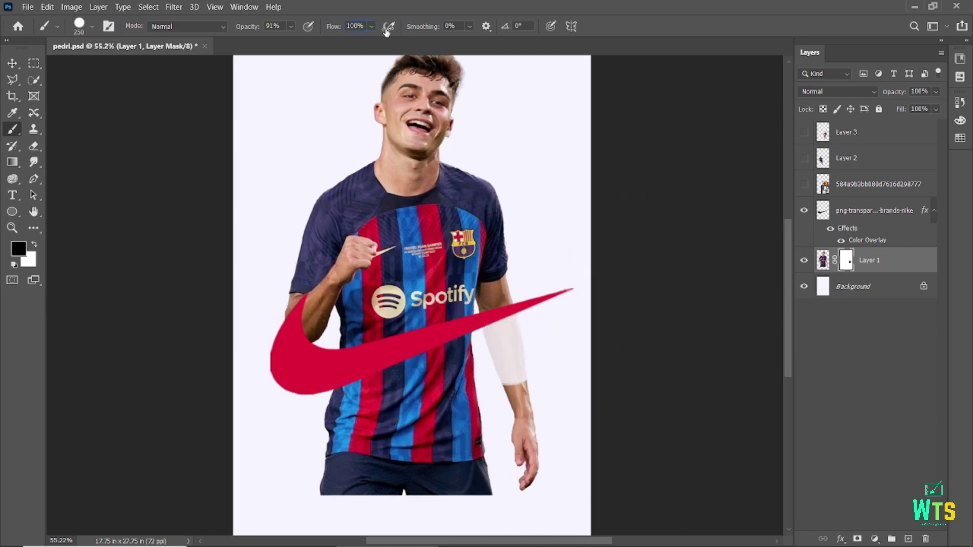
pyautogui.moveTo(527, 455)
pyautogui.mouseDown()
pyautogui.moveTo(490, 450)
pyautogui.moveTo(519, 385)
pyautogui.moveTo(382, 397)
pyautogui.moveTo(469, 369)
pyautogui.mouseUp()
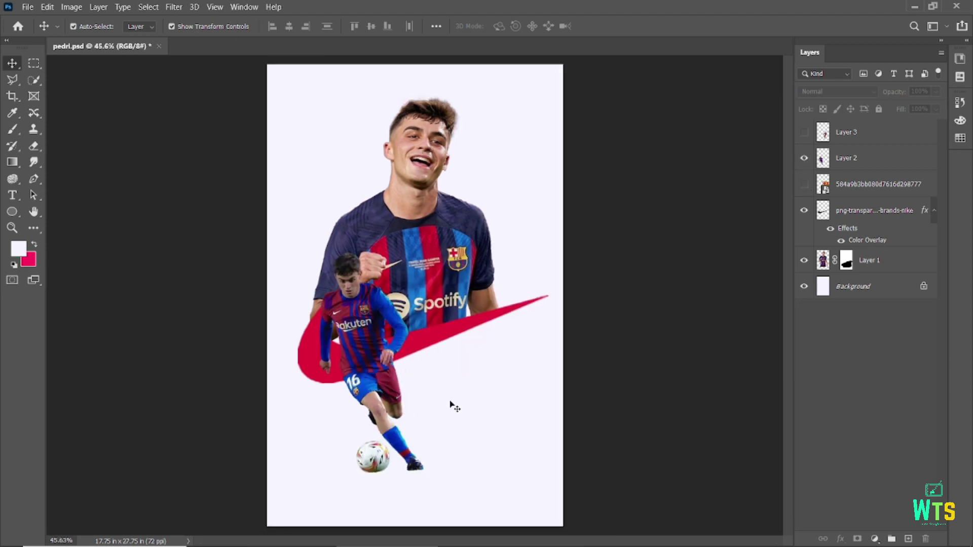
# Nudge the #16 player down and draw a red-filled rectangle across the poster's bottom
pyautogui.click(371, 340)
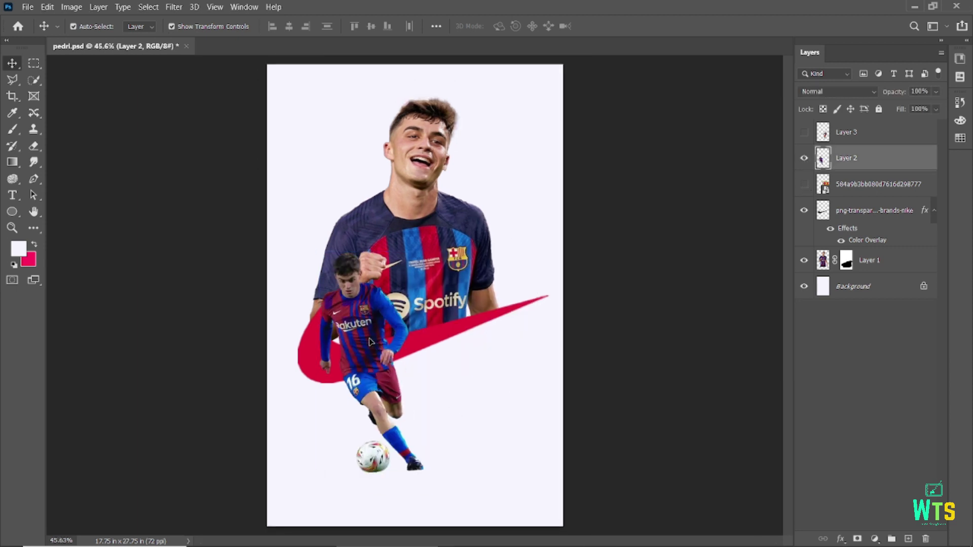
pyautogui.moveTo(368, 358); pyautogui.dragTo(368, 367)
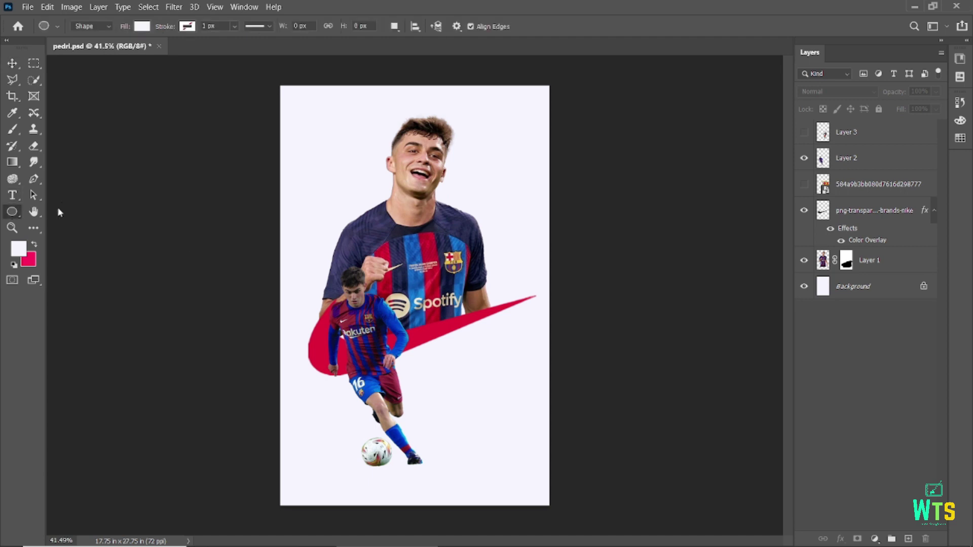
pyautogui.moveTo(273, 462); pyautogui.dragTo(571, 516)
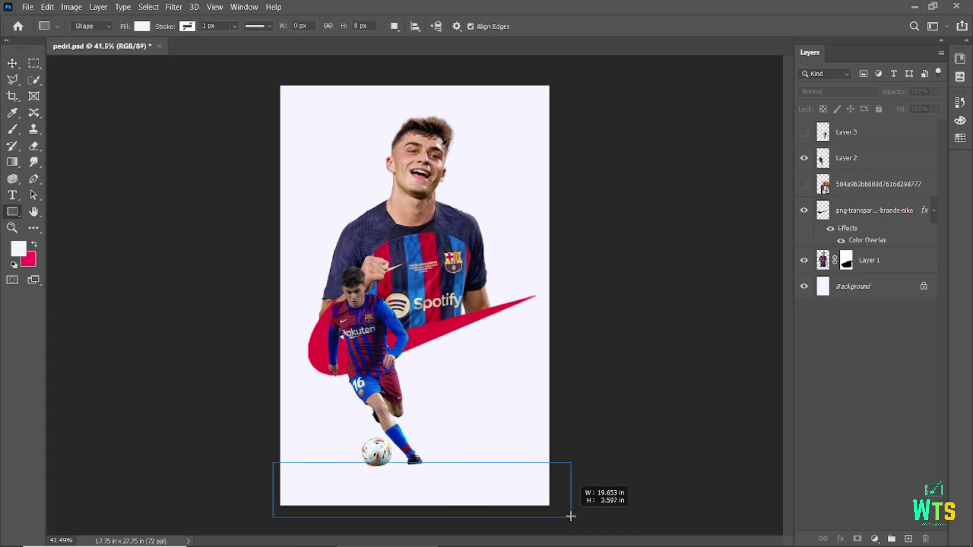
pyautogui.click(112, 370)
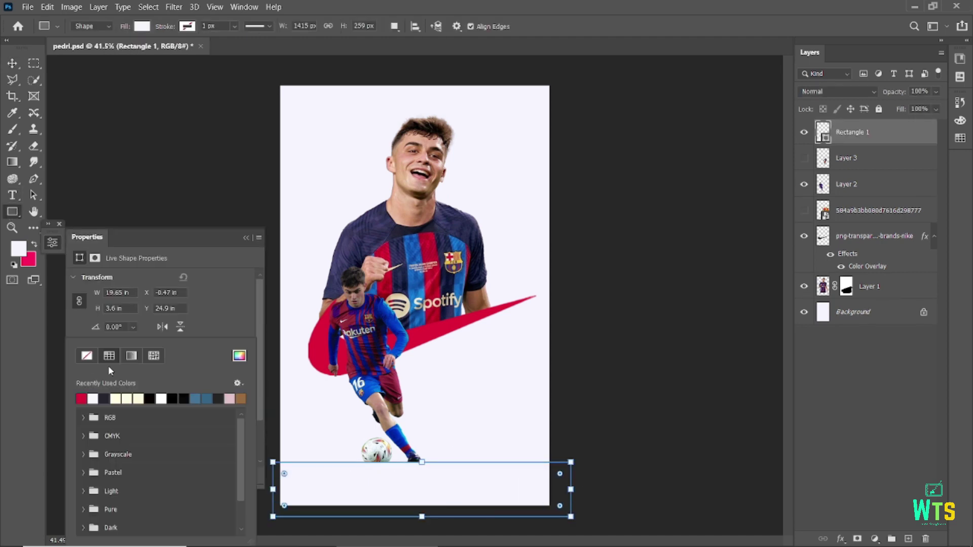
pyautogui.click(81, 399)
pyautogui.click(220, 329)
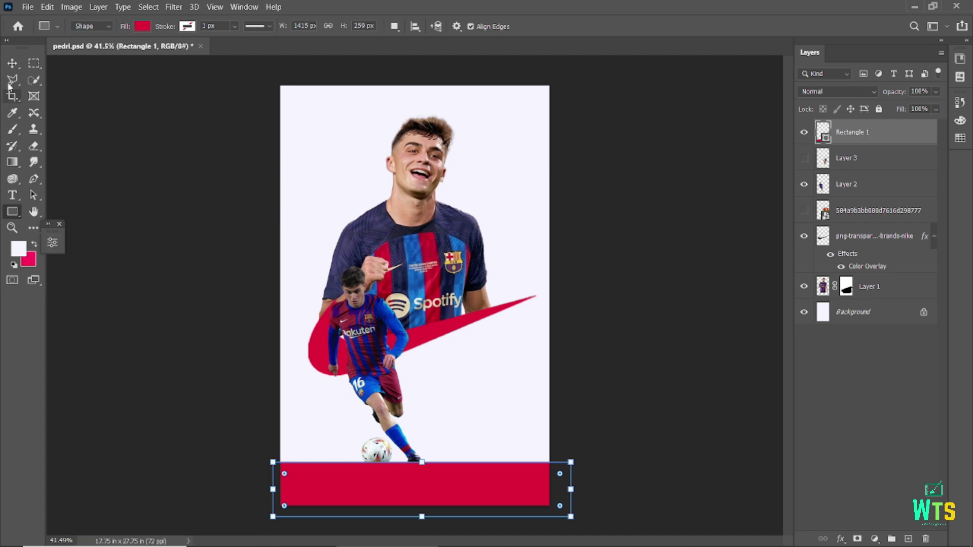
# Sample the swoosh's red as the foreground colour
pyautogui.press('v')
pyautogui.click(11, 112)
pyautogui.click(316, 343)
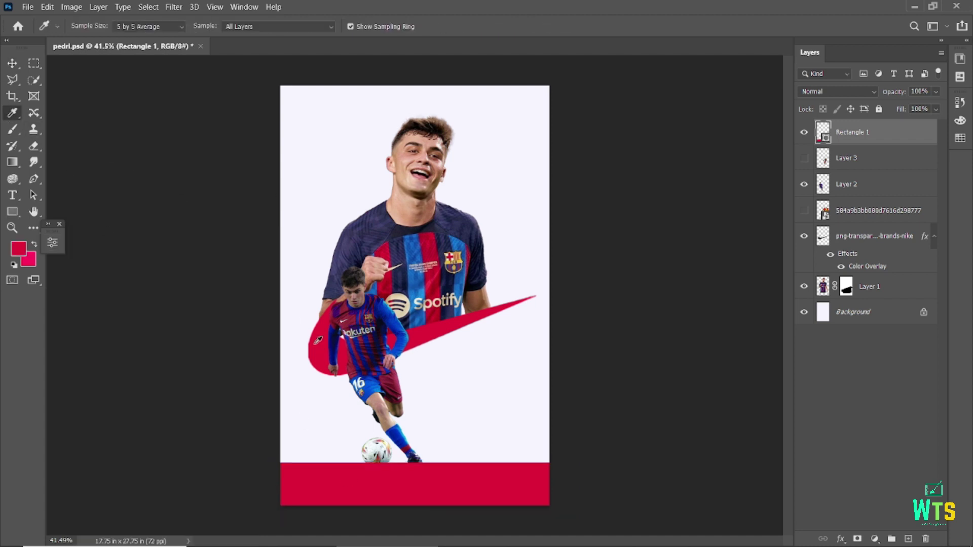
pyautogui.click(10, 68)
# Rasterize Rectangle 1 and move it below Layer 1 in the layer stack
pyautogui.rightClick(852, 135)
pyautogui.click(765, 208)
pyautogui.hotkey('alt', 'BackSpace')
pyautogui.hotkey('ctrl', 'z')
pyautogui.keyDown('ctrl'); pyautogui.click(823, 136); pyautogui.keyUp('ctrl')
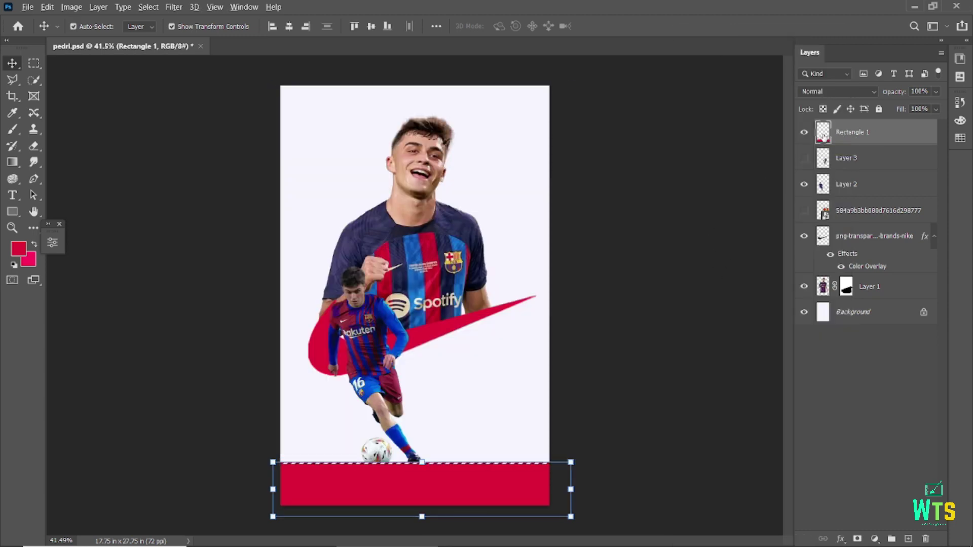
pyautogui.moveTo(880, 132); pyautogui.dragTo(874, 299)
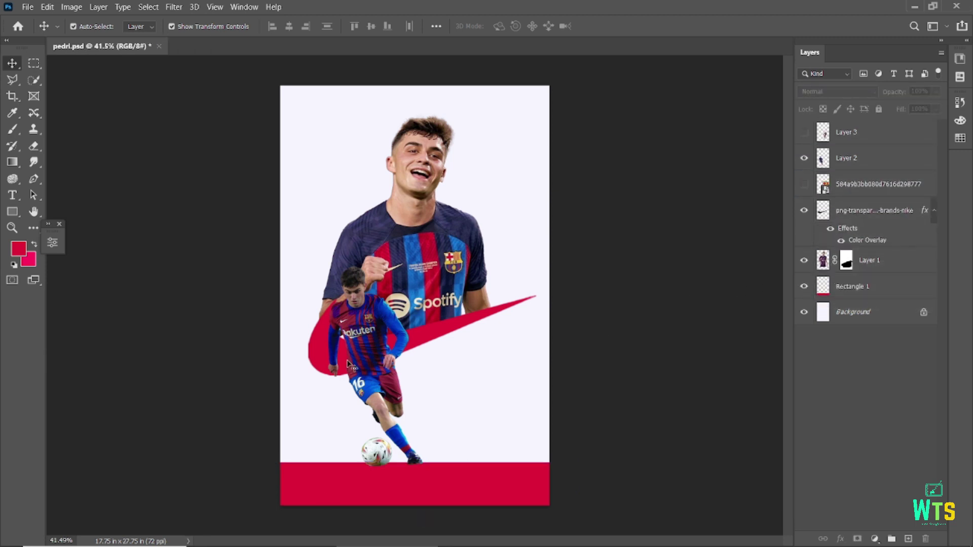
# Raise the red bar slightly and shrink the #16 player a little
pyautogui.moveTo(447, 489); pyautogui.dragTo(448, 478)
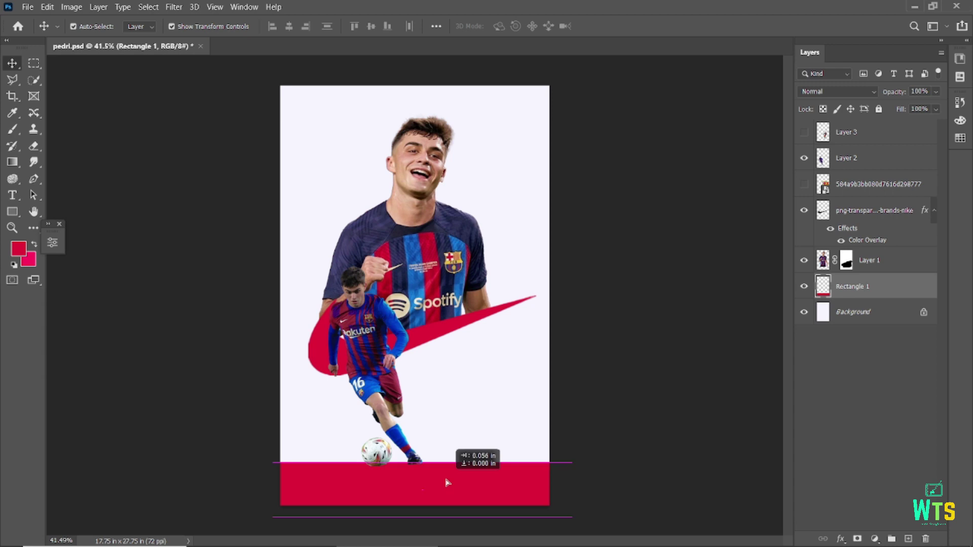
pyautogui.click(710, 403)
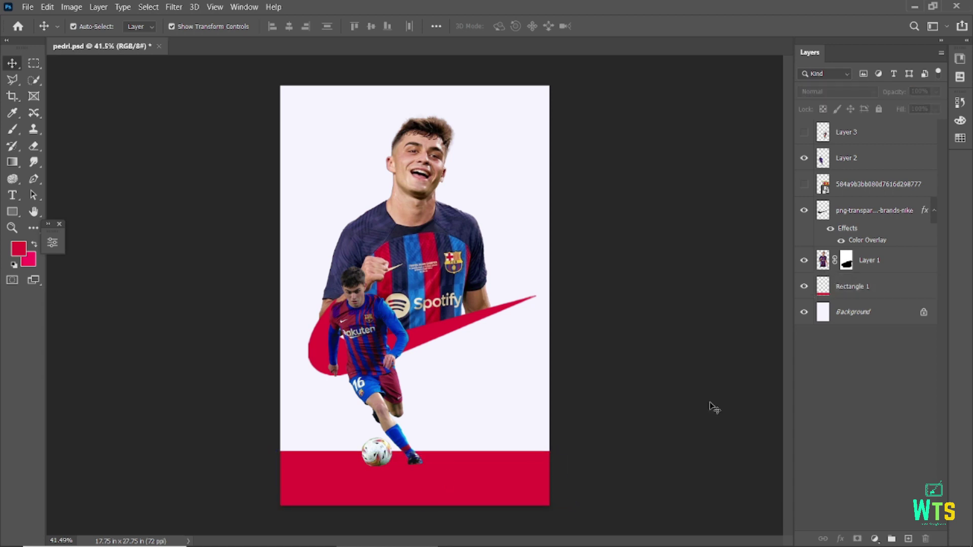
pyautogui.click(367, 326)
pyautogui.moveTo(422, 265); pyautogui.dragTo(414, 282)
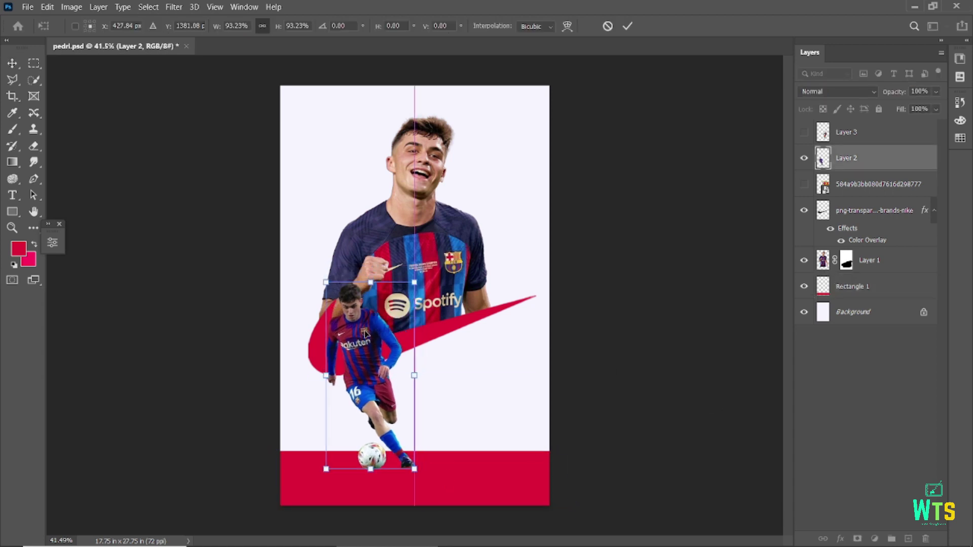
pyautogui.click(641, 236)
# Show the #8 player, then show the FCB crest and shrink it into the lower centre
pyautogui.click(804, 132)
pyautogui.moveTo(476, 330); pyautogui.dragTo(462, 314)
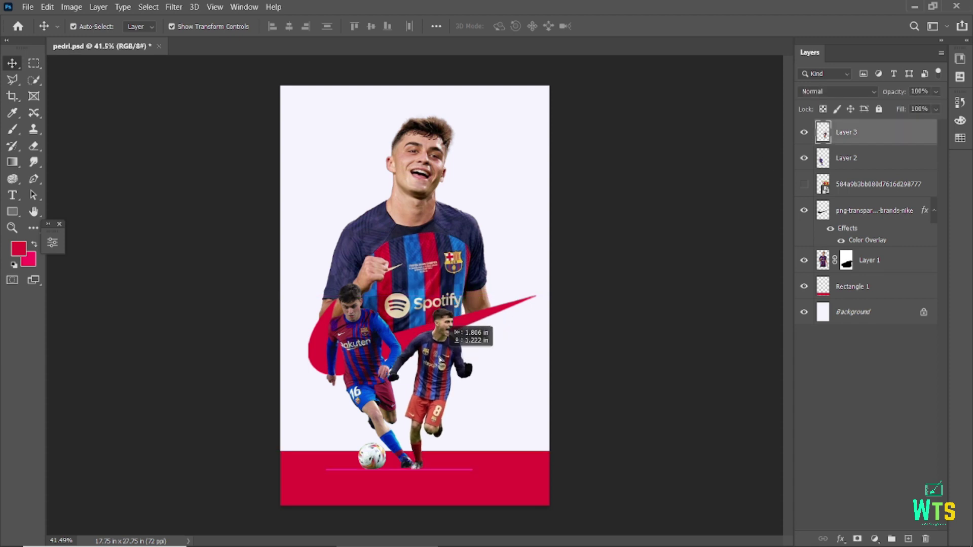
pyautogui.click(804, 184)
pyautogui.click(877, 184)
pyautogui.hotkey('ctrl', 't')
pyautogui.moveTo(541, 247)
pyautogui.mouseDown()
pyautogui.moveTo(498, 327)
pyautogui.moveTo(465, 362)
pyautogui.mouseUp()
pyautogui.moveTo(431, 406); pyautogui.dragTo(438, 415)
pyautogui.click(606, 26)
# Send the #8 player's layer behind the FCB crest
pyautogui.moveTo(843, 169); pyautogui.dragTo(851, 197)
pyautogui.hotkey('ctrl', 'z')
pyautogui.moveTo(847, 133); pyautogui.dragTo(857, 197)
pyautogui.click(659, 319)
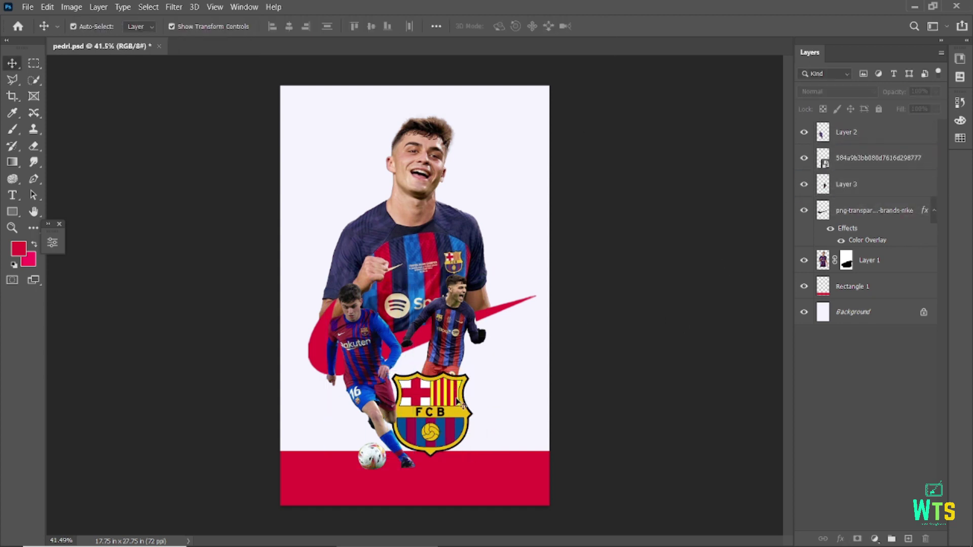
pyautogui.hotkey('ctrl', 'z')
pyautogui.click(662, 287)
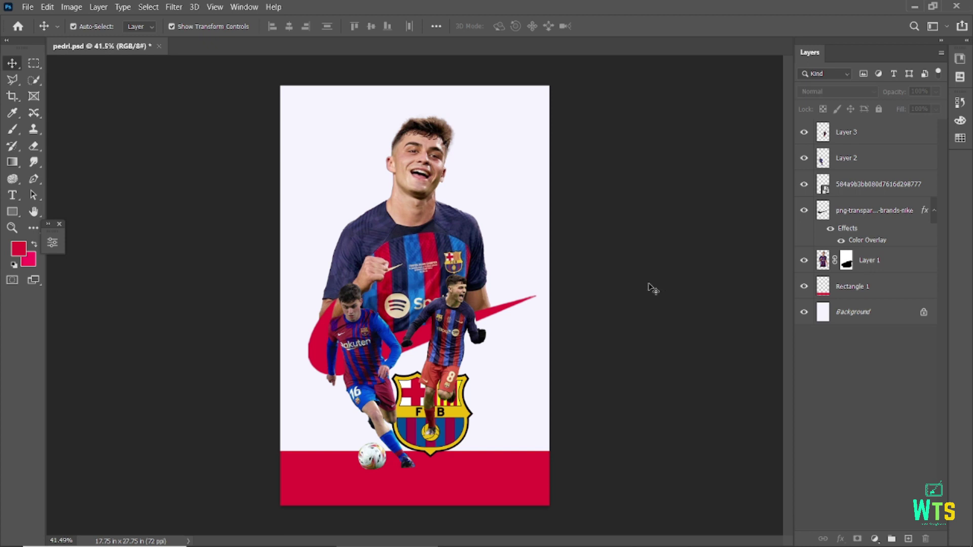
pyautogui.click(452, 326)
pyautogui.hotkey('ctrl', '[')
pyautogui.hotkey('ctrl', '[')
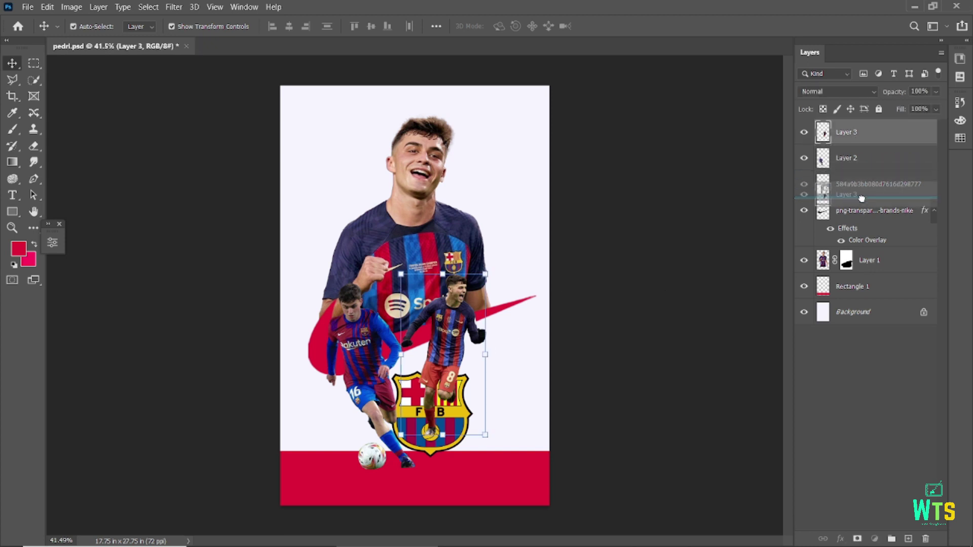
# Shift the #16 player right and the #8 player left
pyautogui.click(370, 360)
pyautogui.moveTo(370, 360); pyautogui.dragTo(378, 359)
pyautogui.moveTo(450, 327); pyautogui.dragTo(444, 327)
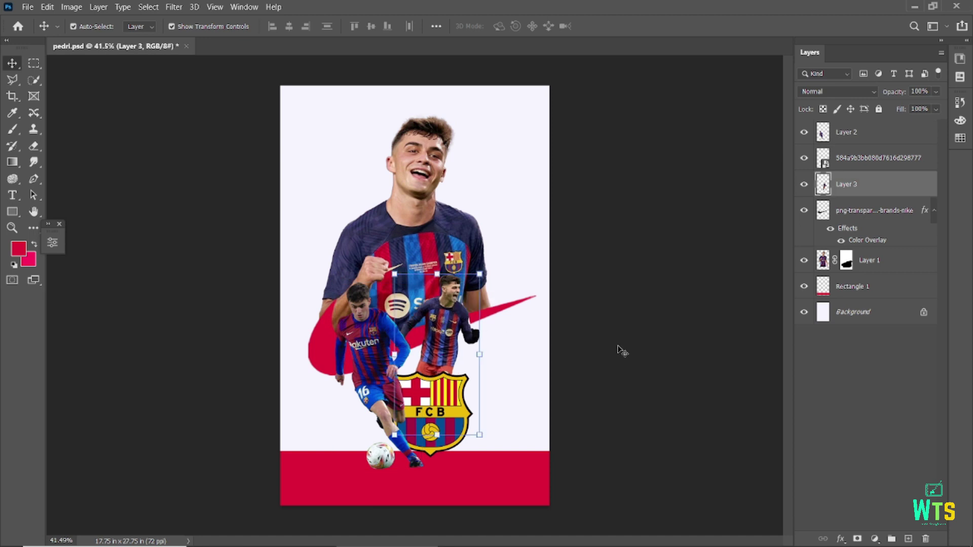
pyautogui.click(619, 350)
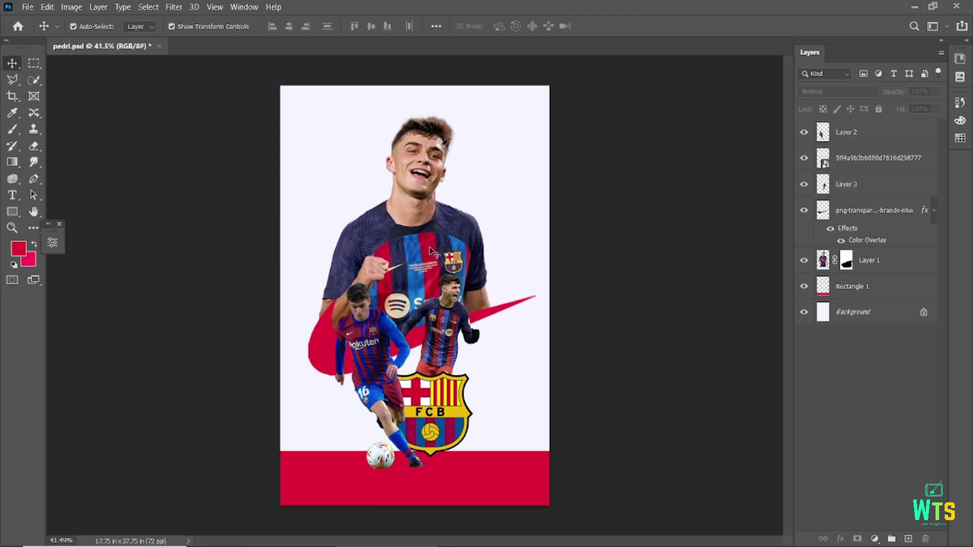
# Centre the #16 player horizontally on the poster, then shift it slightly left
pyautogui.scroll(3, 451, 348)
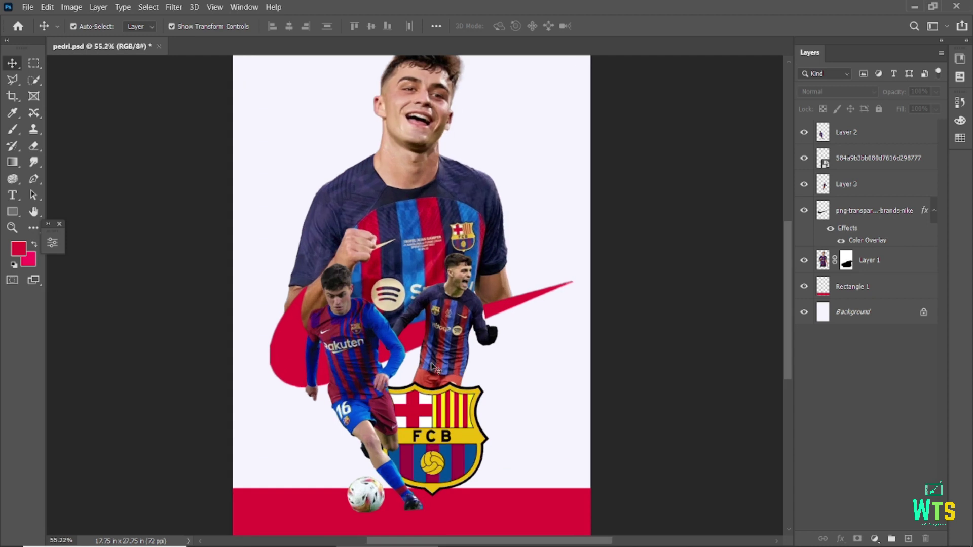
pyautogui.click(314, 373)
pyautogui.scroll(-2, 314, 374)
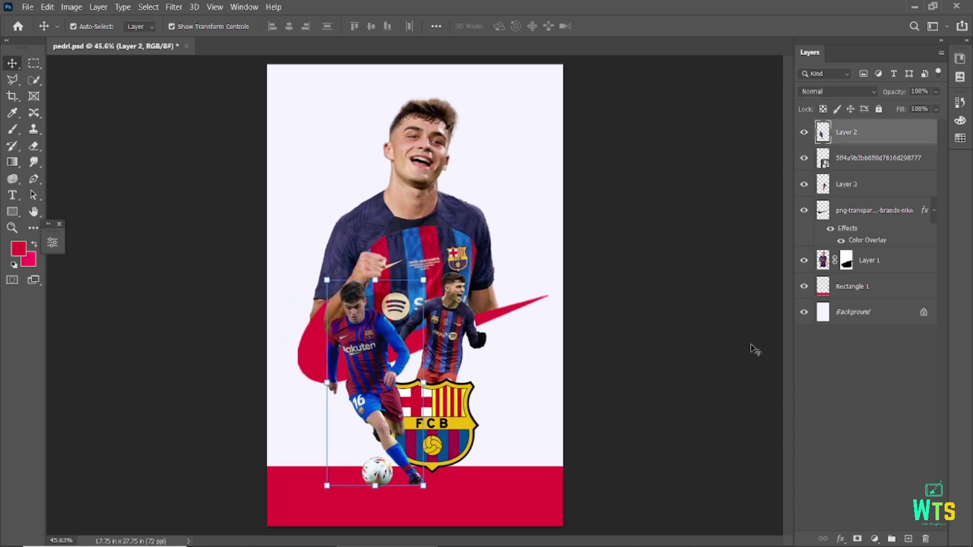
pyautogui.keyDown('shift'); pyautogui.click(353, 80); pyautogui.keyUp('shift')
pyautogui.click(290, 30)
pyautogui.moveTo(410, 361); pyautogui.dragTo(388, 355)
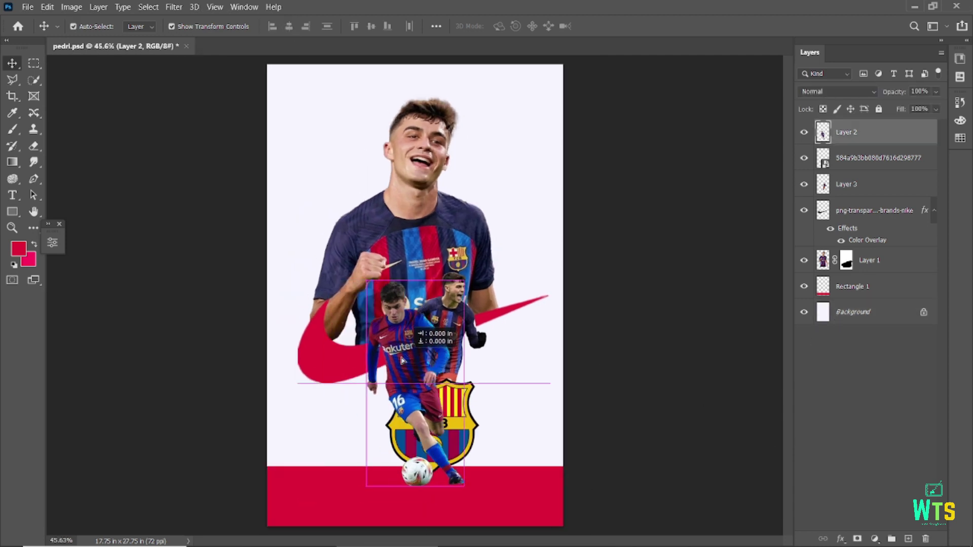
# Move the large player down, the #8 player right, and the FCB crest right and down
pyautogui.click(417, 200)
pyautogui.moveTo(421, 274); pyautogui.dragTo(422, 287)
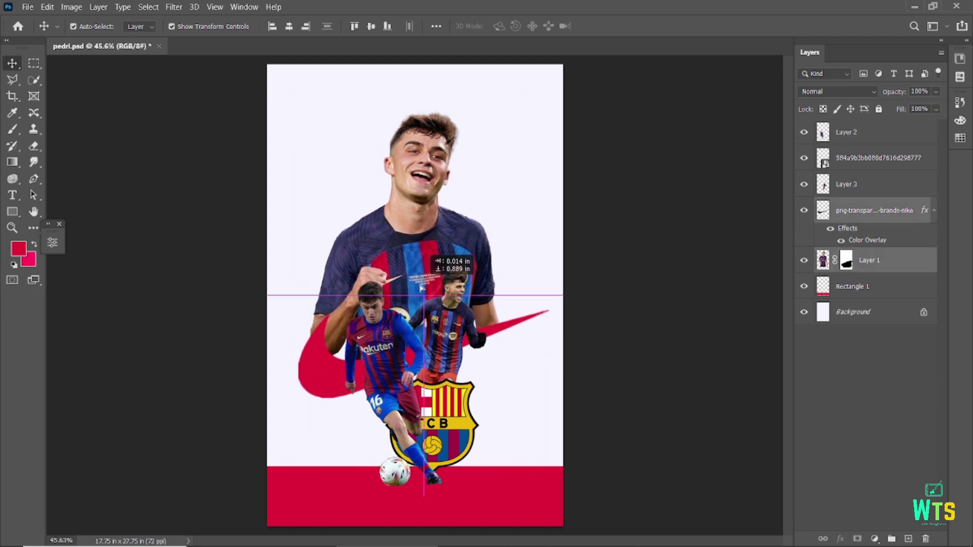
pyautogui.click(637, 297)
pyautogui.moveTo(447, 346); pyautogui.dragTo(449, 346)
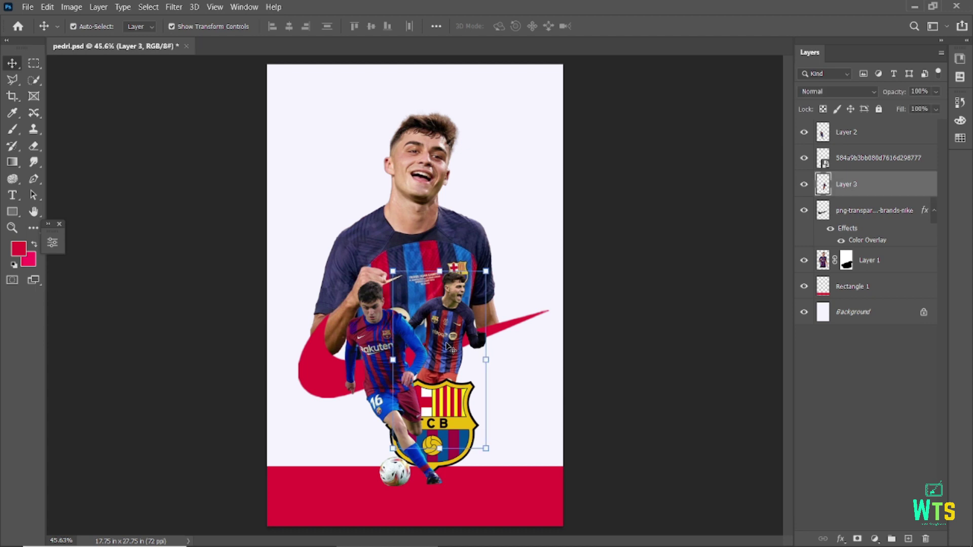
pyautogui.click(656, 333)
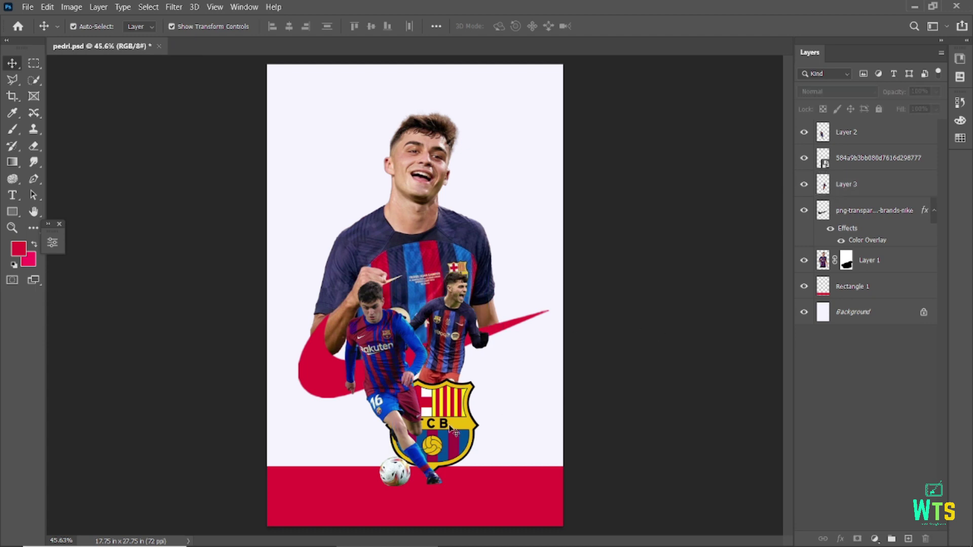
pyautogui.moveTo(453, 429); pyautogui.dragTo(469, 435)
pyautogui.click(485, 356)
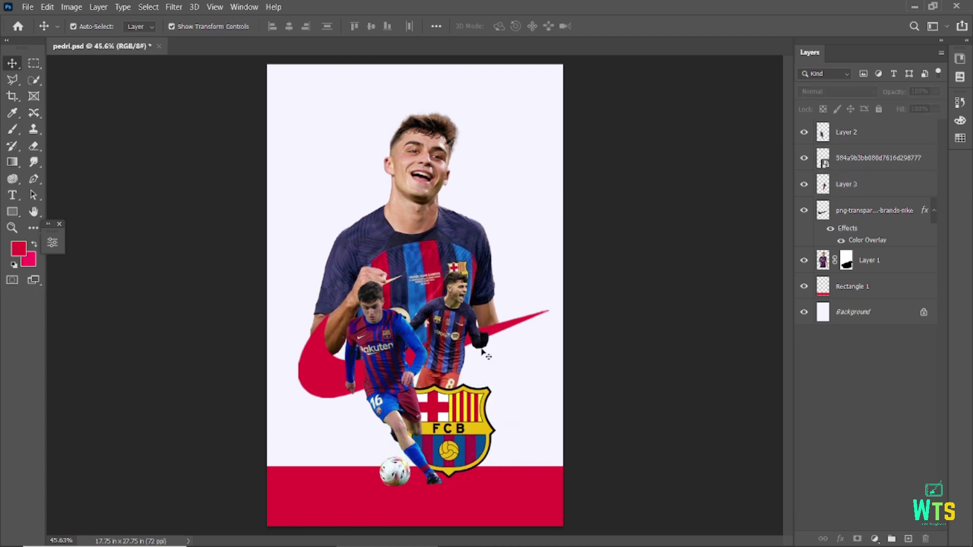
# Open the Camera Raw Filter on the large player's Layer 1
pyautogui.click(418, 229)
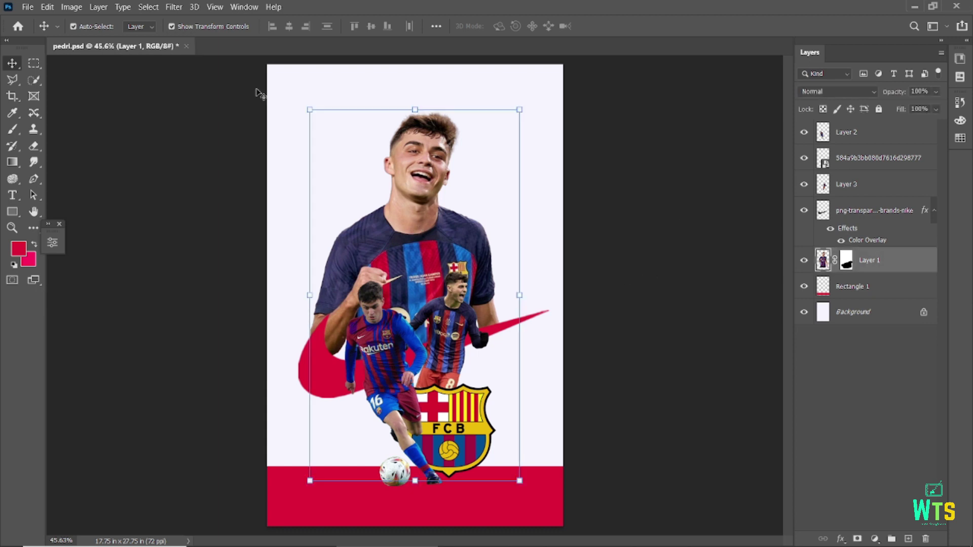
pyautogui.click(174, 6)
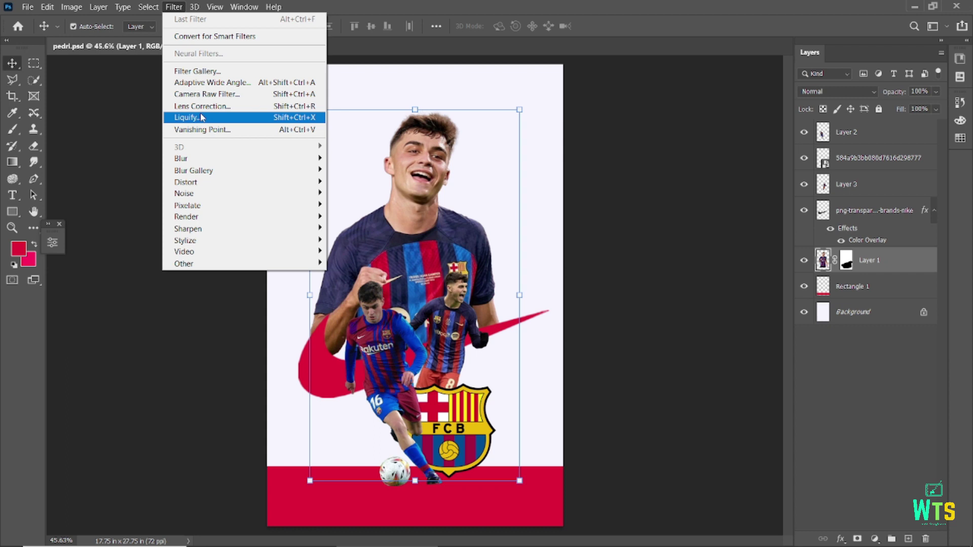
pyautogui.click(202, 94)
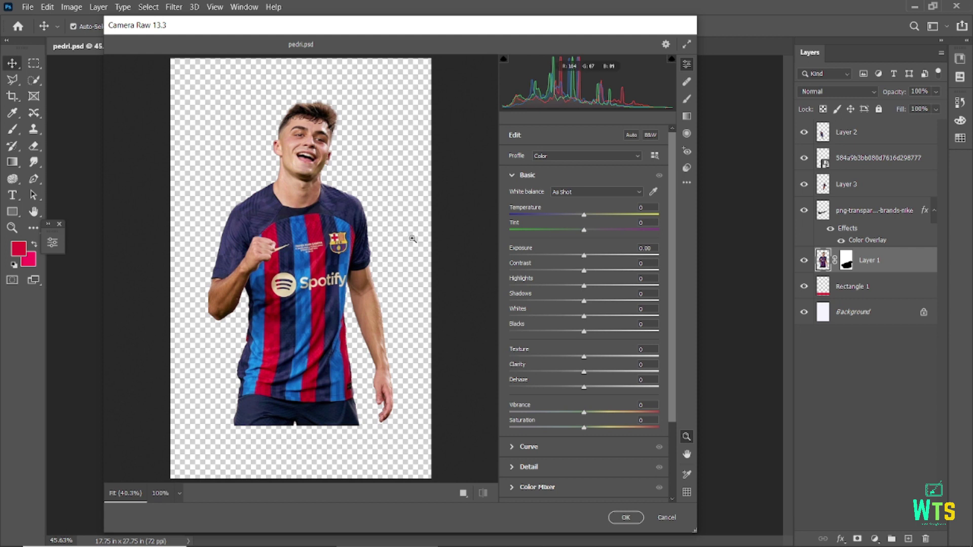
# In Camera Raw set Contrast +15, Highlights -39, Texture +16, Clarity +46, Vibrance -16, Saturation -13
pyautogui.scroll(1, 403, 238)
pyautogui.moveTo(582, 255)
pyautogui.mouseDown()
pyautogui.moveTo(595, 271)
pyautogui.moveTo(555, 286)
pyautogui.moveTo(581, 317)
pyautogui.mouseUp()
pyautogui.doubleClick(584, 255)
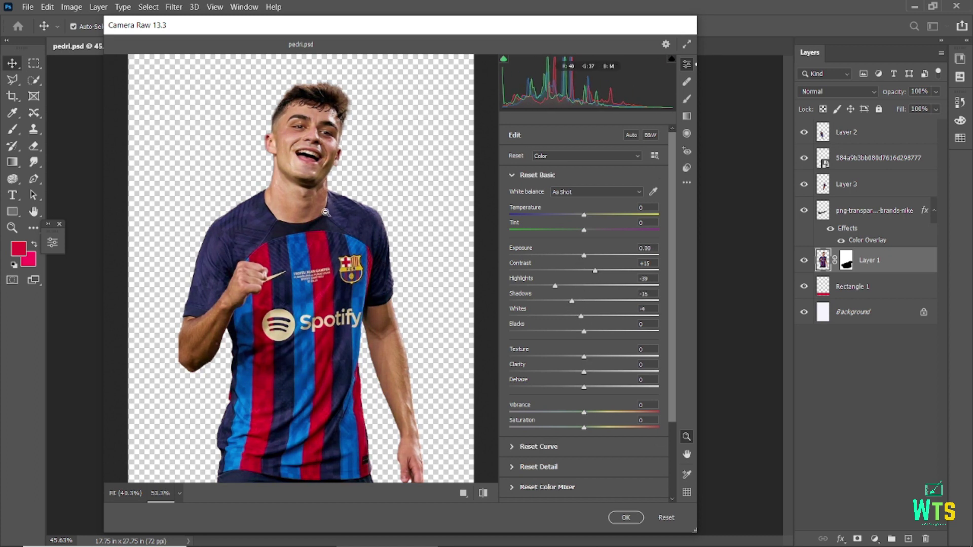
pyautogui.moveTo(590, 358); pyautogui.dragTo(617, 373)
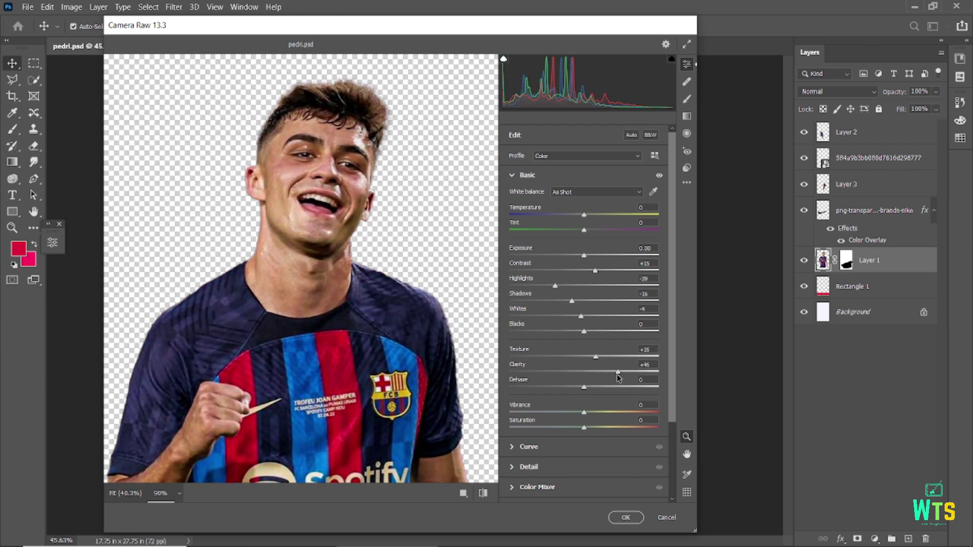
pyautogui.doubleClick(483, 495)
pyautogui.moveTo(583, 413)
pyautogui.mouseDown()
pyautogui.moveTo(572, 413)
pyautogui.moveTo(602, 430)
pyautogui.moveTo(569, 428)
pyautogui.mouseUp()
pyautogui.click(483, 491)
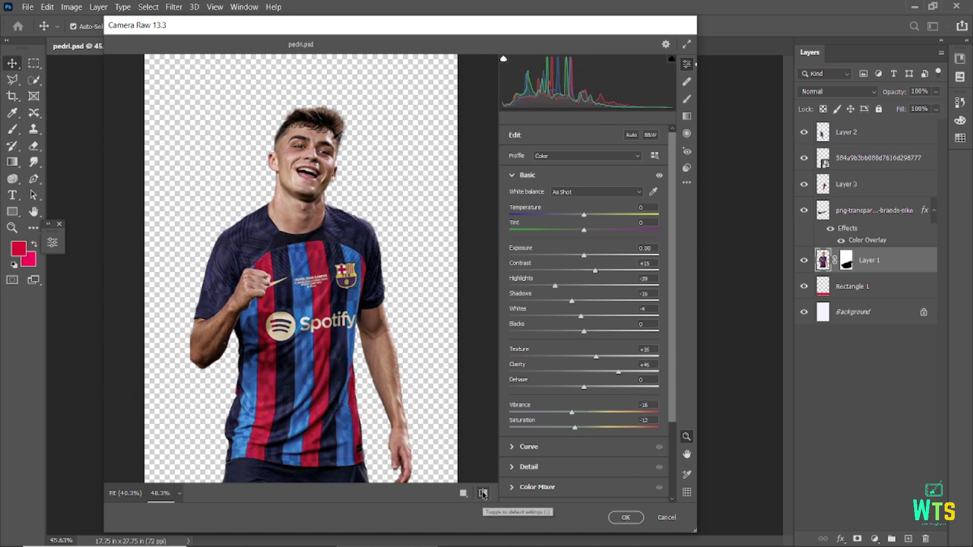
# Apply the large player's grade and open the Camera Raw Filter on the running player's Layer 2
pyautogui.click(626, 517)
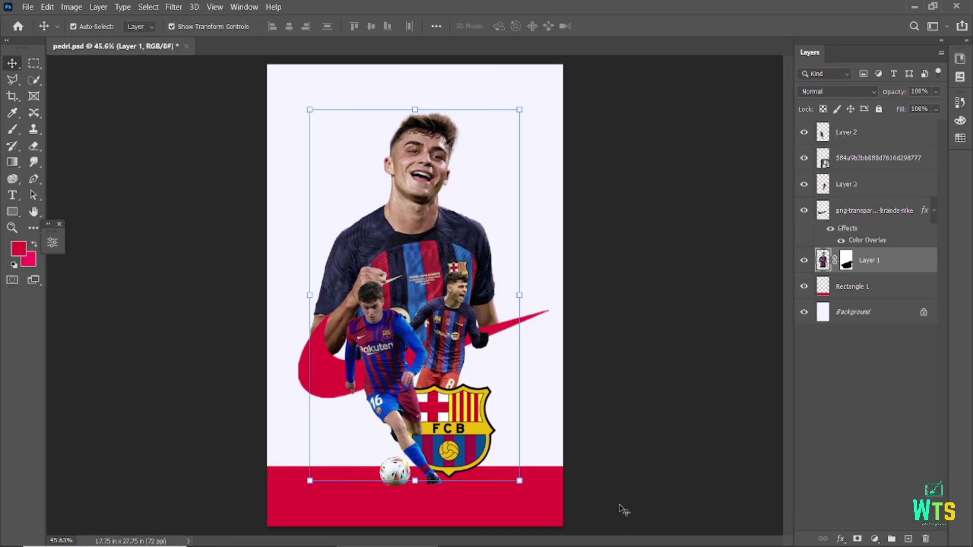
pyautogui.click(392, 347)
pyautogui.click(174, 7)
pyautogui.press('Escape')
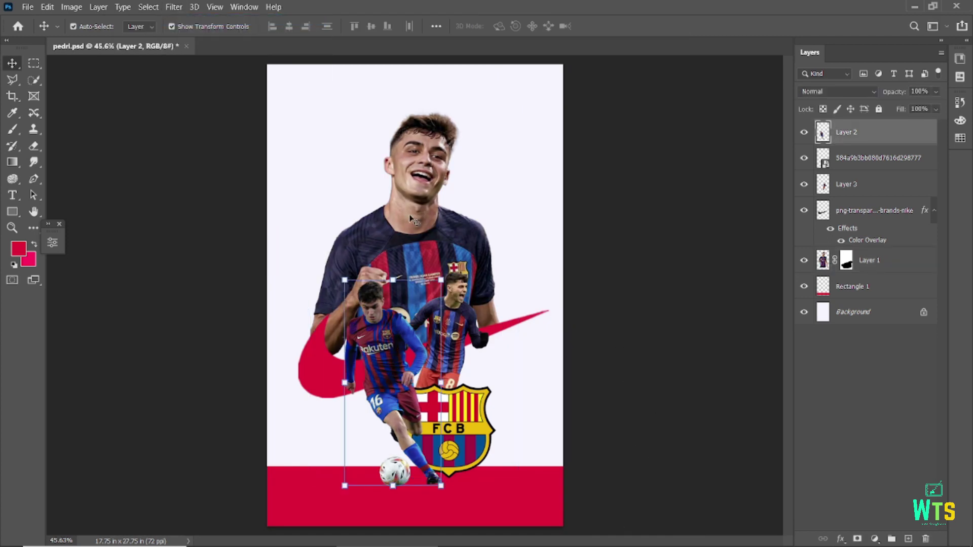
pyautogui.click(846, 184)
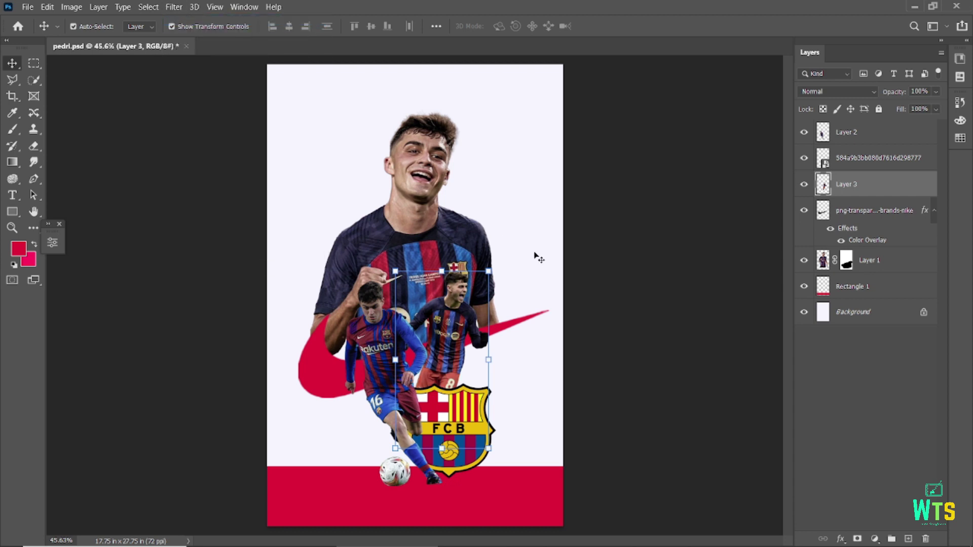
pyautogui.click(378, 340)
pyautogui.click(174, 7)
pyautogui.click(198, 95)
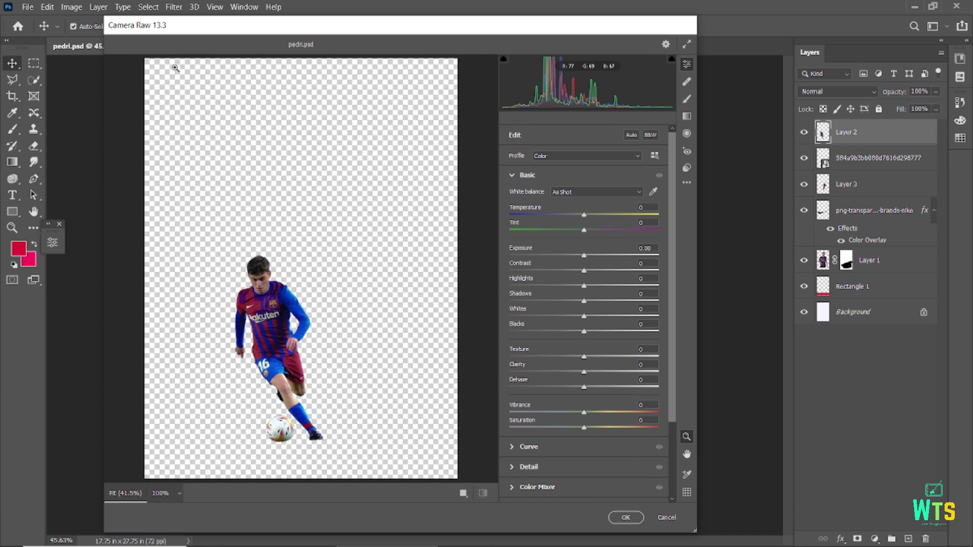
# Grade the running player with Exposure -0.30, Texture +46, Clarity +24, lower vibrance and saturation, and apply
pyautogui.click(226, 387)
pyautogui.moveTo(584, 255)
pyautogui.mouseDown()
pyautogui.moveTo(571, 270)
pyautogui.moveTo(603, 286)
pyautogui.moveTo(594, 317)
pyautogui.mouseUp()
pyautogui.hotkey('ctrl', '+')
pyautogui.moveTo(584, 357)
pyautogui.mouseDown()
pyautogui.moveTo(618, 356)
pyautogui.moveTo(591, 372)
pyautogui.moveTo(602, 371)
pyautogui.mouseUp()
pyautogui.scroll(-1, 348, 387)
pyautogui.moveTo(584, 412); pyautogui.dragTo(543, 427)
pyautogui.click(483, 493)
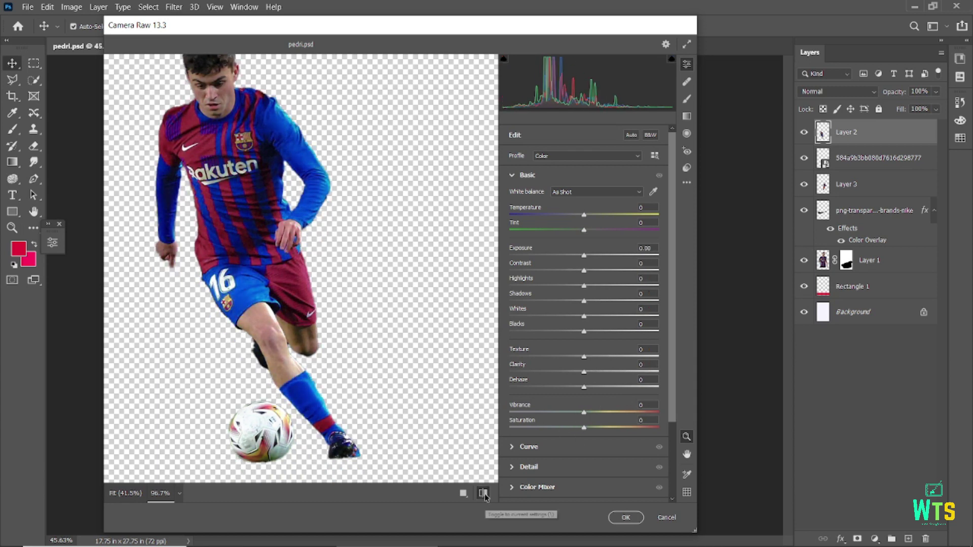
pyautogui.click(626, 517)
pyautogui.click(625, 350)
# Scale the second player (Layer 3) to about 134%, move him up, then nudge slightly down
pyautogui.click(453, 323)
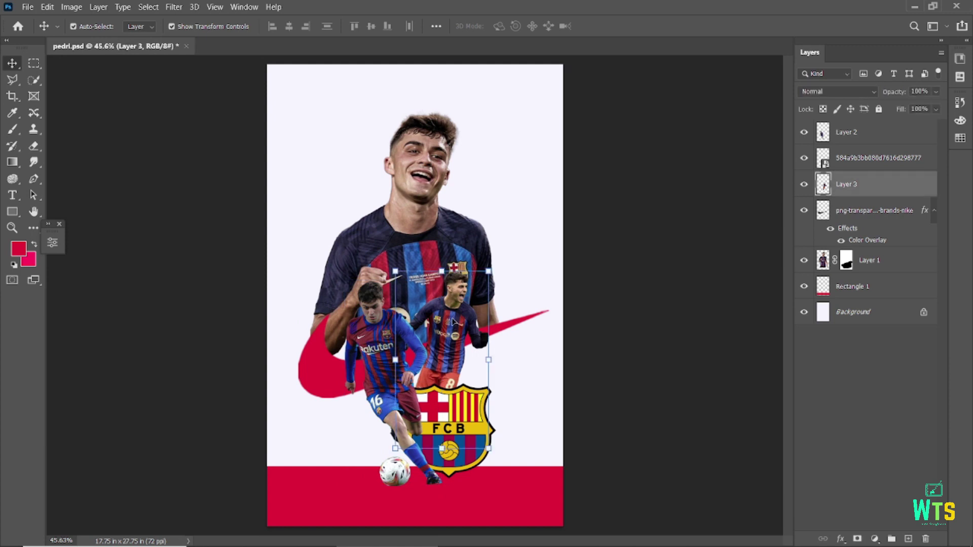
pyautogui.click(619, 234)
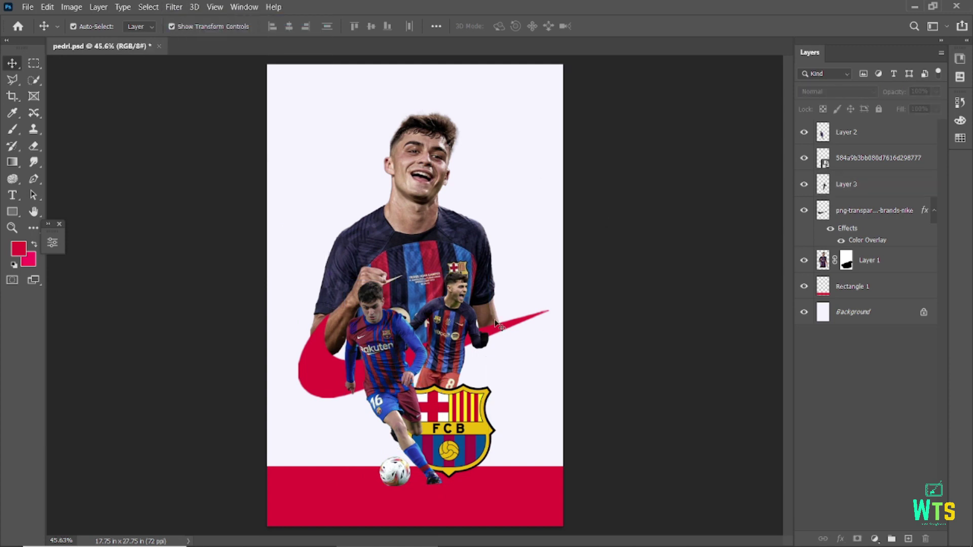
pyautogui.click(482, 297)
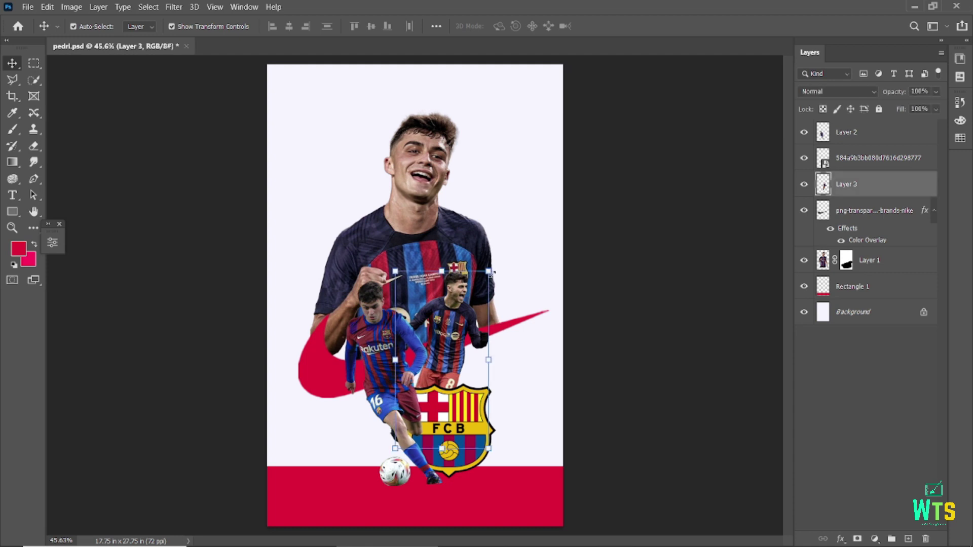
pyautogui.hotkey('ctrl', 't')
pyautogui.moveTo(473, 289); pyautogui.dragTo(507, 232)
pyautogui.moveTo(460, 312)
pyautogui.mouseDown()
pyautogui.moveTo(483, 317)
pyautogui.moveTo(467, 316)
pyautogui.mouseUp()
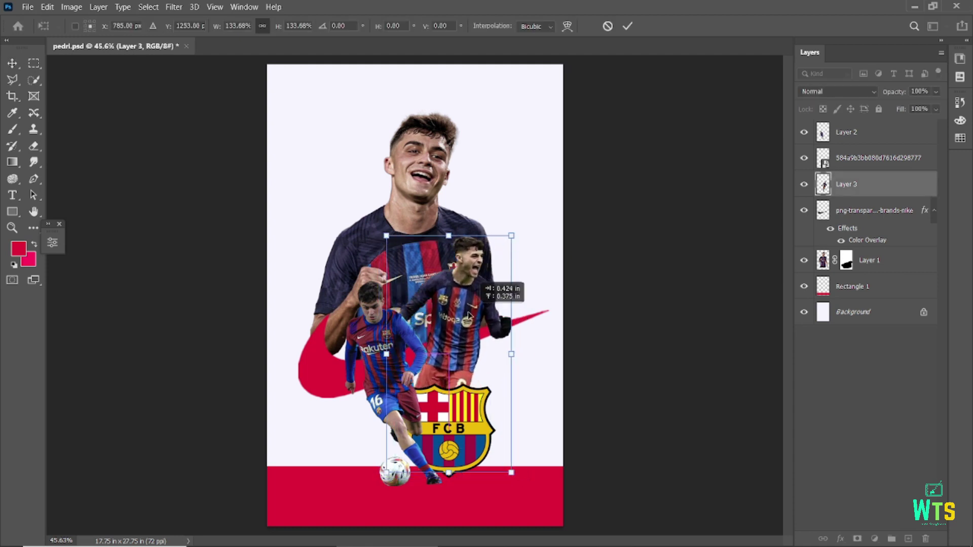
pyautogui.click(653, 243)
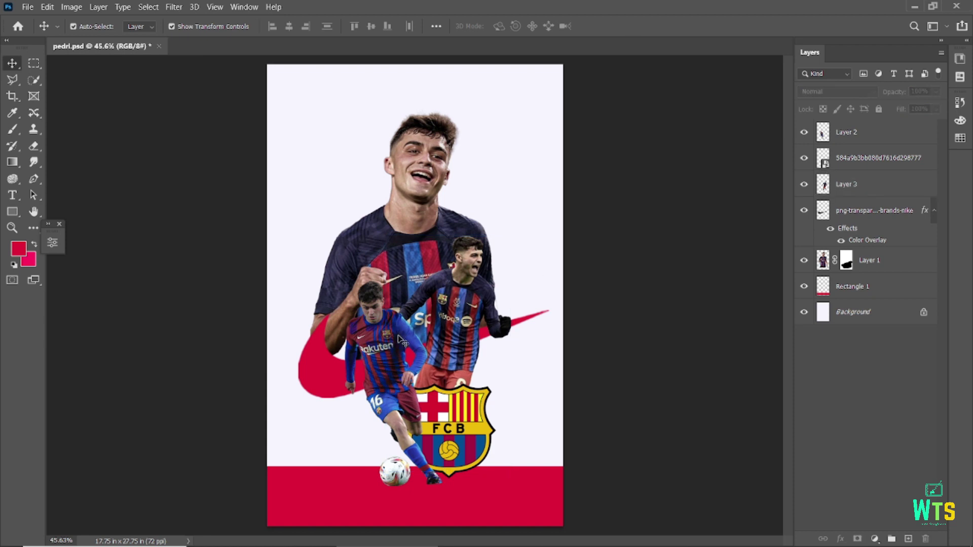
pyautogui.click(461, 312)
pyautogui.moveTo(463, 296); pyautogui.dragTo(465, 303)
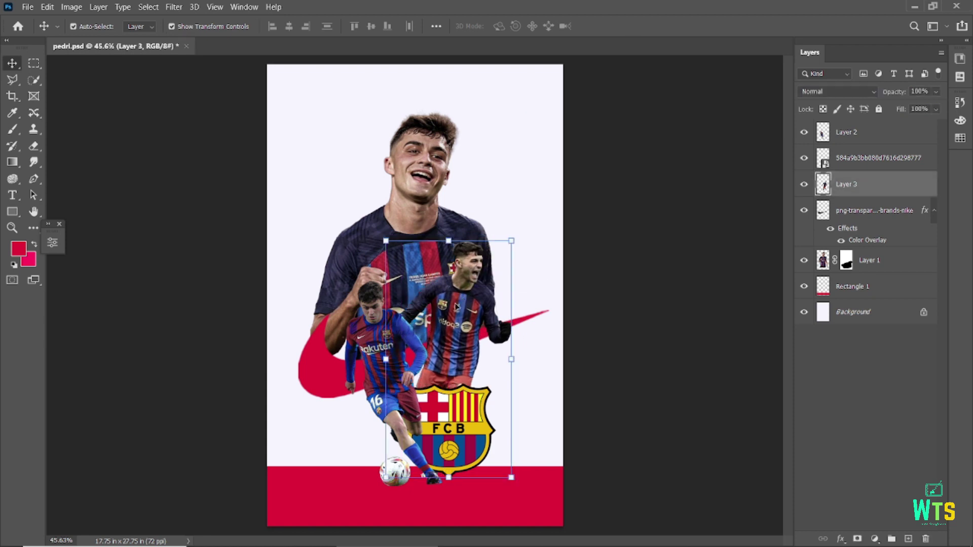
# Shift the small running player a few pixels right and adjust the layer selection
pyautogui.click(370, 334)
pyautogui.moveTo(370, 334); pyautogui.dragTo(372, 334)
pyautogui.click(680, 294)
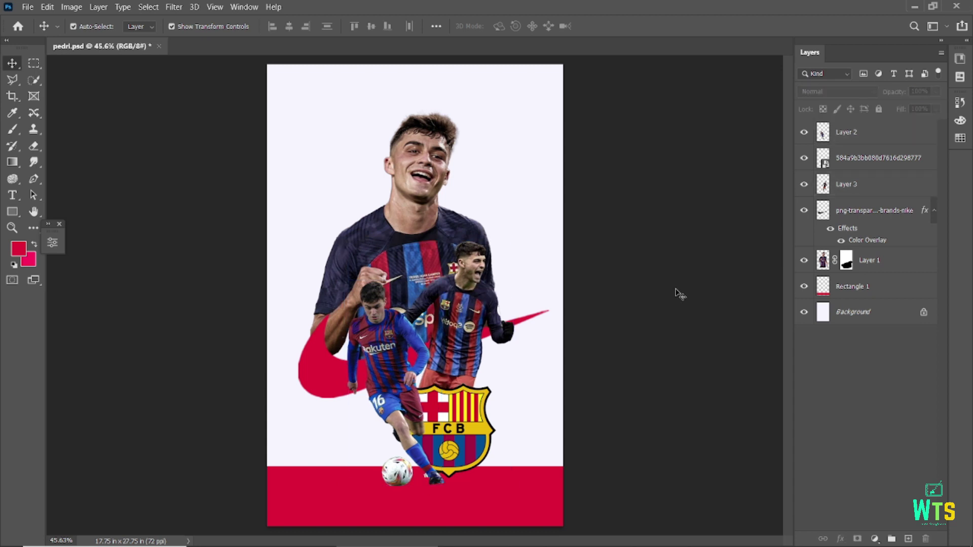
pyautogui.click(480, 314)
pyautogui.keyDown('shift'); pyautogui.click(378, 355); pyautogui.keyUp('shift')
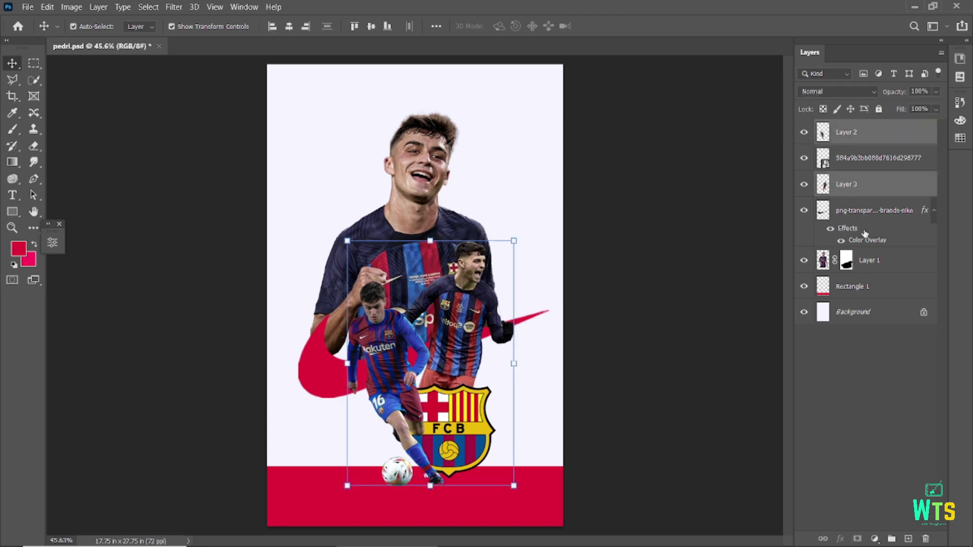
pyautogui.click(879, 314)
pyautogui.click(446, 303)
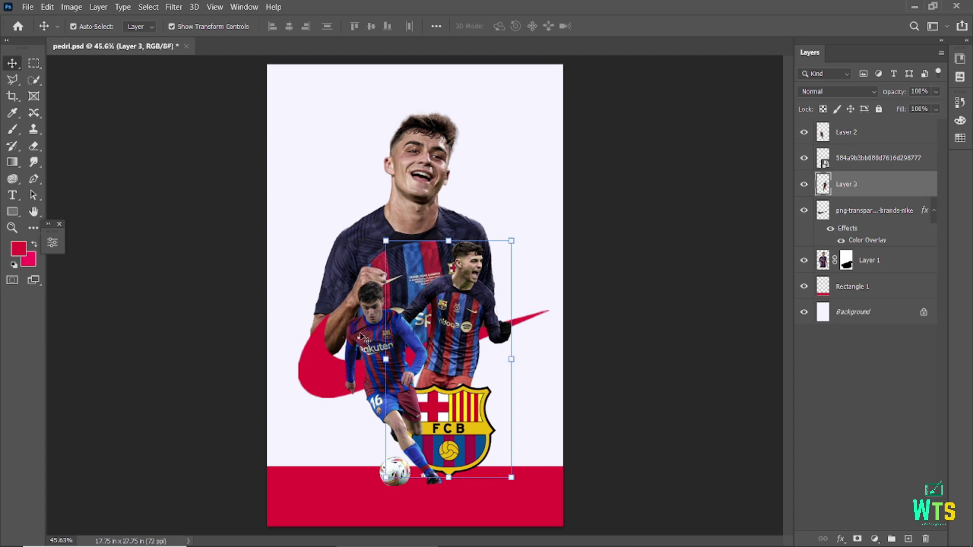
# Try centring the players and Background horizontally on the canvas, then undo it
pyautogui.click(446, 303)
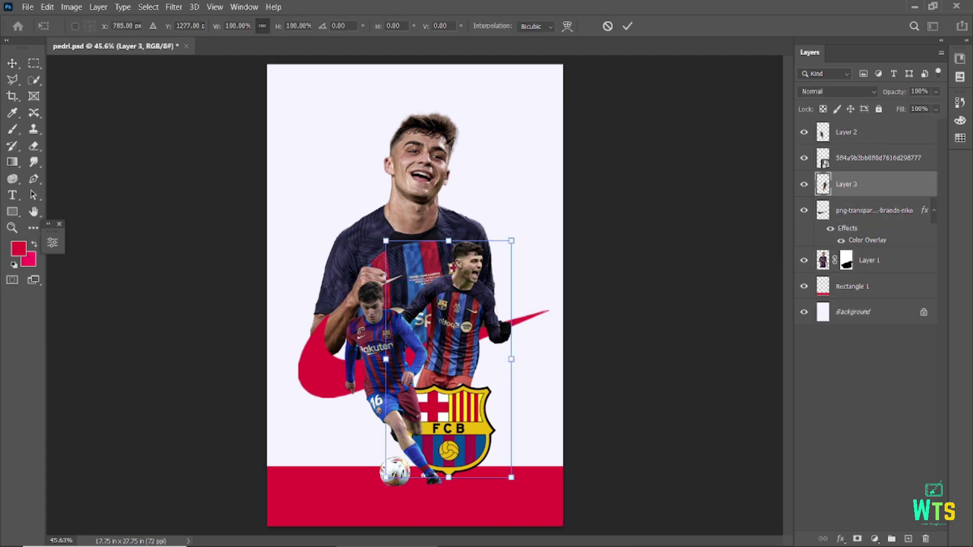
pyautogui.click(612, 226)
pyautogui.click(441, 323)
pyautogui.keyDown('shift'); pyautogui.click(482, 307); pyautogui.keyUp('shift')
pyautogui.keyDown('ctrl'); pyautogui.click(859, 320); pyautogui.keyUp('ctrl')
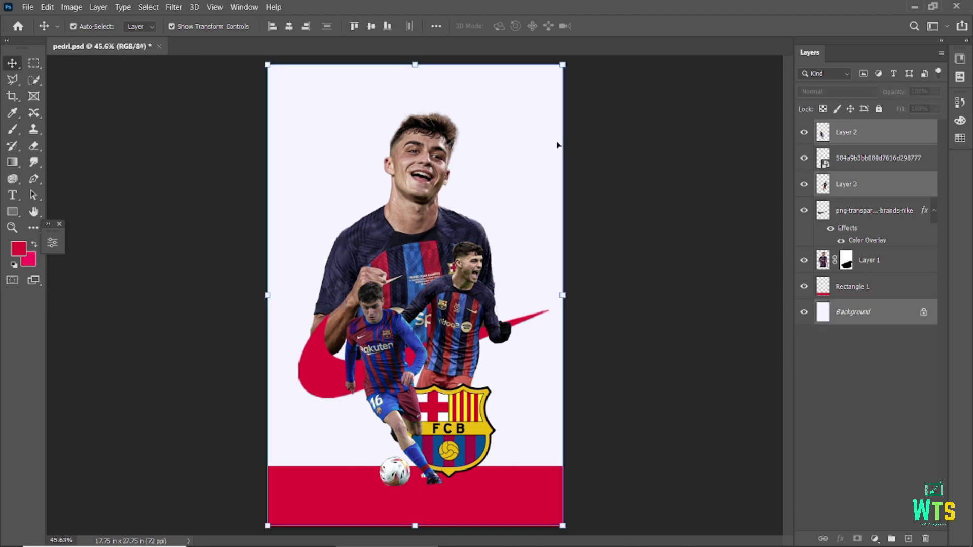
pyautogui.click(290, 28)
pyautogui.hotkey('ctrl', 'z')
pyautogui.click(664, 371)
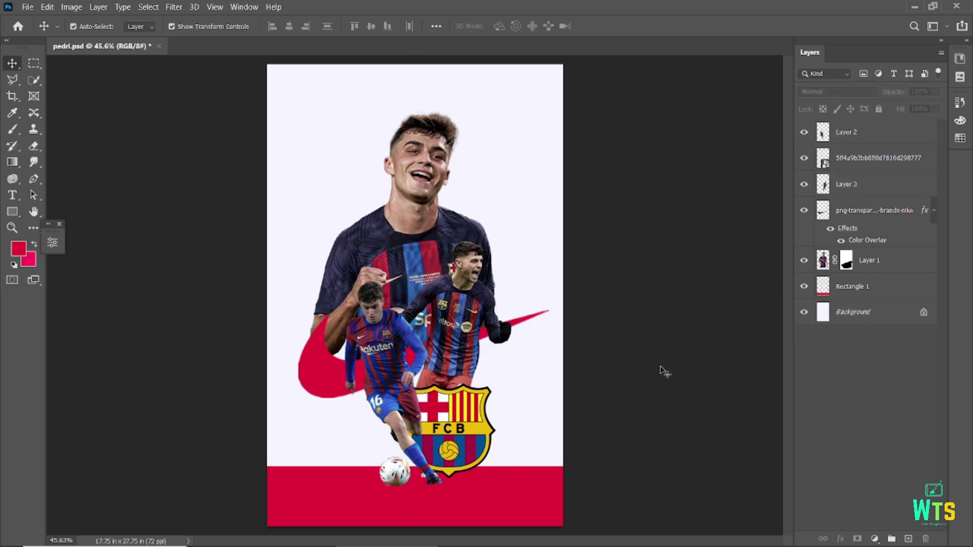
# Add a white layer mask to Layer 3, the second player's layer
pyautogui.click(455, 348)
pyautogui.click(858, 538)
pyautogui.press('b')
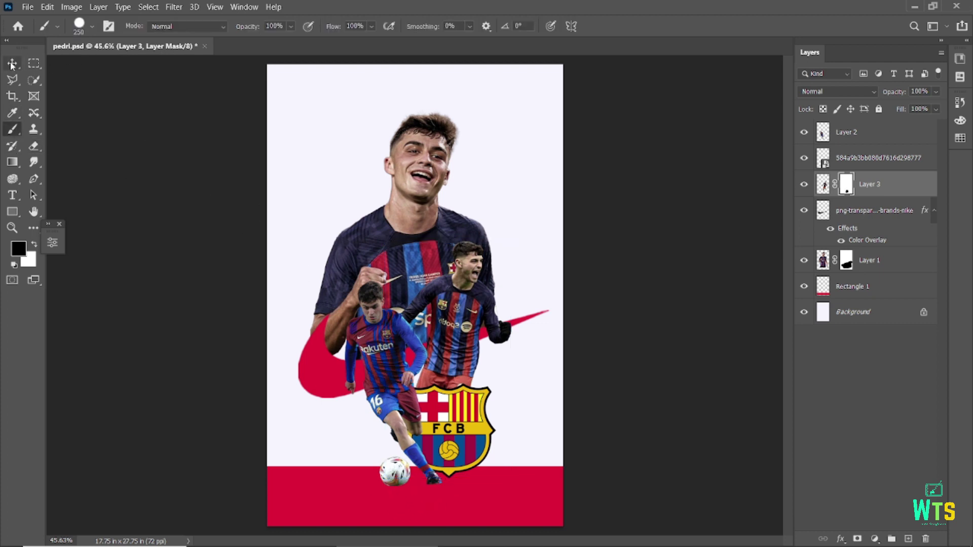
pyautogui.click(11, 65)
pyautogui.click(116, 197)
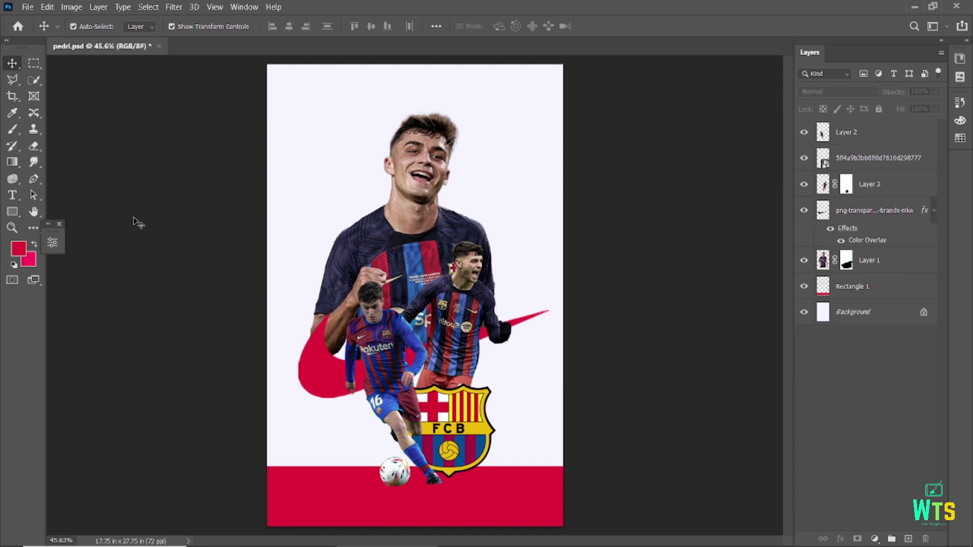
pyautogui.click(304, 377)
# Erase along the red swoosh's left edge with the Eraser tool
pyautogui.press('e')
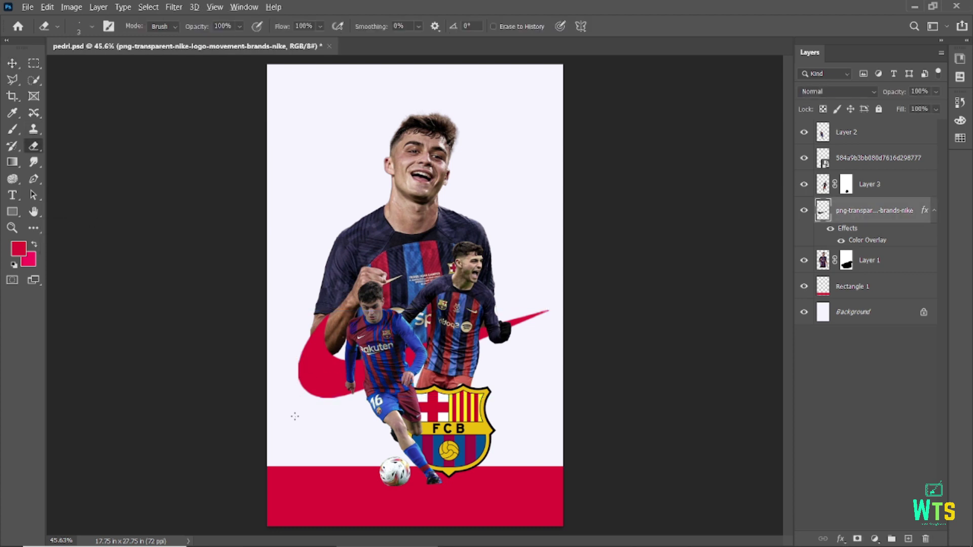
pyautogui.scroll(5, 299, 355)
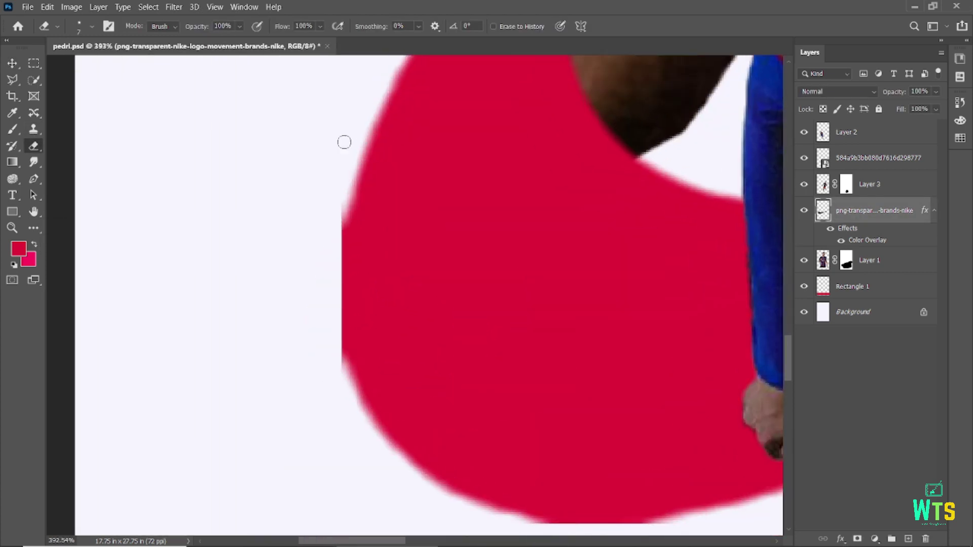
pyautogui.moveTo(335, 218)
pyautogui.mouseDown()
pyautogui.moveTo(336, 363)
pyautogui.moveTo(348, 406)
pyautogui.mouseUp()
pyautogui.scroll(-5, 300, 251)
pyautogui.scroll(-2, 315, 461)
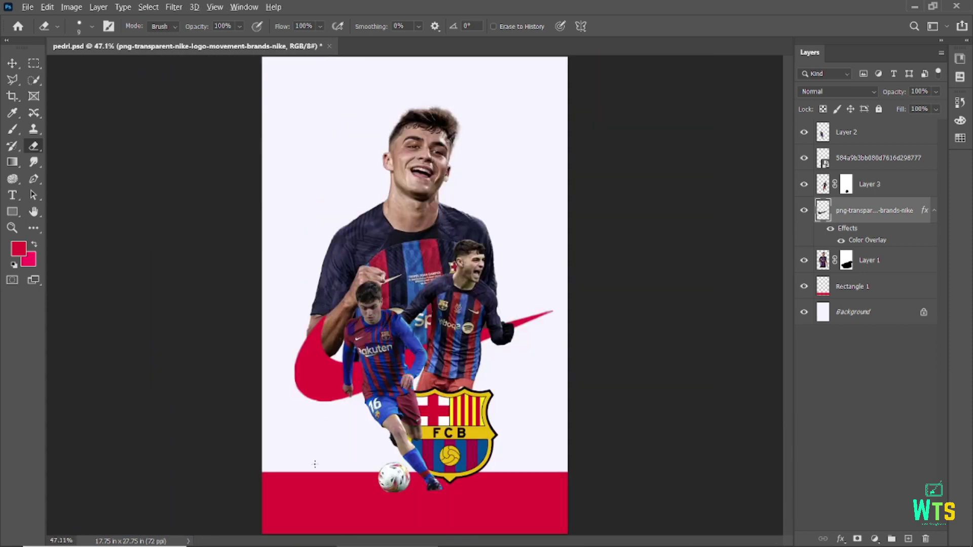
pyautogui.scroll(4, 314, 458)
pyautogui.scroll(3, 285, 182)
pyautogui.scroll(1, 283, 149)
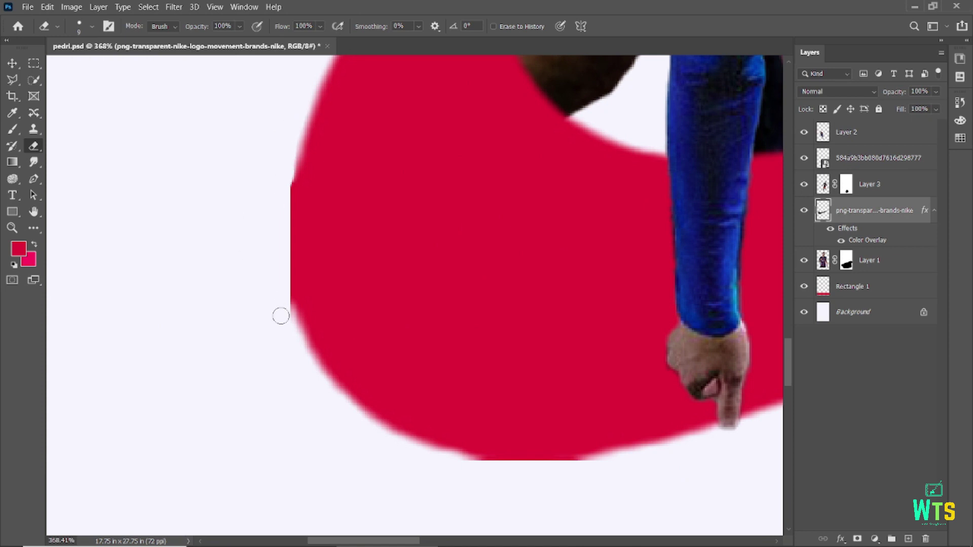
# Enlarge the eraser to 25 and soften the swoosh's left and bottom edges
pyautogui.rightClick(150, 89)
pyautogui.press('Escape')
pyautogui.press(']')
pyautogui.press(']')
pyautogui.press(']')
pyautogui.moveTo(276, 163); pyautogui.dragTo(272, 308)
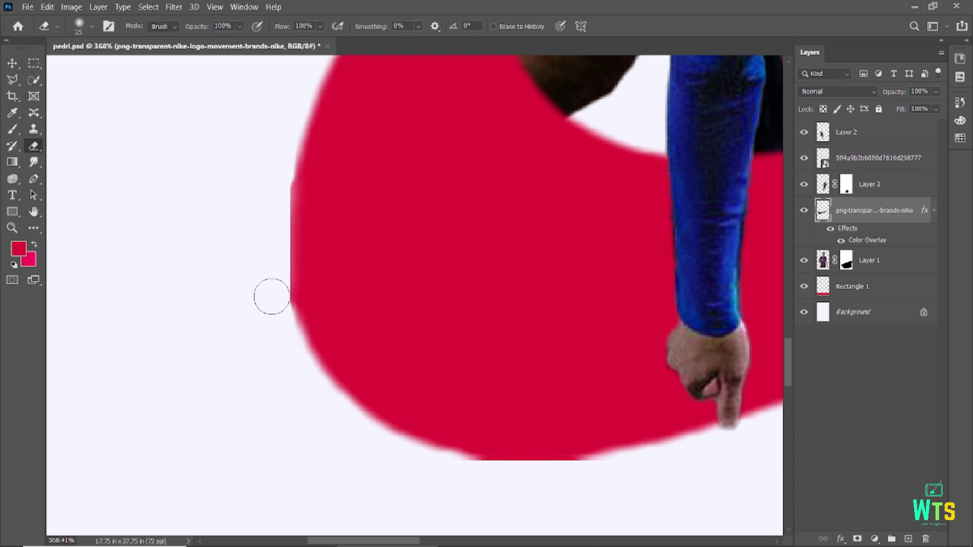
pyautogui.scroll(-3, 319, 309)
pyautogui.hscroll(3, 319, 310)
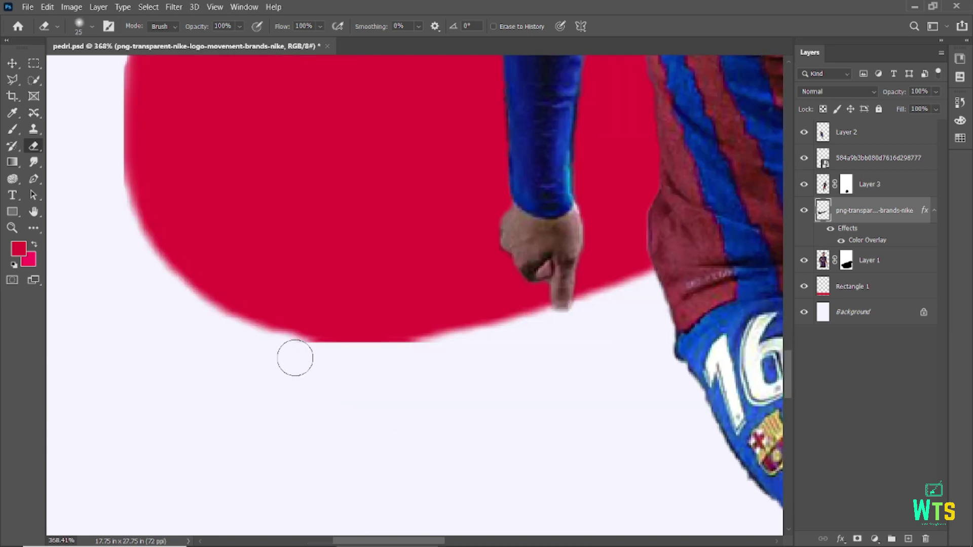
pyautogui.moveTo(307, 363)
pyautogui.mouseDown()
pyautogui.moveTo(418, 358)
pyautogui.moveTo(280, 357)
pyautogui.mouseUp()
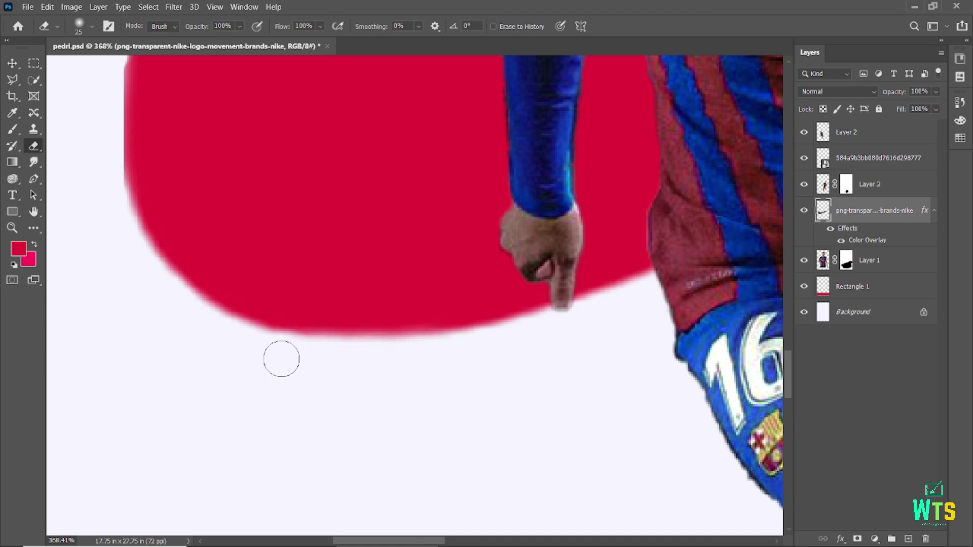
# Return to the Move tool, deselect the swoosh and view the whole poster
pyautogui.scroll(-5, 247, 378)
pyautogui.scroll(-4, 248, 378)
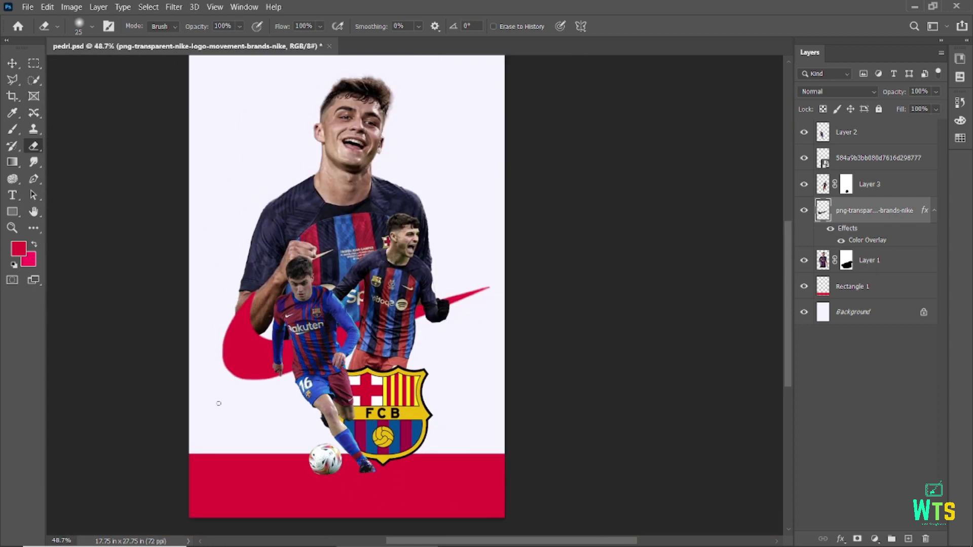
pyautogui.press('v')
pyautogui.click(135, 182)
pyautogui.scroll(-1, 388, 263)
pyautogui.scroll(1, 388, 264)
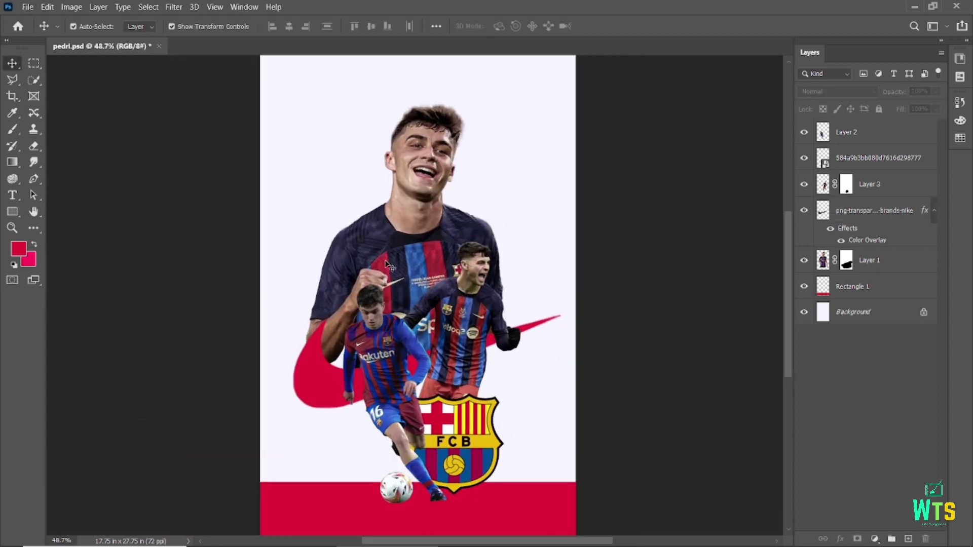
# Fill the Background layer with a pale lavender sampled from the canvas
pyautogui.click(861, 325)
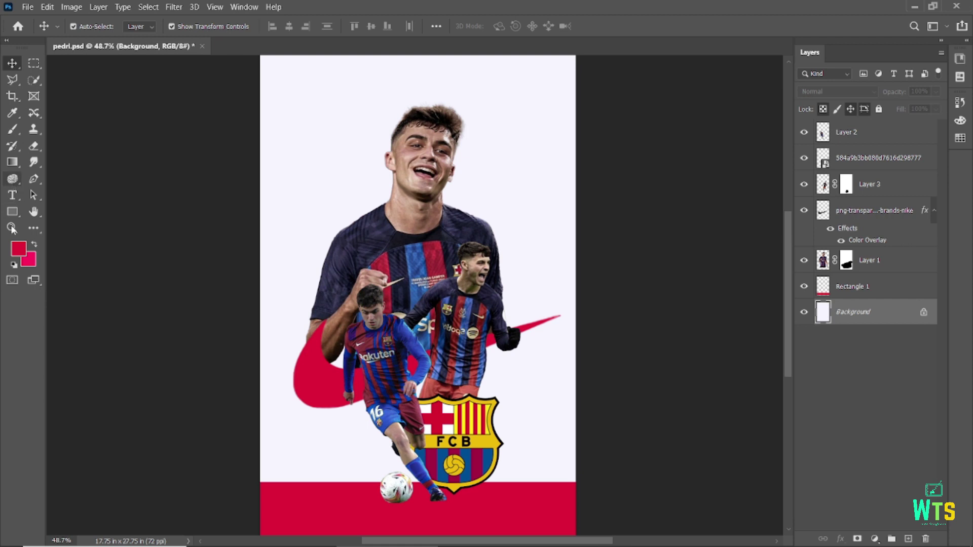
pyautogui.click(19, 248)
pyautogui.click(519, 218)
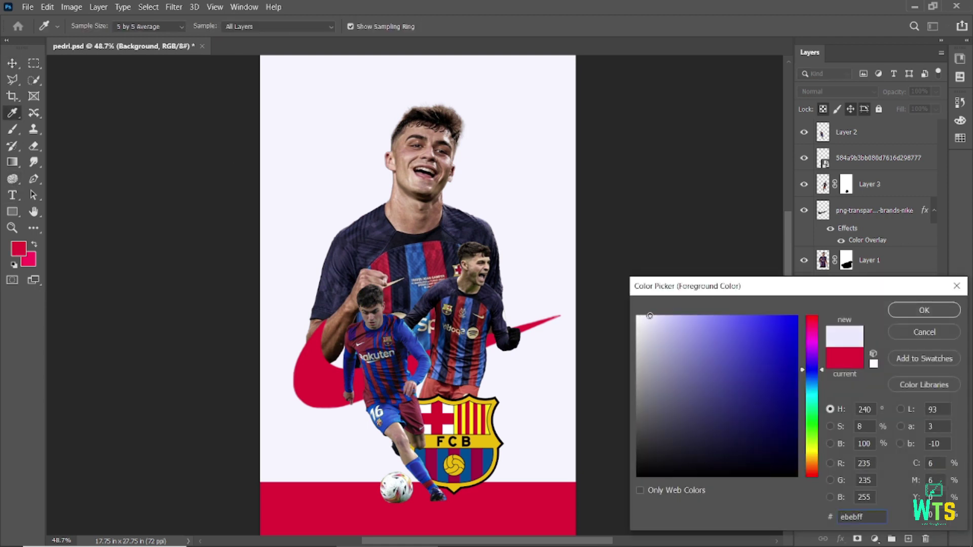
pyautogui.click(922, 309)
pyautogui.hotkey('alt', 'BackSpace')
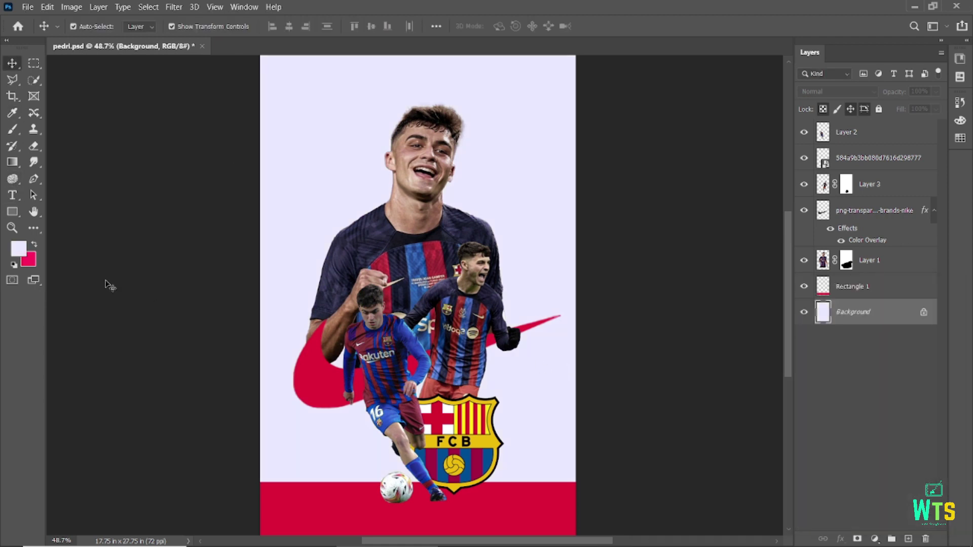
# Refill the Background with a brighter pale lavender, #ebebff
pyautogui.click(19, 248)
pyautogui.click(912, 333)
pyautogui.press('v')
pyautogui.hotkey('alt', 'BackSpace')
pyautogui.click(665, 319)
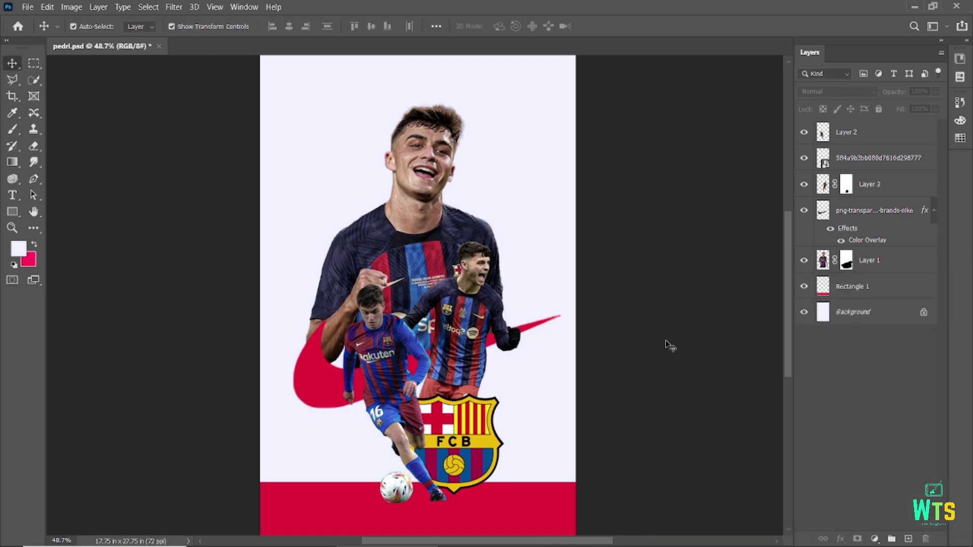
pyautogui.scroll(2, 420, 451)
pyautogui.click(472, 426)
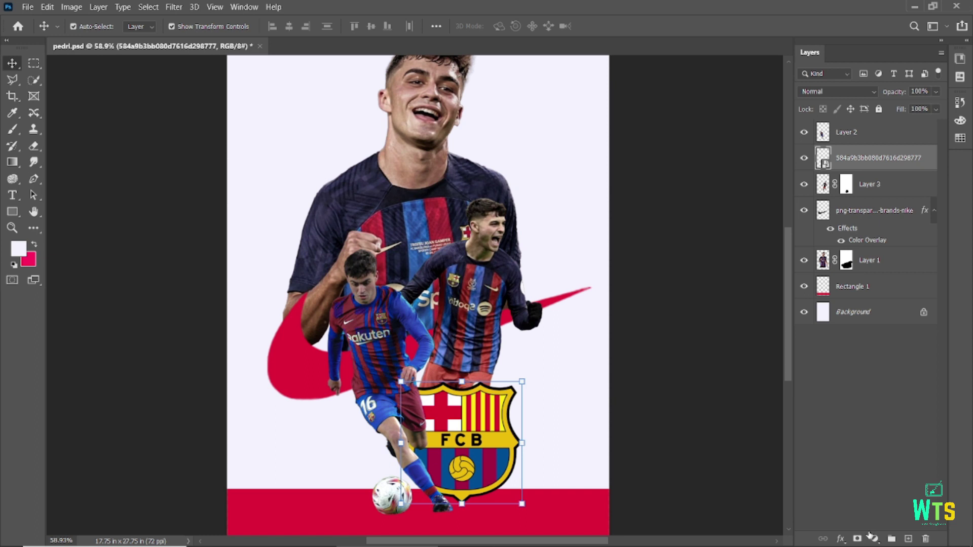
# Add a new Layer 4 clipped to the FCB crest and set the foreground to black 000000
pyautogui.click(857, 540)
pyautogui.hotkey('ctrl', 'z')
pyautogui.hotkey('ctrl', 'shift', 'alt', 'n')
pyautogui.keyDown('alt'); pyautogui.click(868, 171); pyautogui.keyUp('alt')
pyautogui.click(19, 248)
pyautogui.write('000000')
pyautogui.click(925, 311)
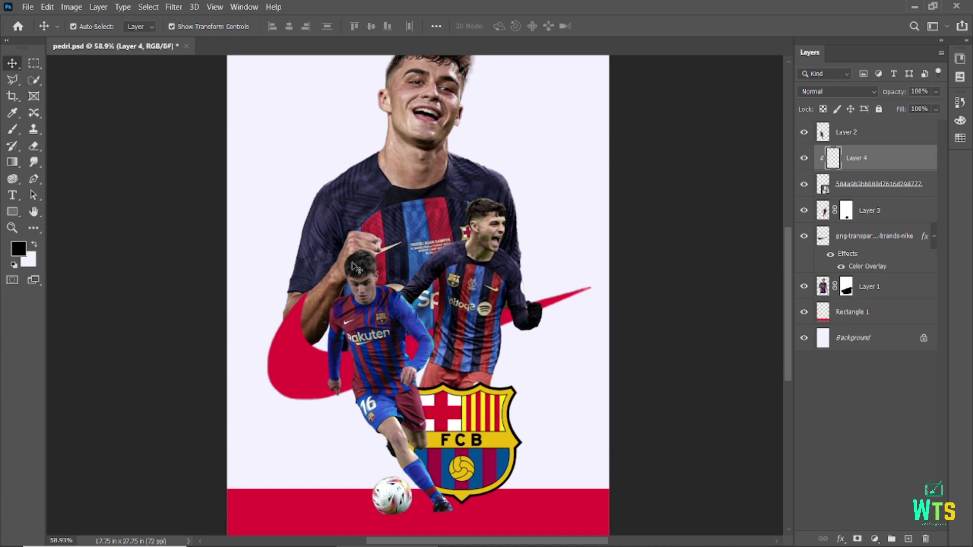
# Add a Curves adjustment to the crest, lowering the curve to darken it
pyautogui.click(472, 451)
pyautogui.click(875, 540)
pyautogui.click(892, 377)
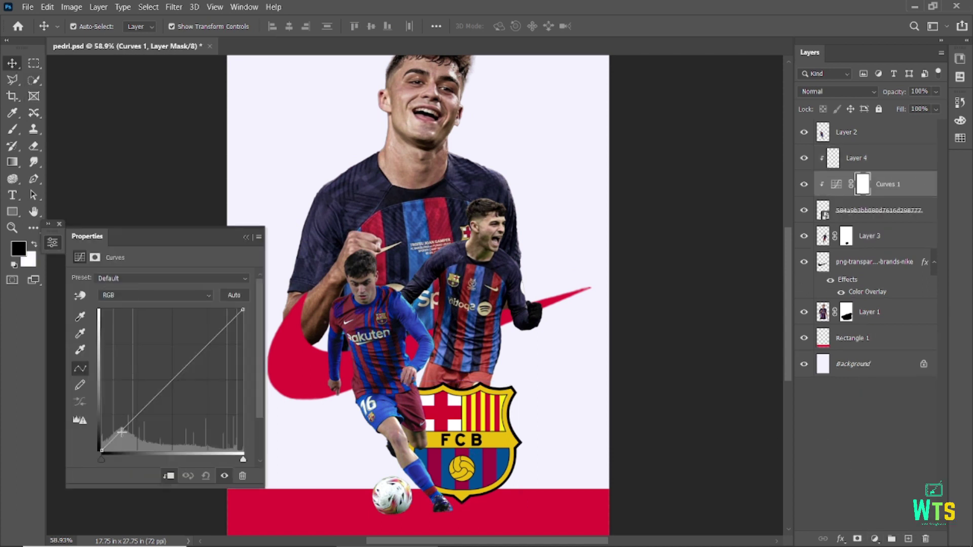
pyautogui.moveTo(121, 431); pyautogui.dragTo(119, 441)
pyautogui.click(246, 237)
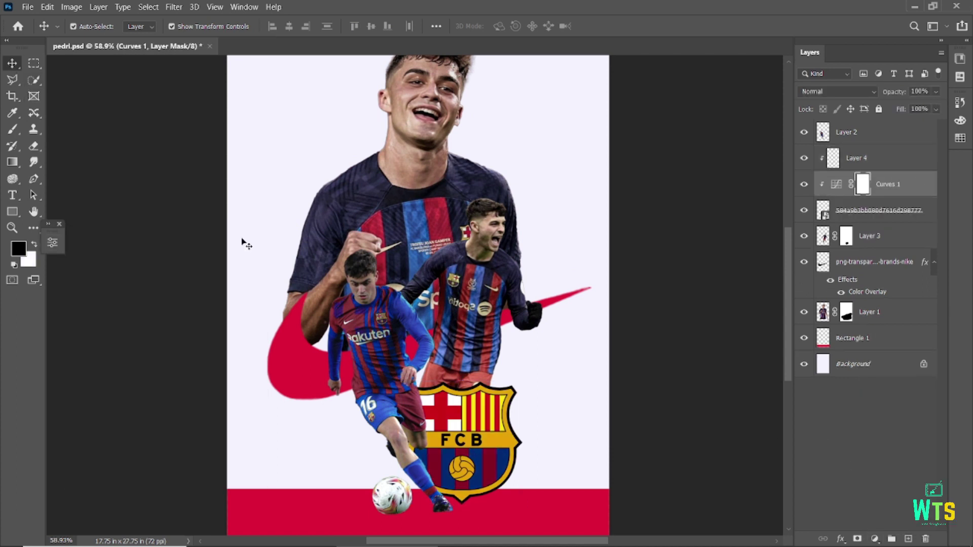
# Paint soft black shadows on Layer 4 from the player's leg to the ball and under his torso
pyautogui.click(12, 129)
pyautogui.hotkey('alt', ']')
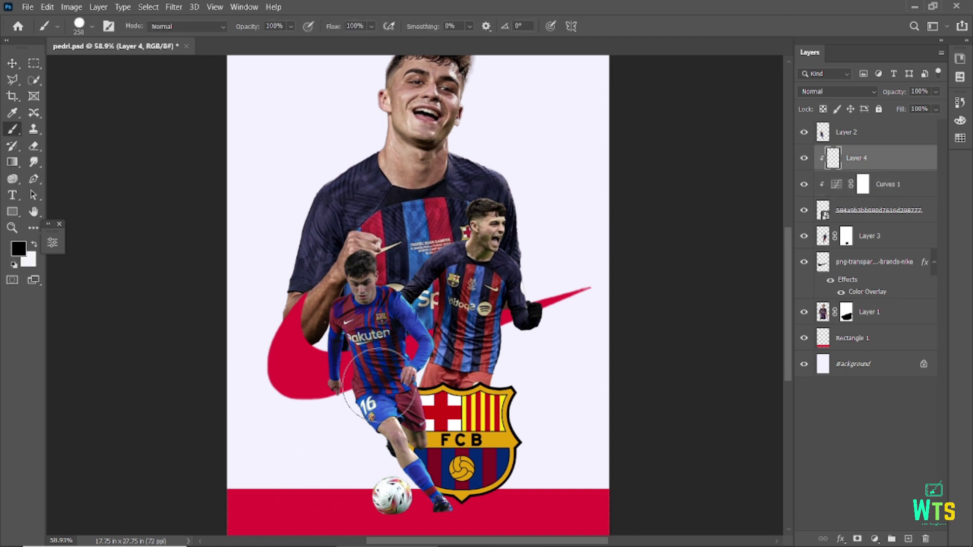
pyautogui.moveTo(383, 422); pyautogui.dragTo(402, 503)
pyautogui.hotkey('ctrl', 'z')
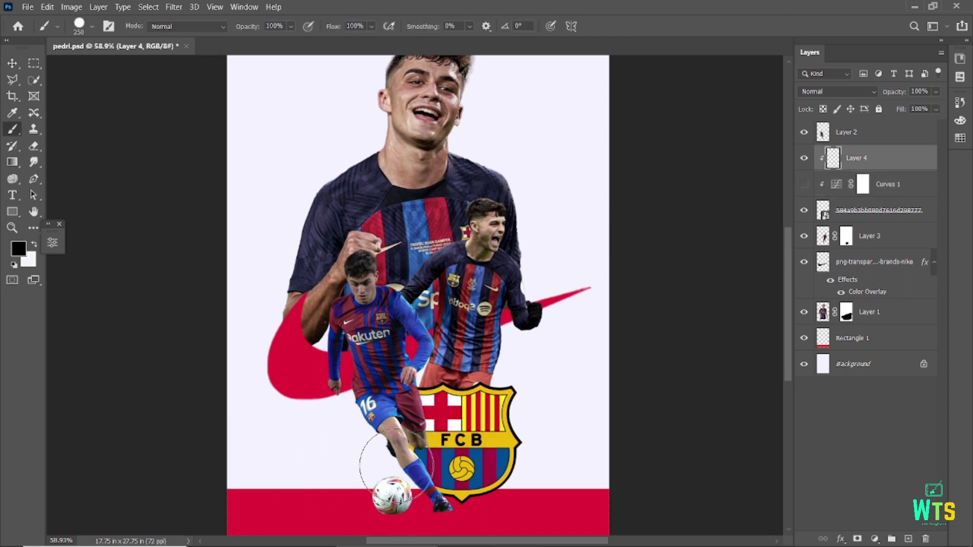
pyautogui.rightClick(111, 62)
pyautogui.doubleClick(46, 143)
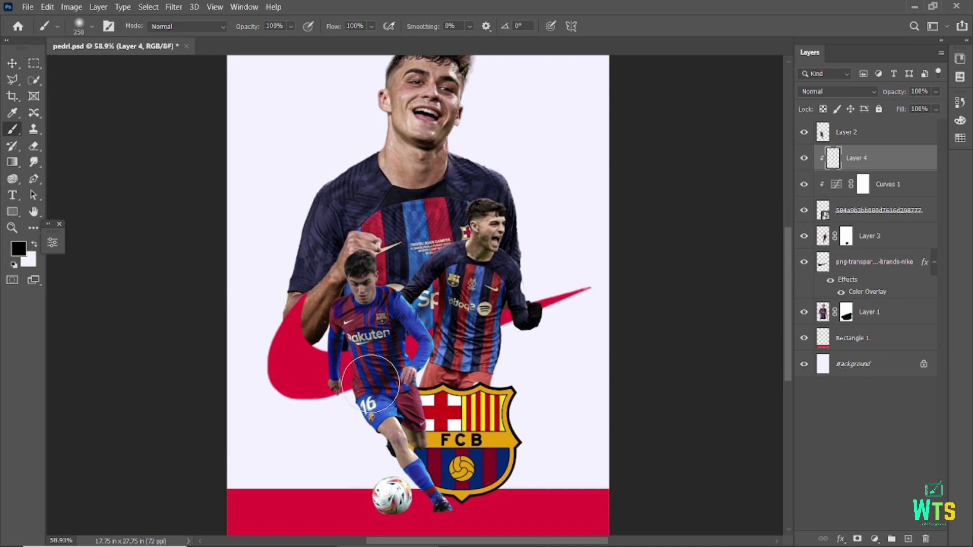
pyautogui.moveTo(387, 386); pyautogui.dragTo(411, 502)
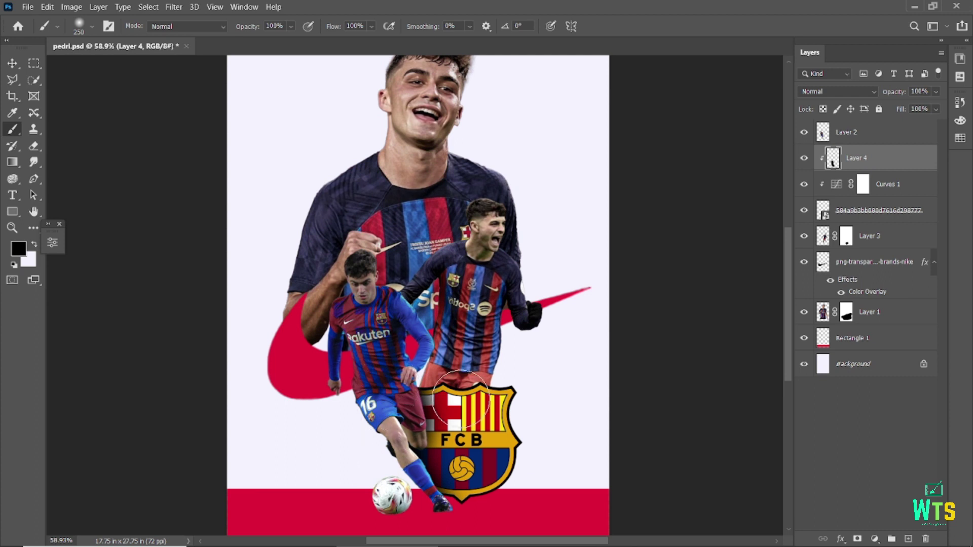
pyautogui.moveTo(451, 320); pyautogui.dragTo(514, 354)
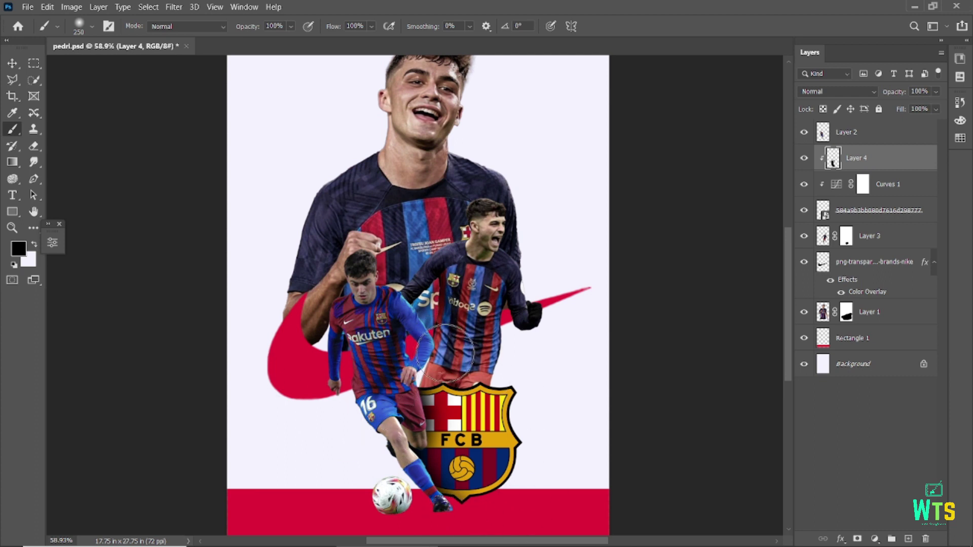
pyautogui.press(']')
pyautogui.press(']')
pyautogui.press(']')
# Add a new Layer 5 and place it below Layer 2, the small running player
pyautogui.press('v')
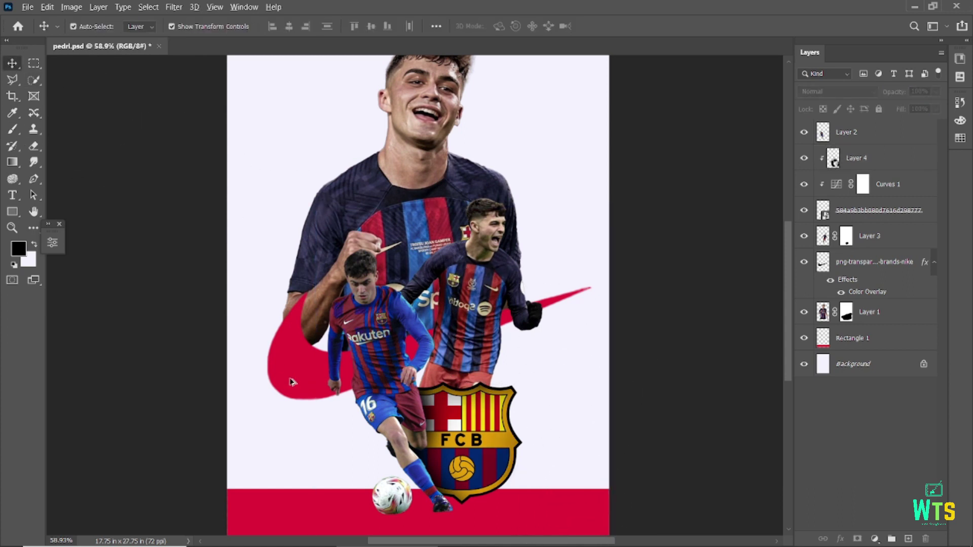
pyautogui.hotkey('ctrl', '0')
pyautogui.click(398, 409)
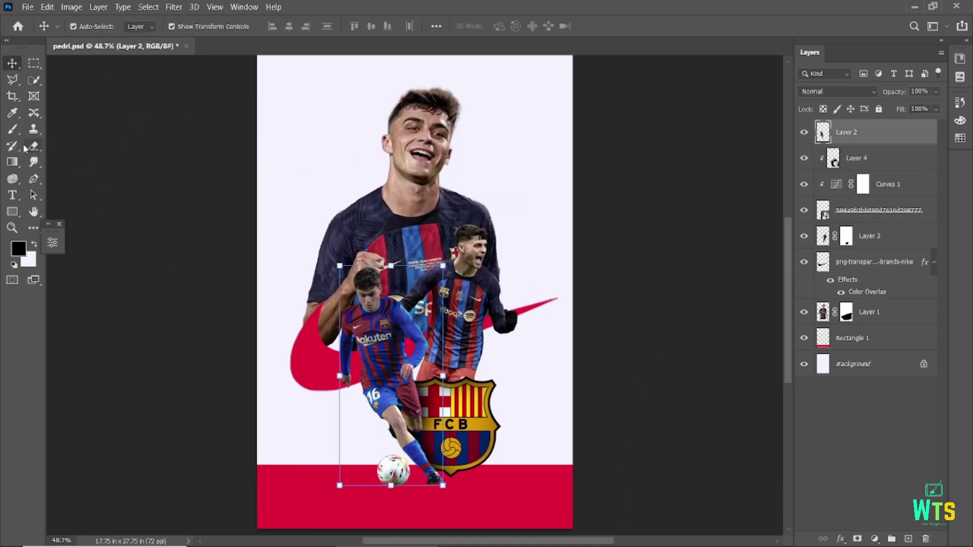
pyautogui.click(14, 132)
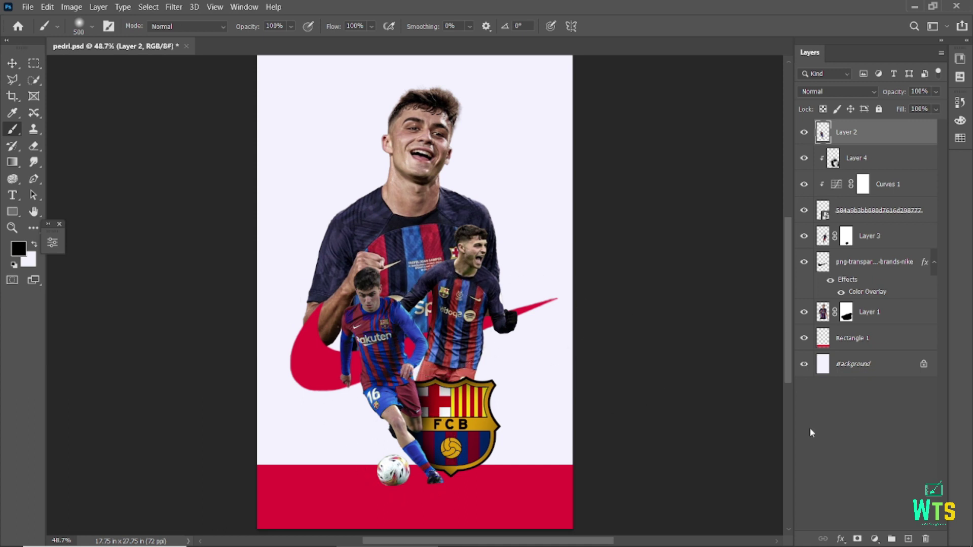
pyautogui.click(908, 538)
pyautogui.moveTo(854, 137); pyautogui.dragTo(856, 171)
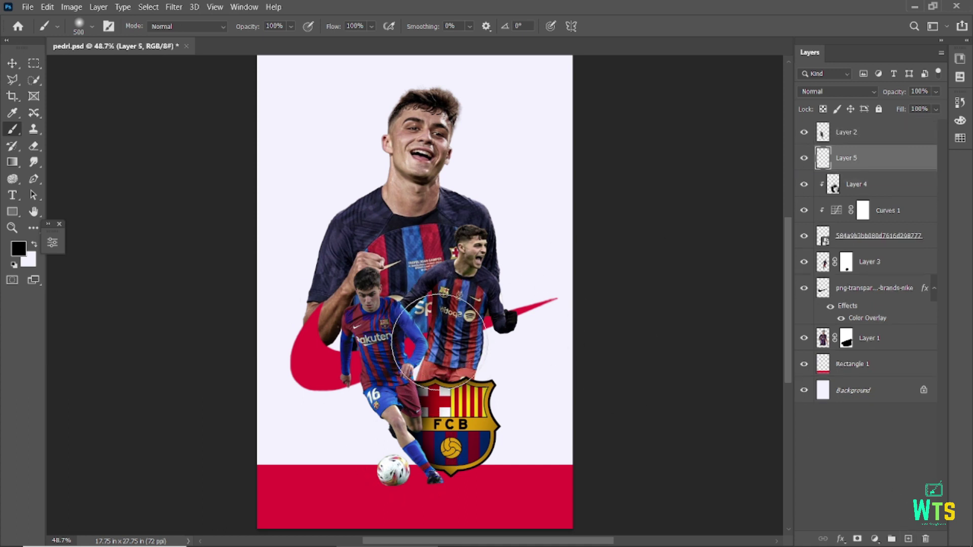
# Squash and shrink the Layer 5 shadow flat and position it under the player's foot
pyautogui.hotkey('ctrl', 't')
pyautogui.moveTo(428, 205); pyautogui.dragTo(431, 479)
pyautogui.moveTo(527, 463); pyautogui.dragTo(491, 472)
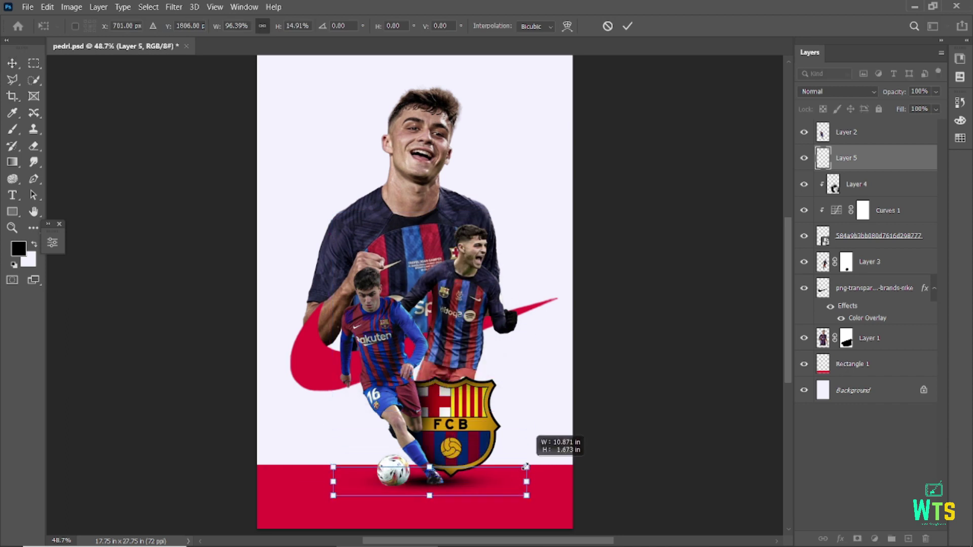
pyautogui.moveTo(428, 483)
pyautogui.mouseDown()
pyautogui.moveTo(437, 488)
pyautogui.moveTo(466, 465)
pyautogui.mouseUp()
pyautogui.scroll(3, 438, 488)
pyautogui.scroll(3, 465, 460)
pyautogui.press('Up')
pyautogui.press('Up')
pyautogui.press('Up')
pyautogui.press('Left')
pyautogui.press('Up')
pyautogui.press('Left')
pyautogui.press('Left')
pyautogui.press('Left')
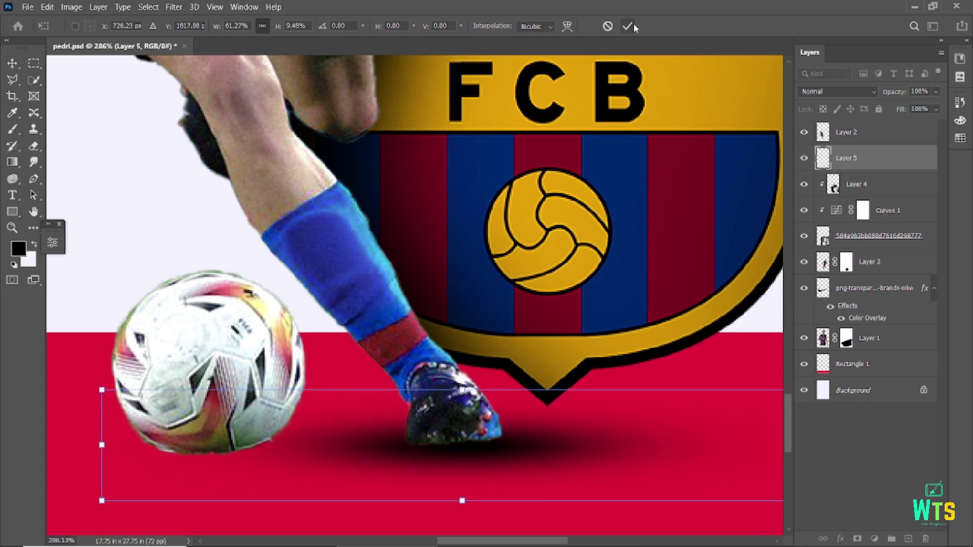
pyautogui.click(631, 26)
# Add Layer 6 clipped to the running player, with the brush shrunk to 80
pyautogui.hotkey('ctrl', 'shift', 'alt', 'n')
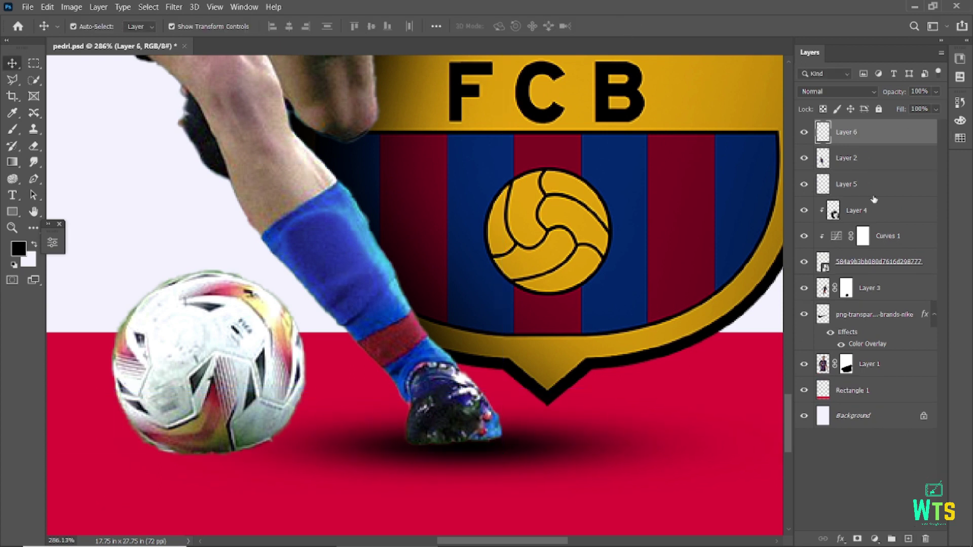
pyautogui.keyDown('alt'); pyautogui.click(862, 145); pyautogui.keyUp('alt')
pyautogui.press('b')
pyautogui.press('[')
pyautogui.press('[')
pyautogui.press('[')
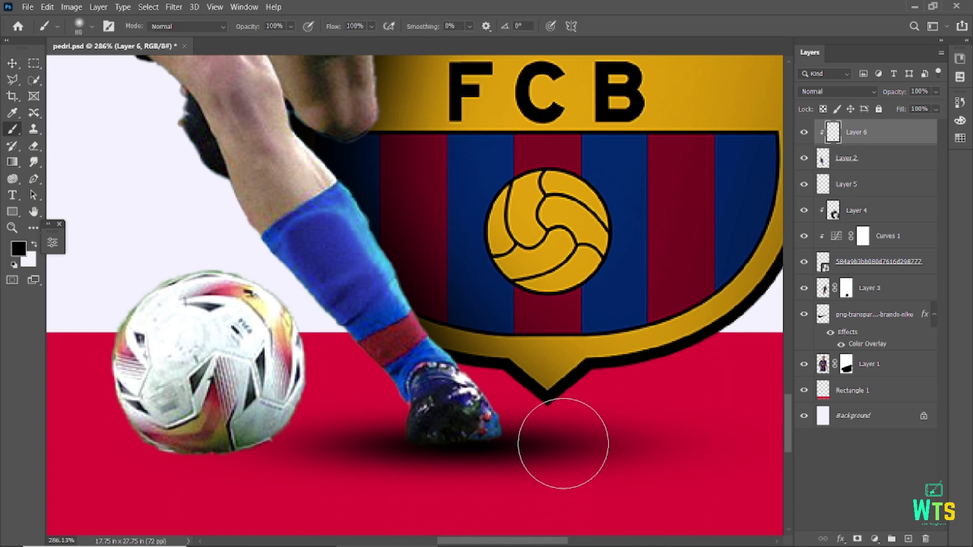
# Nudge the ball's shadow slightly up-left and add a new empty layer above Layer 5
pyautogui.press('v')
pyautogui.click(572, 446)
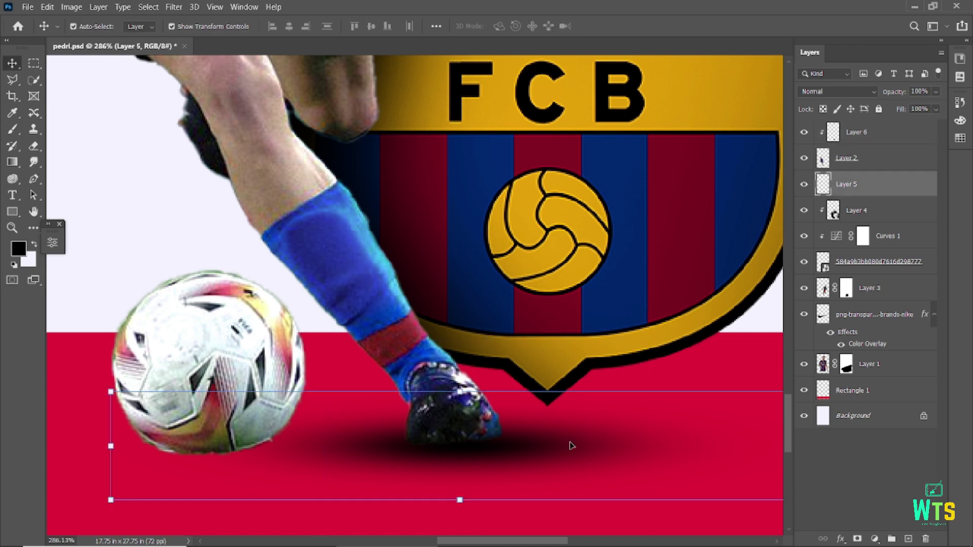
pyautogui.moveTo(564, 445); pyautogui.dragTo(563, 441)
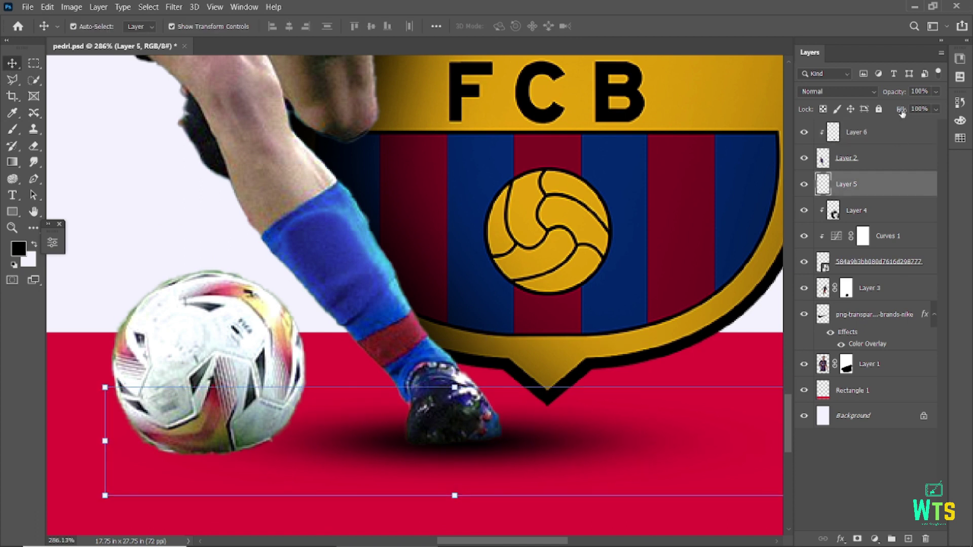
pyautogui.click(712, 215)
pyautogui.scroll(-5, 533, 371)
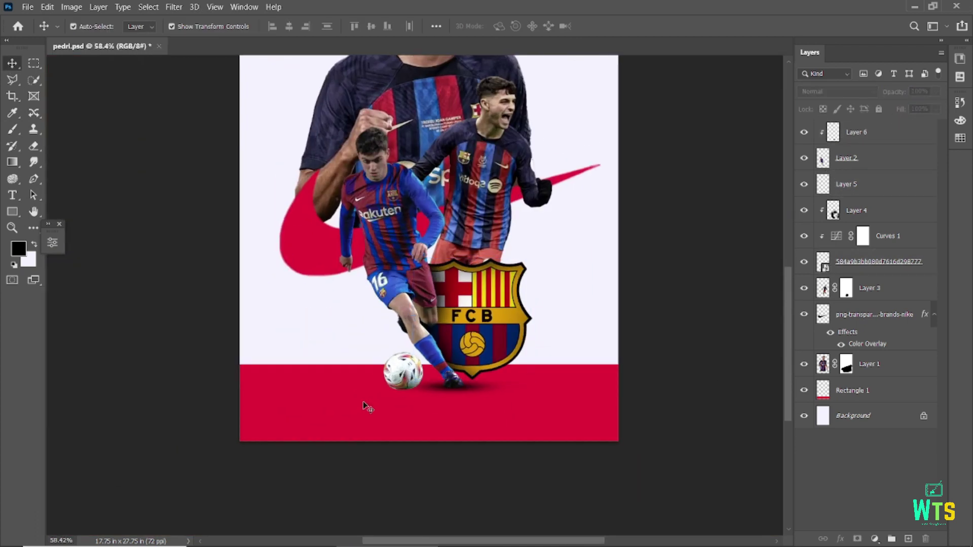
pyautogui.scroll(2, 363, 401)
pyautogui.scroll(3, 398, 343)
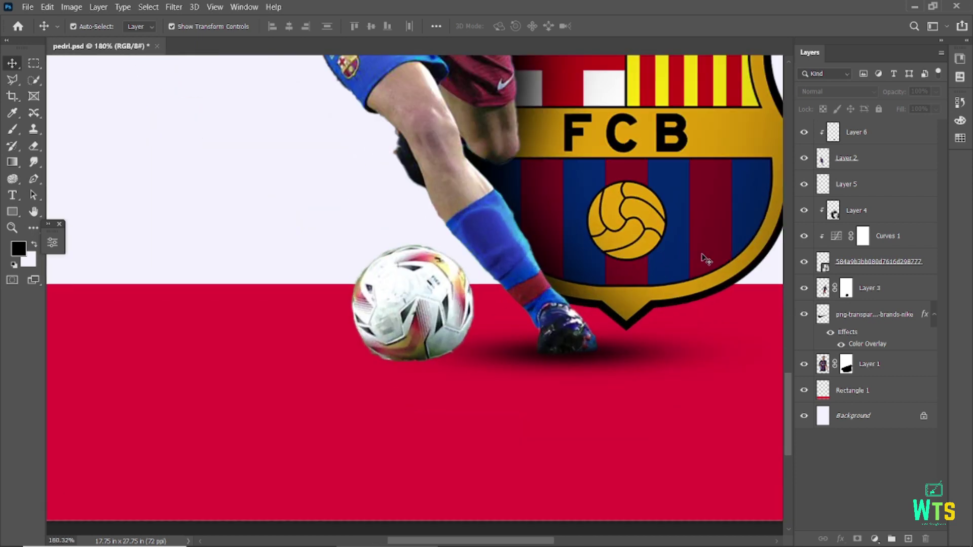
pyautogui.click(363, 323)
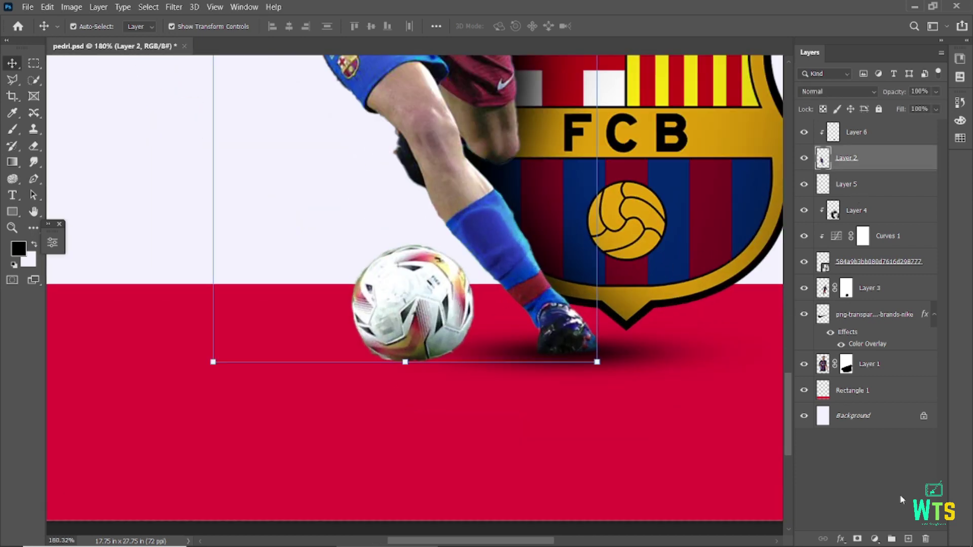
pyautogui.click(854, 186)
pyautogui.hotkey('ctrl', 'shift', 'alt', 'n')
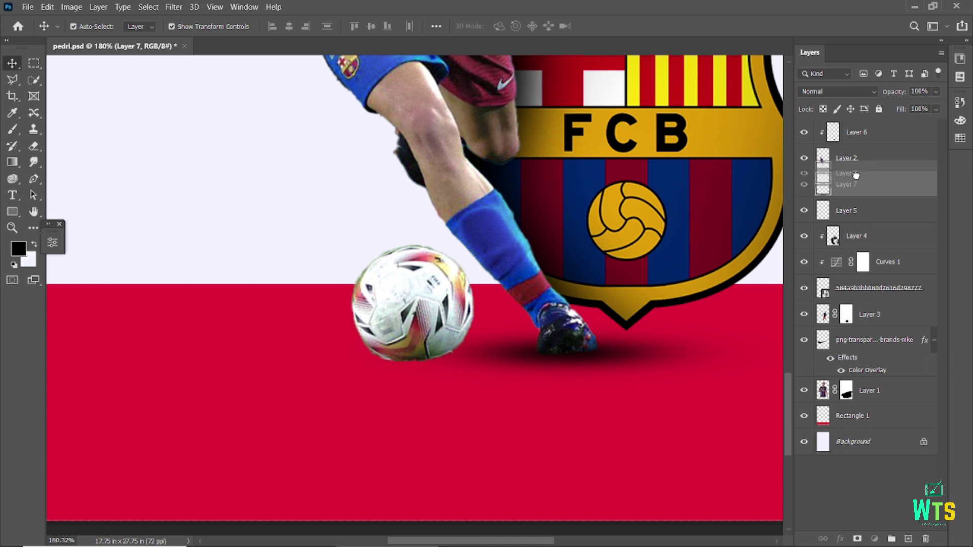
# Paint a black dab on Layer 7 and squash it into a thin strip under the ball
pyautogui.click(21, 130)
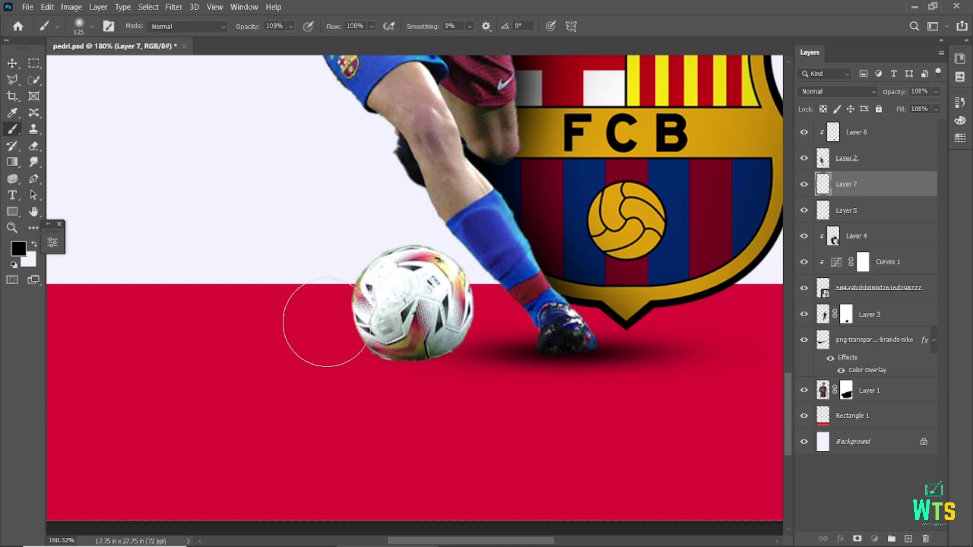
pyautogui.click(266, 331)
pyautogui.hotkey('ctrl', 't')
pyautogui.moveTo(272, 185)
pyautogui.mouseDown()
pyautogui.moveTo(273, 466)
pyautogui.moveTo(390, 387)
pyautogui.moveTo(397, 367)
pyautogui.mouseUp()
pyautogui.click(628, 26)
pyautogui.press('v')
pyautogui.click(628, 26)
pyautogui.keyDown('alt'); pyautogui.scroll(-5, 424, 354); pyautogui.keyUp('alt')
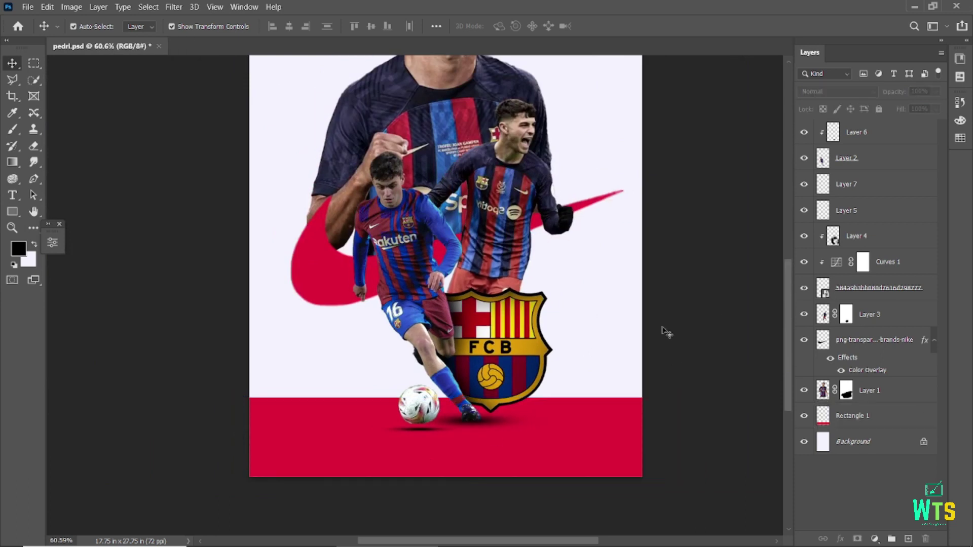
pyautogui.keyDown('alt'); pyautogui.scroll(5, 432, 444); pyautogui.keyUp('alt')
# Soften the Layer 7 ball shadow with a 5.8 px Gaussian Blur
pyautogui.click(404, 418)
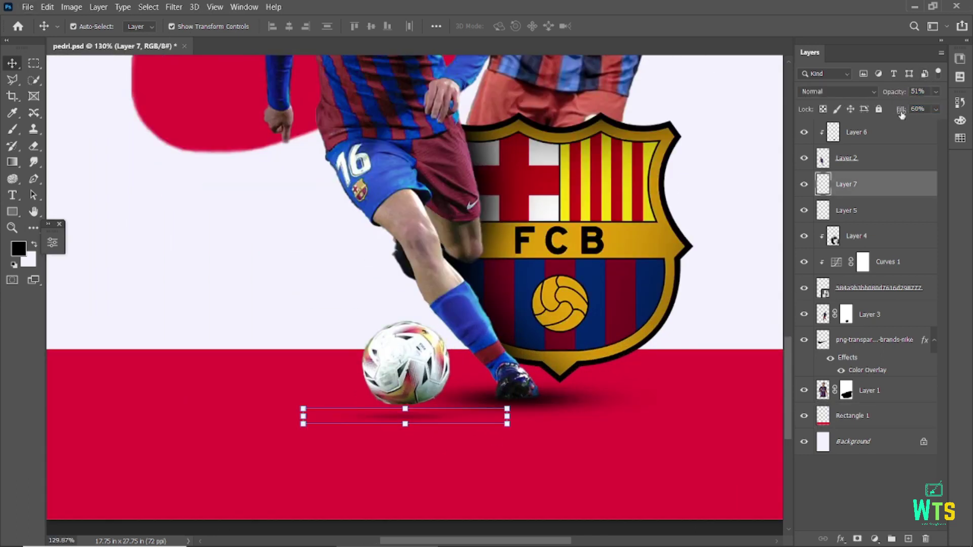
pyautogui.click(726, 334)
pyautogui.keyDown('alt'); pyautogui.scroll(-4, 507, 405); pyautogui.keyUp('alt')
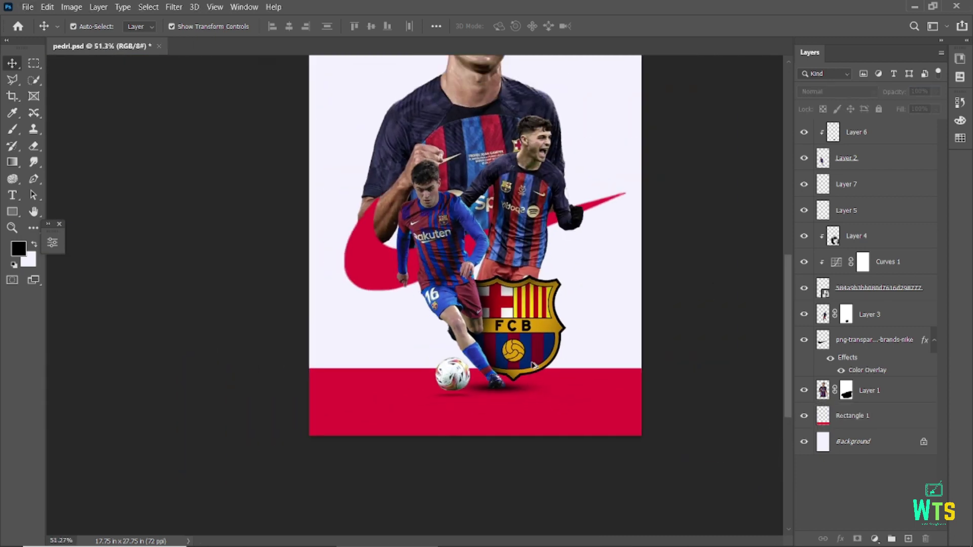
pyautogui.keyDown('alt'); pyautogui.scroll(4, 402, 490); pyautogui.keyUp('alt')
pyautogui.click(375, 467)
pyautogui.click(174, 7)
pyautogui.click(370, 223)
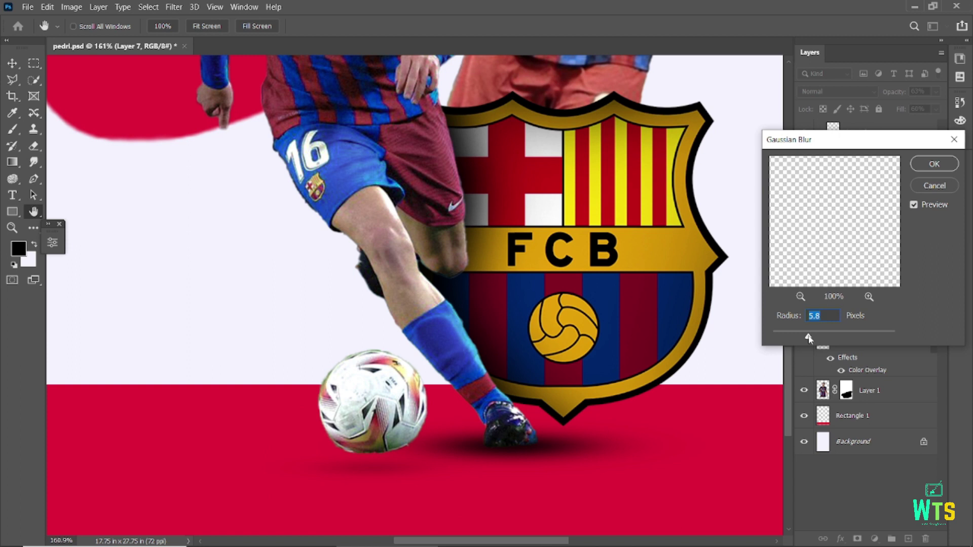
pyautogui.click(934, 163)
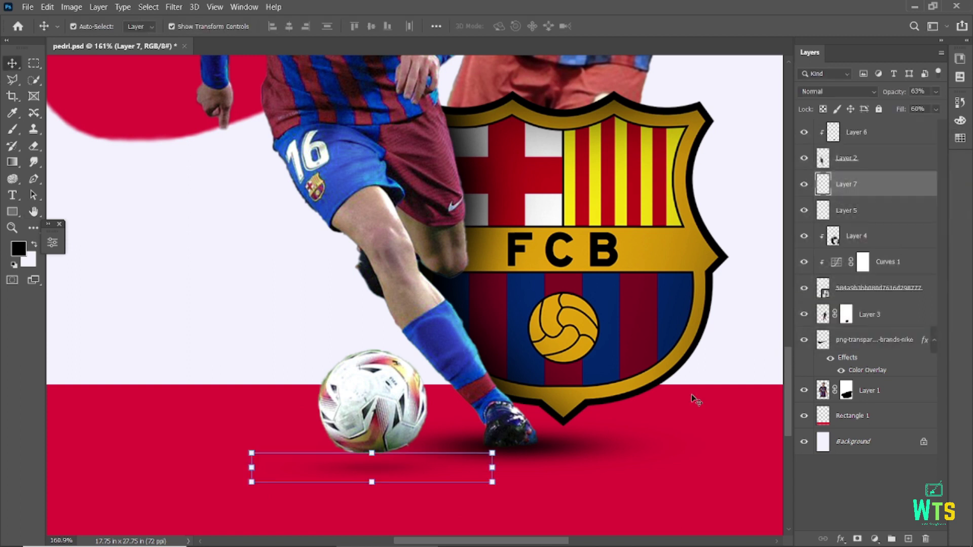
# Move the FCB crest up slightly
pyautogui.press('v')
pyautogui.click(691, 395)
pyautogui.keyDown('alt'); pyautogui.scroll(-3, 691, 394); pyautogui.keyUp('alt')
pyautogui.click(568, 411)
pyautogui.keyDown('alt'); pyautogui.scroll(-1, 513, 461); pyautogui.keyUp('alt')
pyautogui.keyDown('alt'); pyautogui.scroll(2, 513, 461); pyautogui.keyUp('alt')
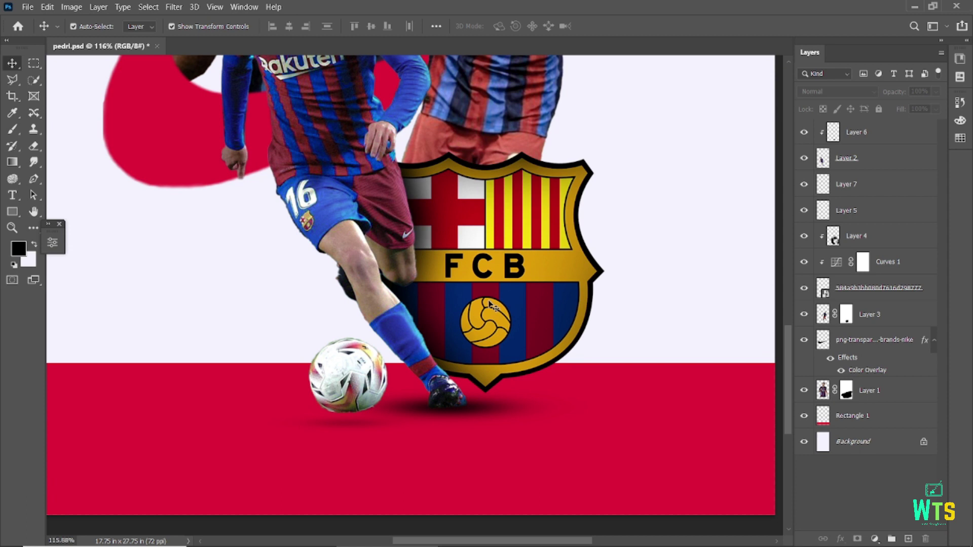
pyautogui.moveTo(489, 304); pyautogui.dragTo(489, 290)
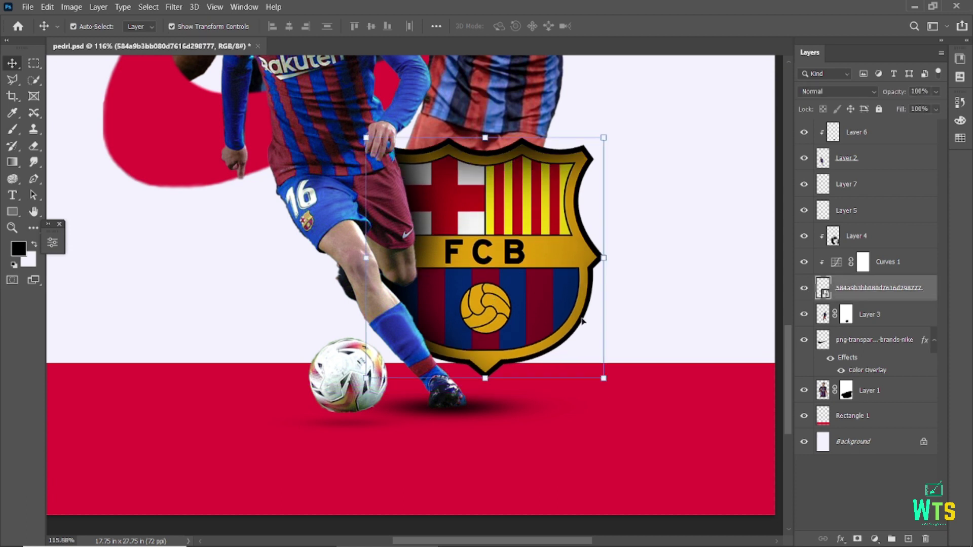
# Create Layer 8 below the crest and dab a 500 px soft brush shadow on it
pyautogui.click(908, 539)
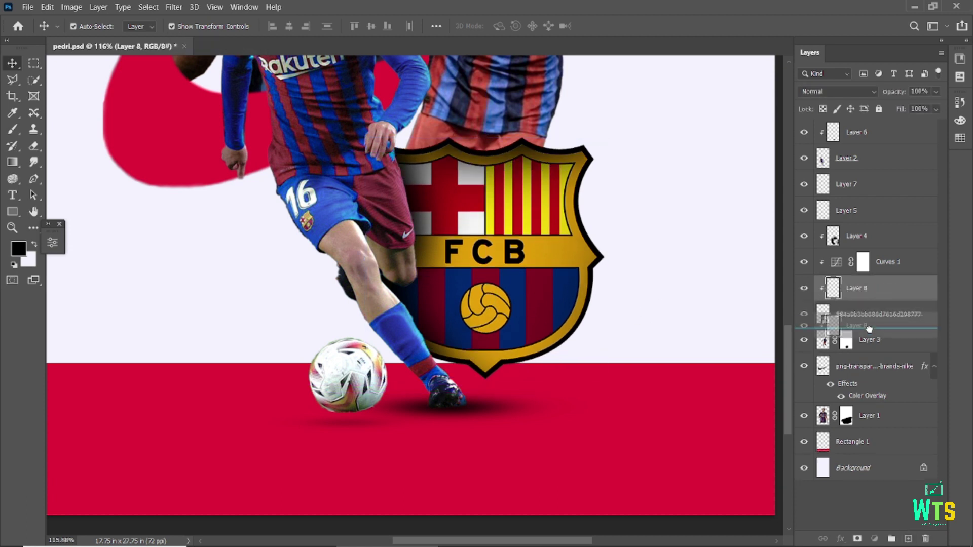
pyautogui.moveTo(862, 288); pyautogui.dragTo(861, 327)
pyautogui.press('b')
pyautogui.press(']')
pyautogui.press(']')
pyautogui.press(']')
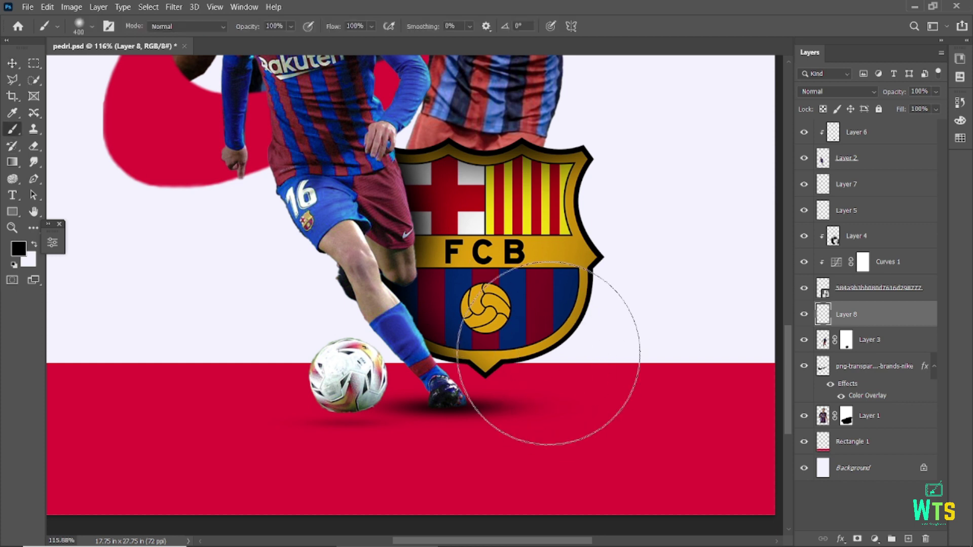
pyautogui.click(565, 251)
# Squash the painted blob into a thin band and position it under the crest's tip
pyautogui.hotkey('ctrl', 't')
pyautogui.scroll(-3, 323, 239)
pyautogui.moveTo(490, 71); pyautogui.dragTo(519, 427)
pyautogui.press('Return')
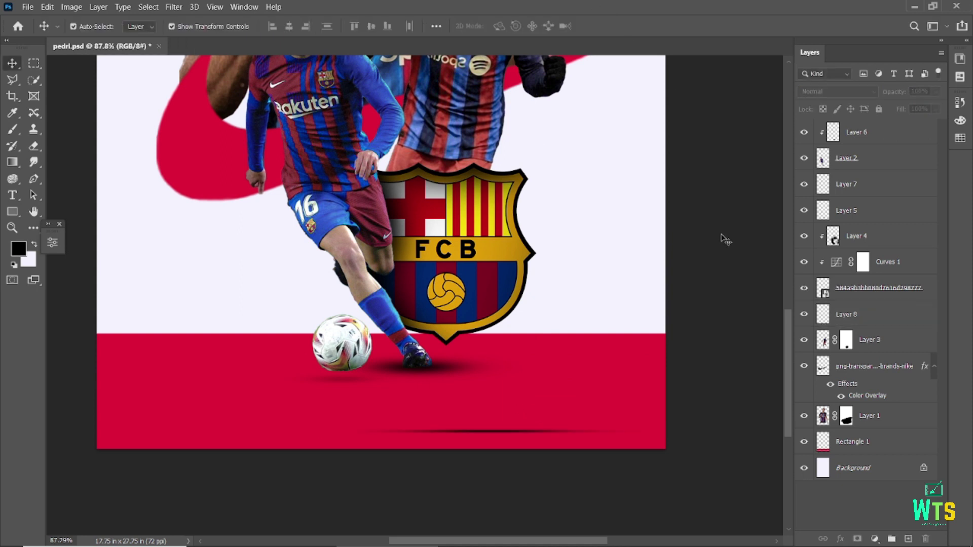
pyautogui.scroll(3, 482, 424)
pyautogui.moveTo(481, 424); pyautogui.dragTo(436, 295)
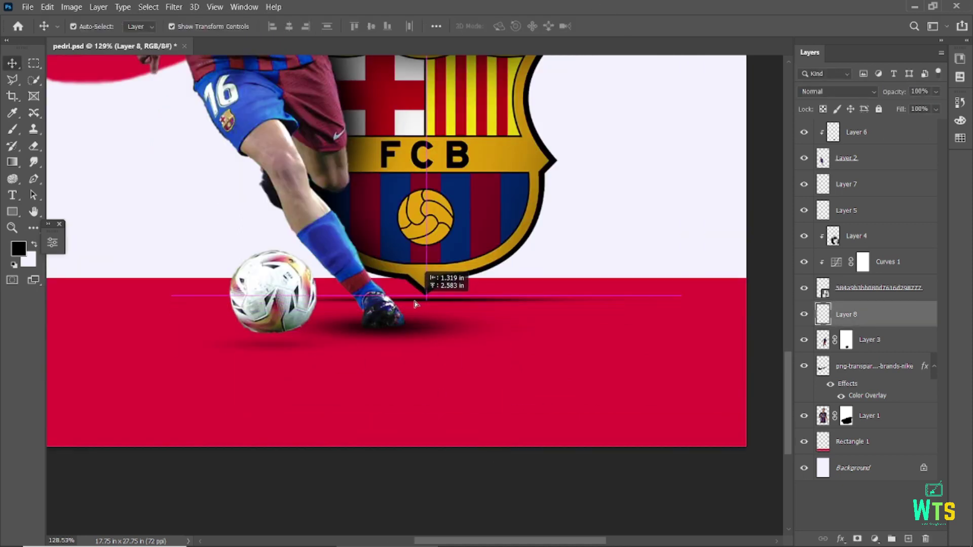
pyautogui.scroll(5, 441, 291)
pyautogui.click(441, 290)
pyautogui.scroll(5, 441, 291)
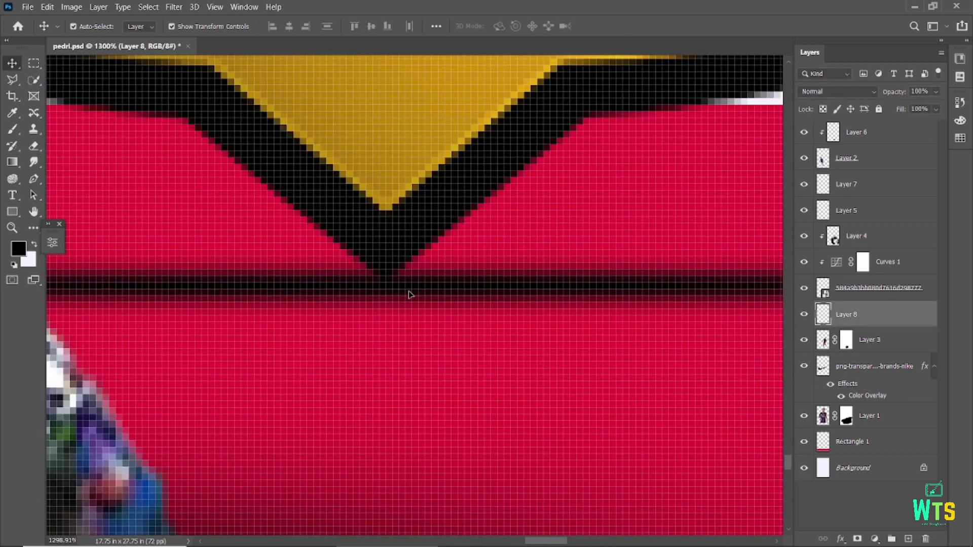
pyautogui.press('Up')
pyautogui.press('Up')
pyautogui.scroll(-10, 441, 424)
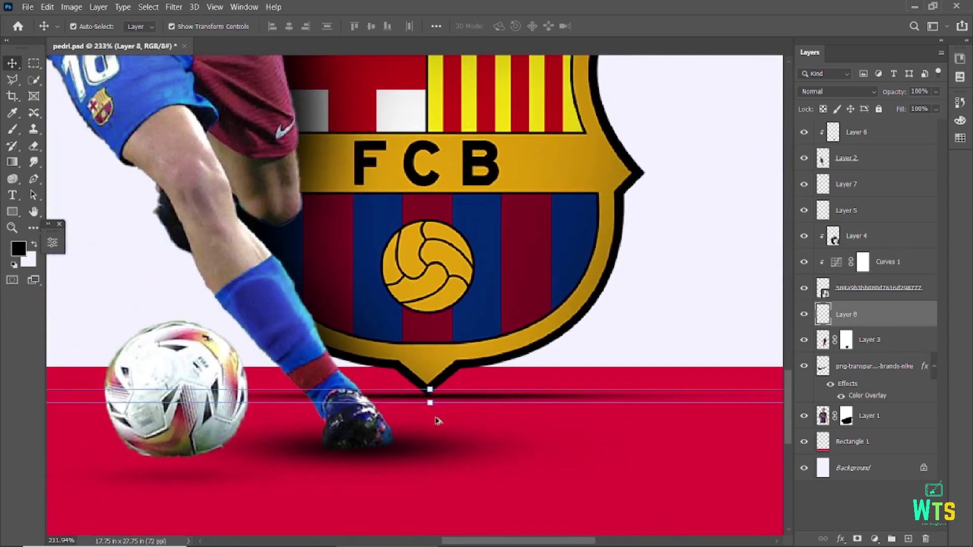
pyautogui.click(441, 418)
# Stretch the Layer 8 shadow band slightly taller with Free Transform
pyautogui.scroll(4, 469, 406)
pyautogui.click(402, 397)
pyautogui.hotkey('ctrl', 't')
pyautogui.moveTo(405, 390)
pyautogui.mouseDown()
pyautogui.moveTo(409, 371)
pyautogui.moveTo(437, 402)
pyautogui.mouseUp()
pyautogui.click(628, 27)
# Set the crest shadow layer to 58% opacity and 81% fill
pyautogui.click(402, 411)
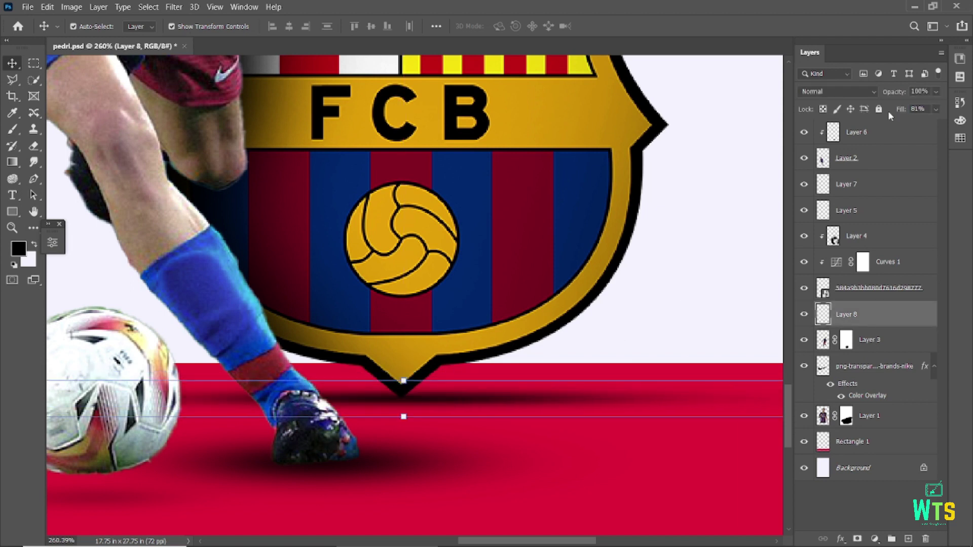
pyautogui.moveTo(900, 93); pyautogui.dragTo(734, 265)
pyautogui.scroll(-3, 474, 397)
pyautogui.scroll(-2, 473, 397)
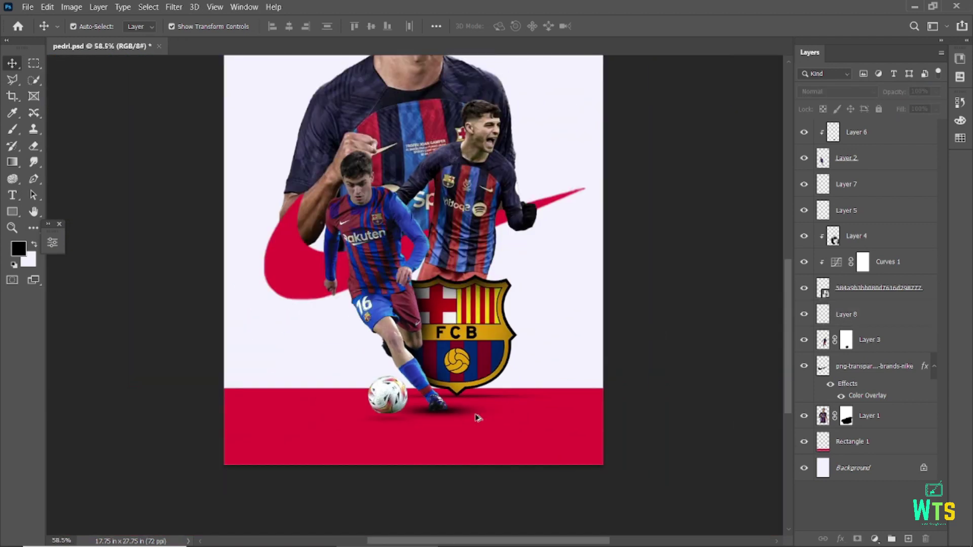
pyautogui.scroll(1, 473, 389)
pyautogui.click(475, 389)
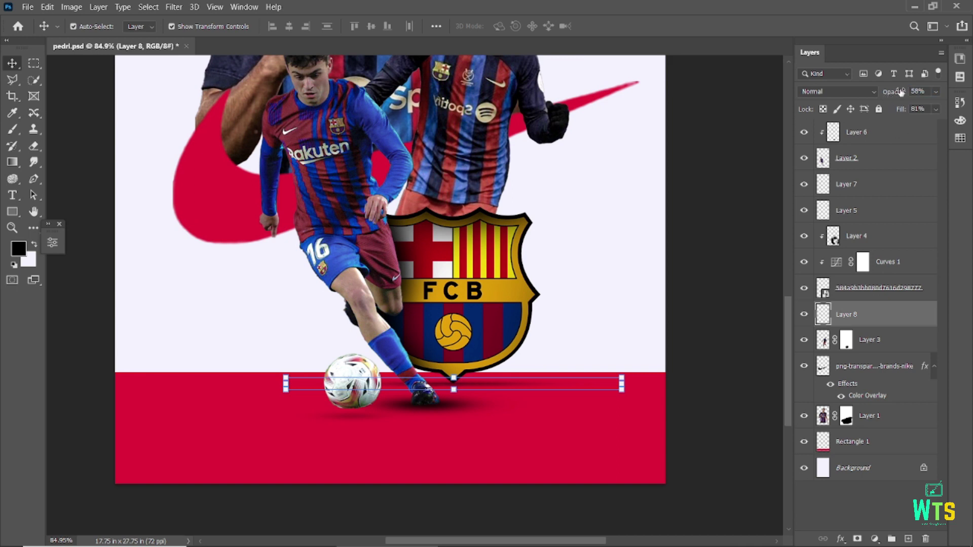
pyautogui.click(772, 221)
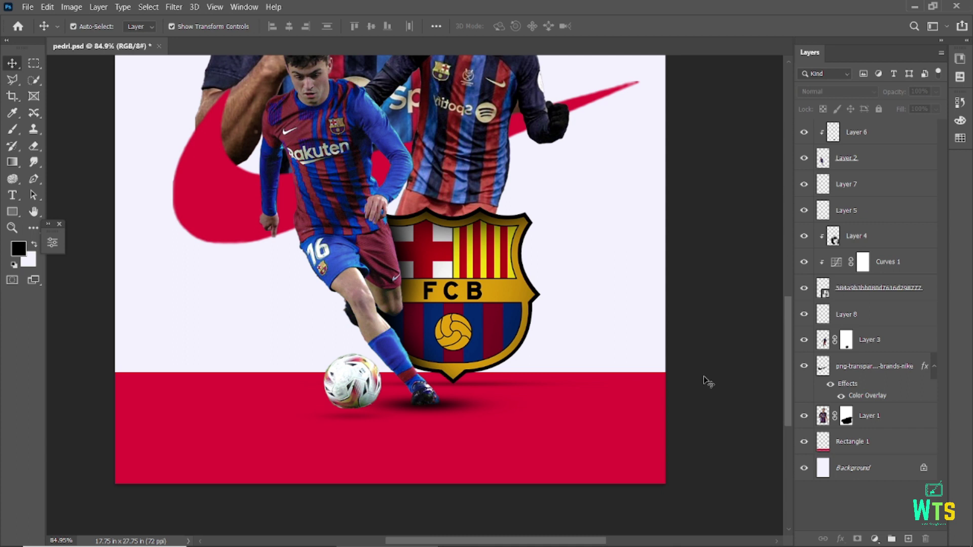
pyautogui.click(359, 397)
# Navigate the canvas and select the Layer 3 player layer
pyautogui.click(862, 133)
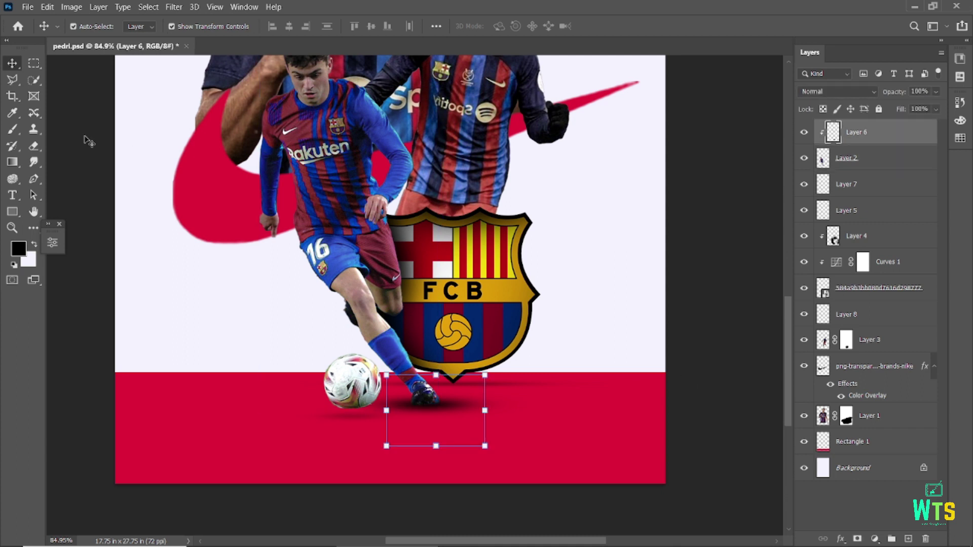
pyautogui.press('b')
pyautogui.scroll(3, 328, 449)
pyautogui.scroll(2, 328, 449)
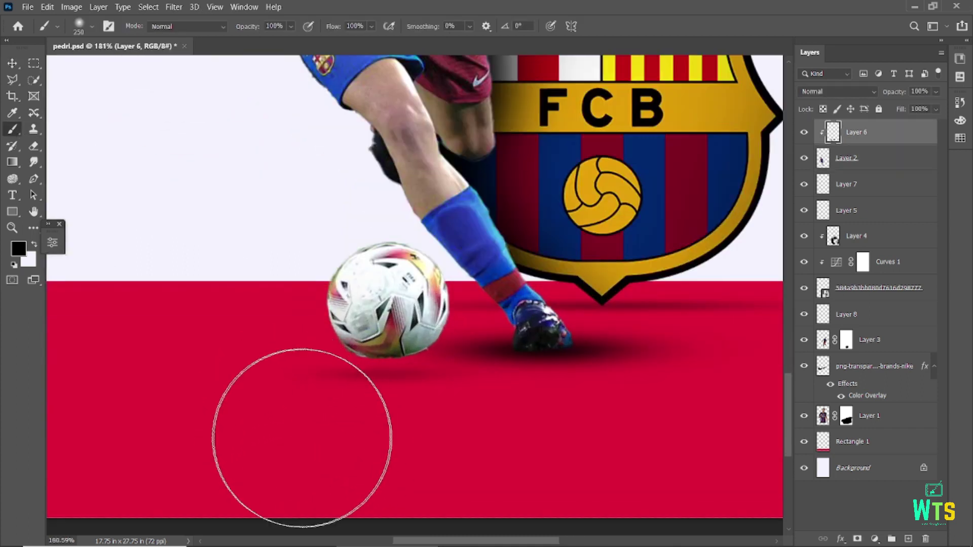
pyautogui.press('v')
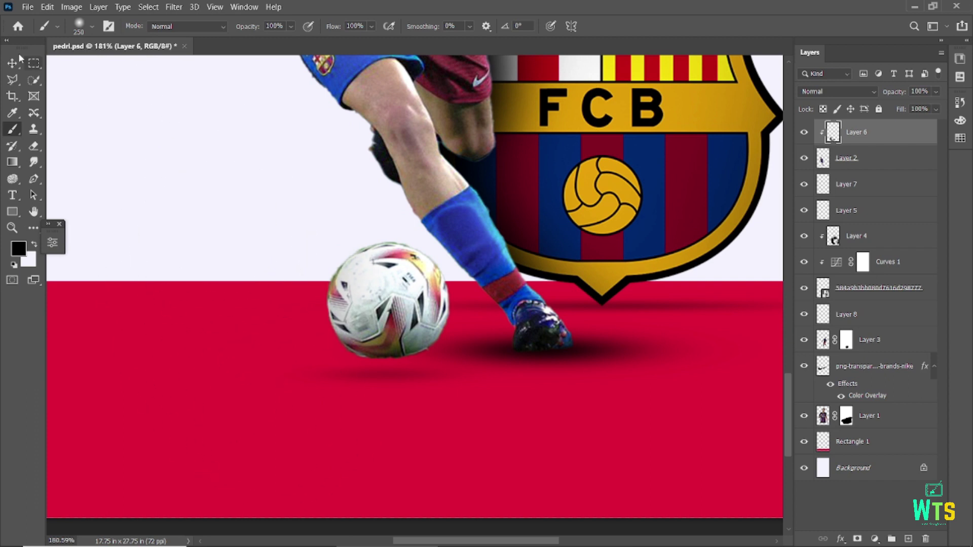
pyautogui.scroll(-3, 163, 359)
pyautogui.click(284, 393)
pyautogui.scroll(-1, 340, 344)
pyautogui.scroll(-1, 338, 344)
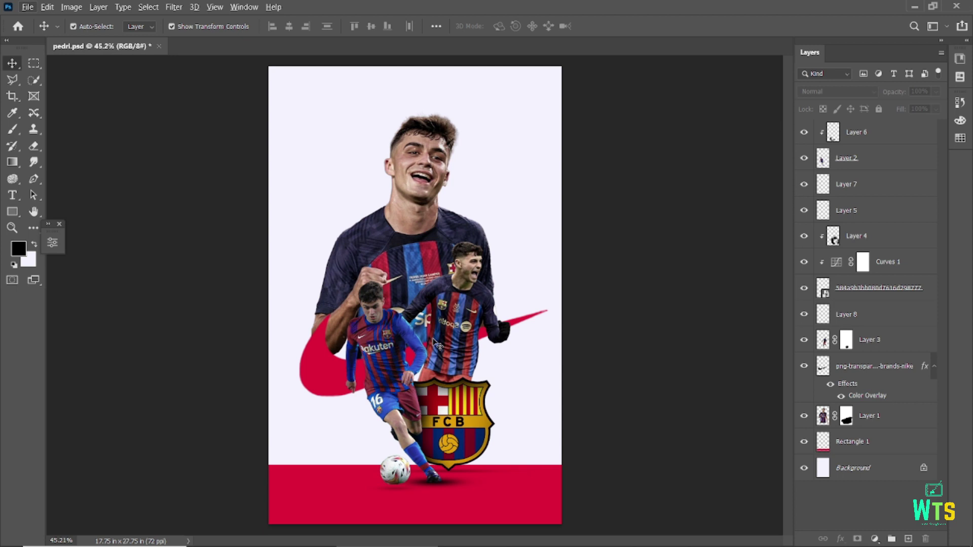
pyautogui.scroll(4, 436, 344)
pyautogui.scroll(1, 462, 286)
pyautogui.click(462, 284)
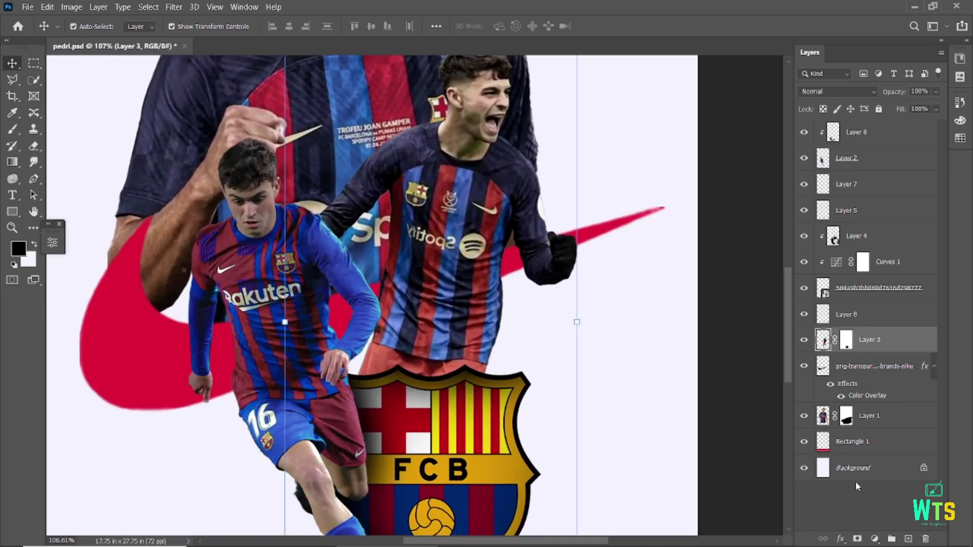
# Add Layer 9 clipped to Layer 3 and paint a soft dark shadow under the shirt
pyautogui.click(908, 540)
pyautogui.hotkey('ctrl', 'alt', 'g')
pyautogui.press('b')
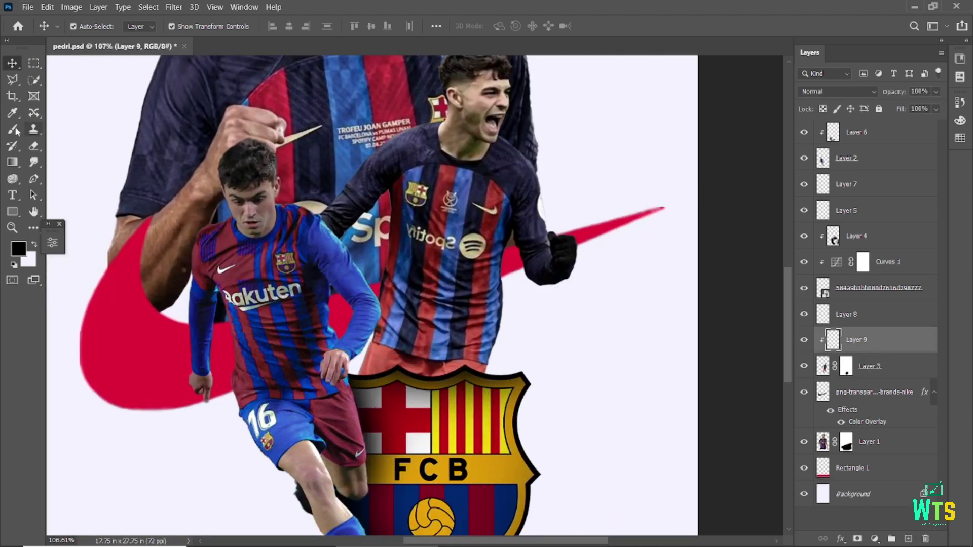
pyautogui.moveTo(410, 470); pyautogui.dragTo(421, 365)
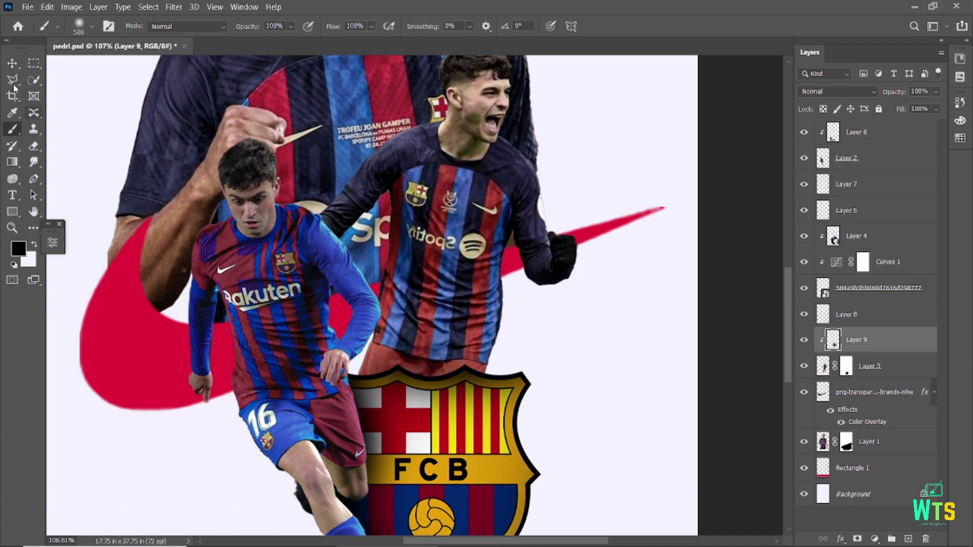
pyautogui.press('v')
pyautogui.scroll(-2, 426, 361)
pyautogui.scroll(-1, 426, 361)
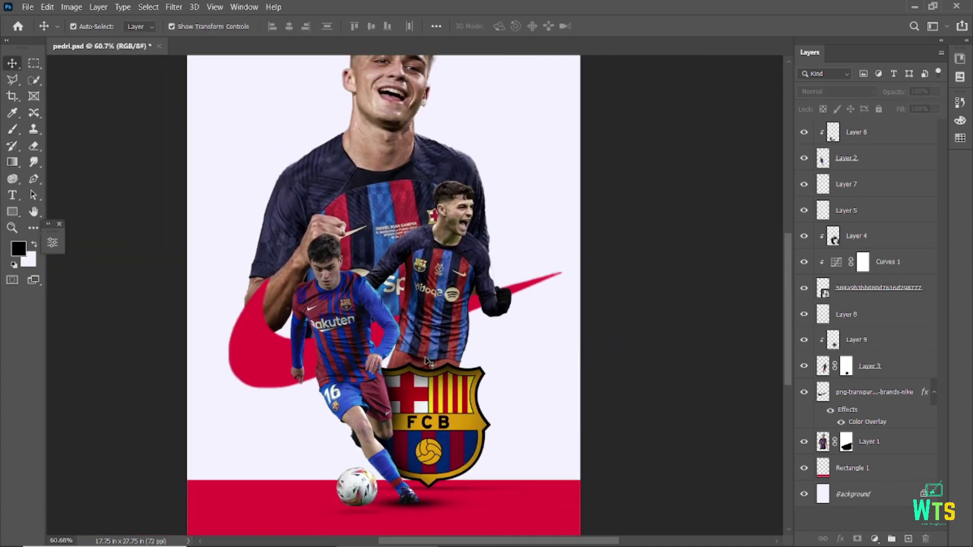
pyautogui.scroll(-1, 425, 361)
pyautogui.click(312, 477)
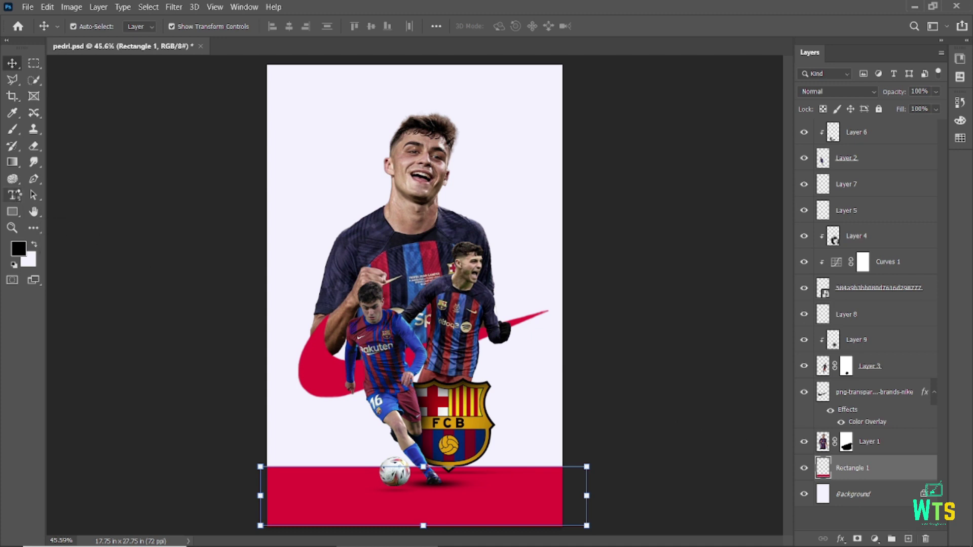
# Type PEDRI near the top in Acumin Variable Concept, red sampled from the swoosh
pyautogui.click(12, 195)
pyautogui.click(183, 26)
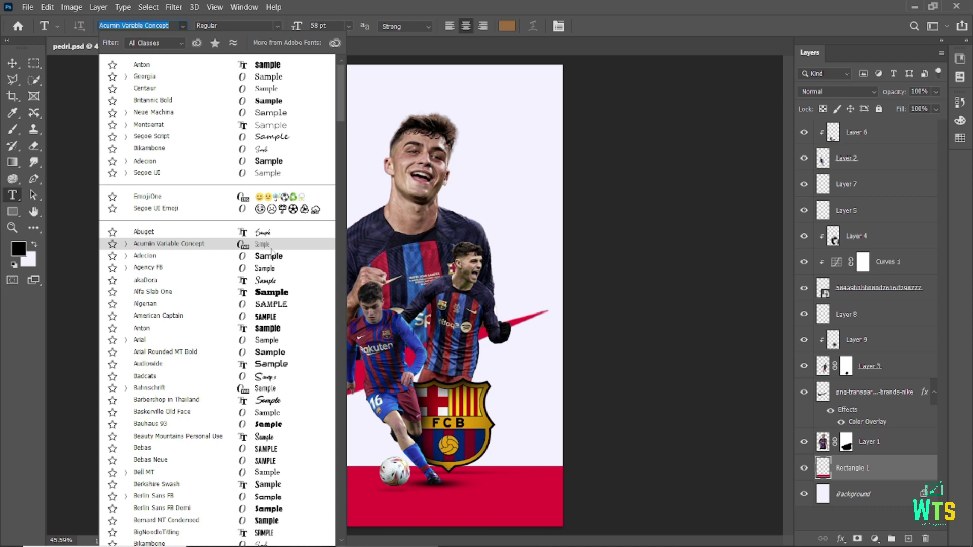
pyautogui.click(271, 249)
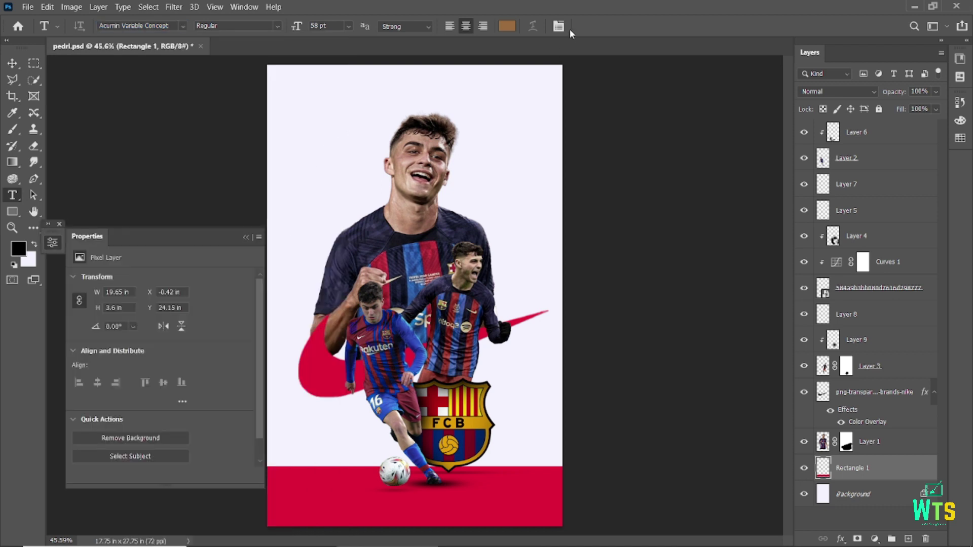
pyautogui.click(507, 26)
pyautogui.click(327, 361)
pyautogui.click(903, 313)
pyautogui.click(351, 121)
pyautogui.moveTo(297, 31); pyautogui.dragTo(332, 42)
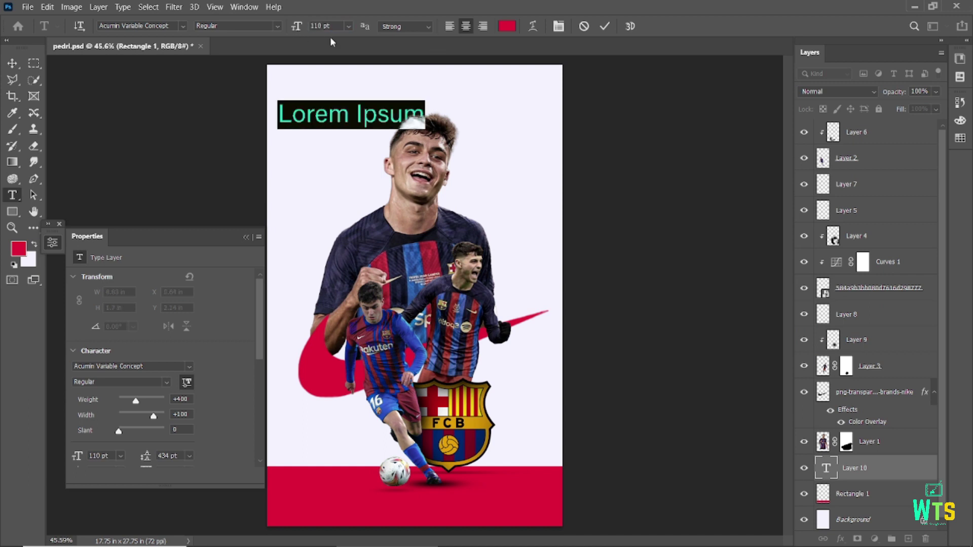
pyautogui.write('PEDRI')
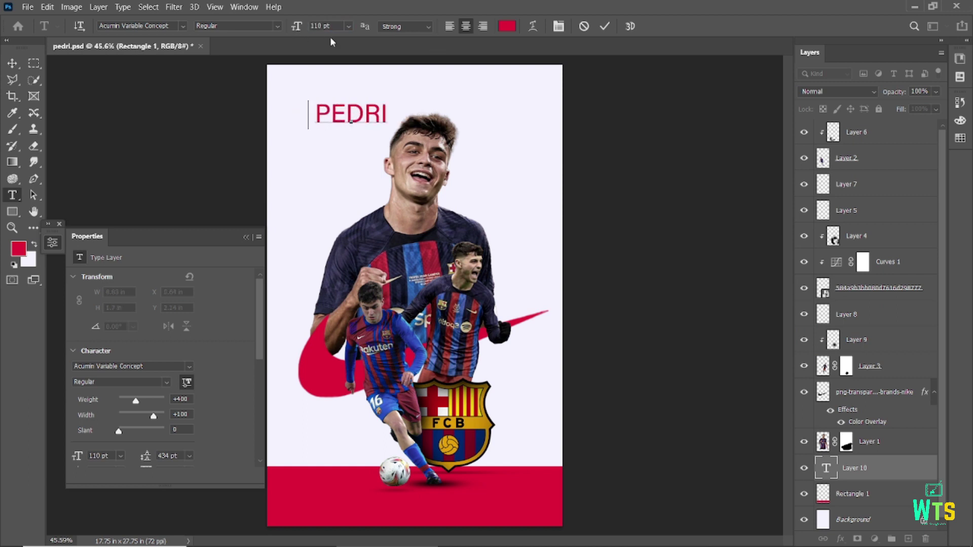
pyautogui.click(606, 26)
# Move PEDRI right, switch it to Bebas Neue, and centre it horizontally
pyautogui.press('v')
pyautogui.moveTo(351, 114); pyautogui.dragTo(489, 99)
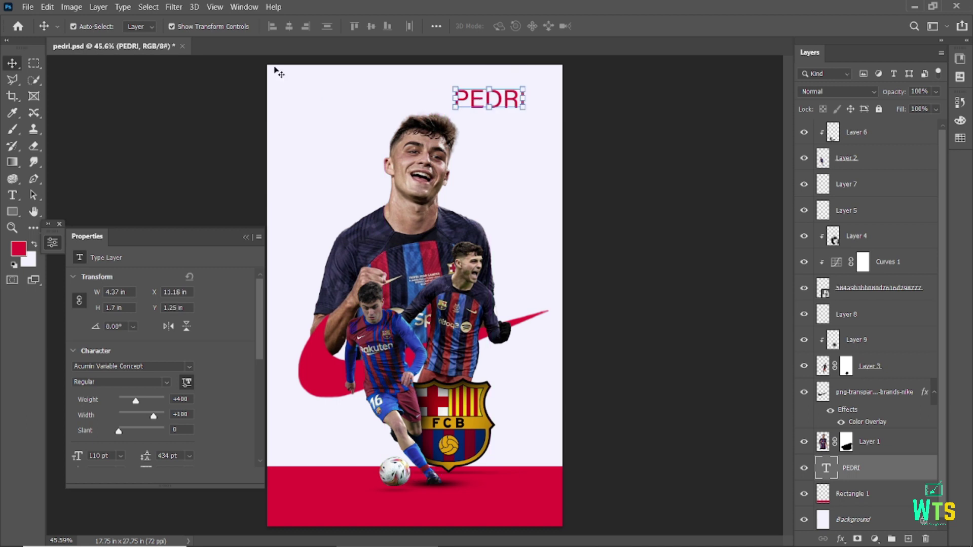
pyautogui.doubleClick(495, 99)
pyautogui.click(182, 25)
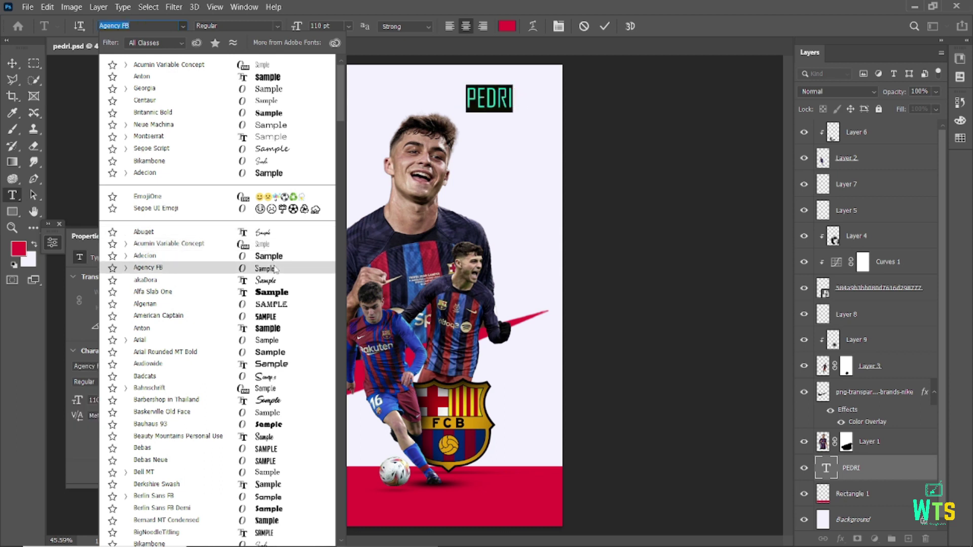
pyautogui.click(128, 268)
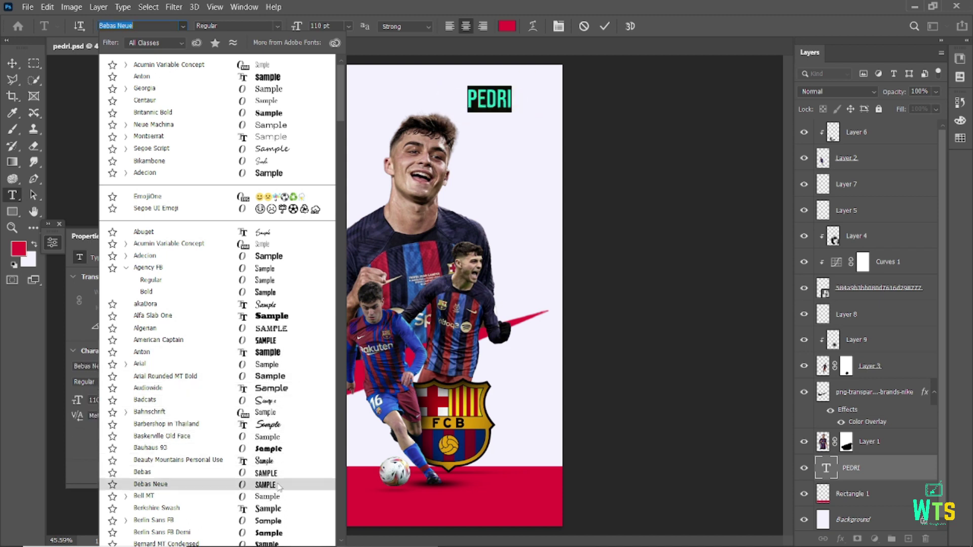
pyautogui.click(278, 485)
pyautogui.click(604, 26)
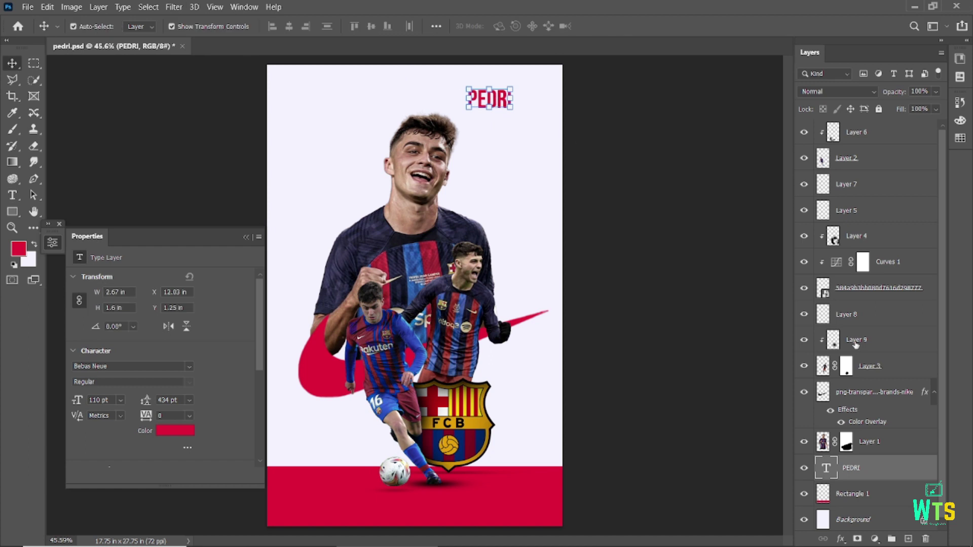
pyautogui.hotkey('ctrl', 'a')
pyautogui.click(289, 26)
pyautogui.hotkey('ctrl', 'd')
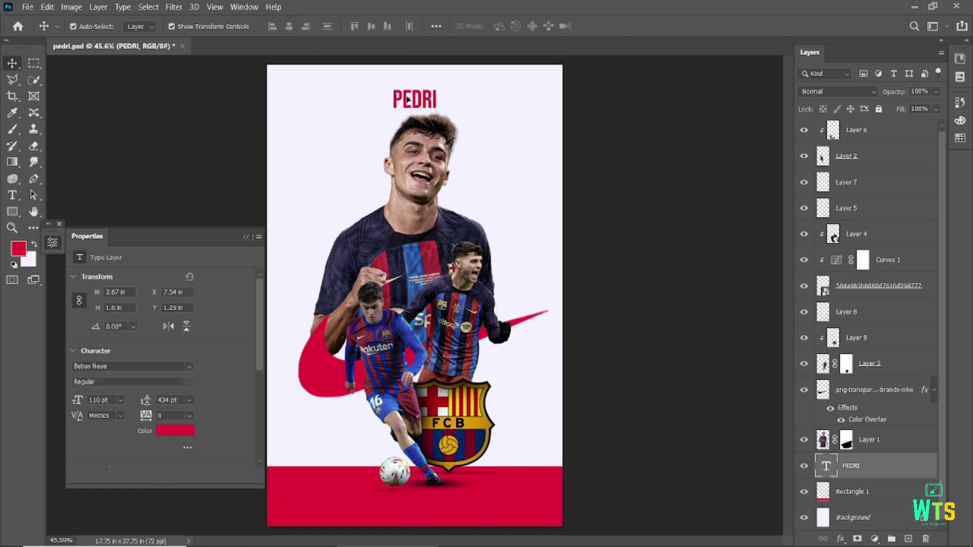
# Change PEDRI to DELIRIUM NCV at 545 pt and move it down into view
pyautogui.doubleClick(408, 99)
pyautogui.moveTo(297, 26)
pyautogui.mouseDown()
pyautogui.moveTo(581, 40)
pyautogui.moveTo(166, 33)
pyautogui.mouseUp()
pyautogui.write('DELI')
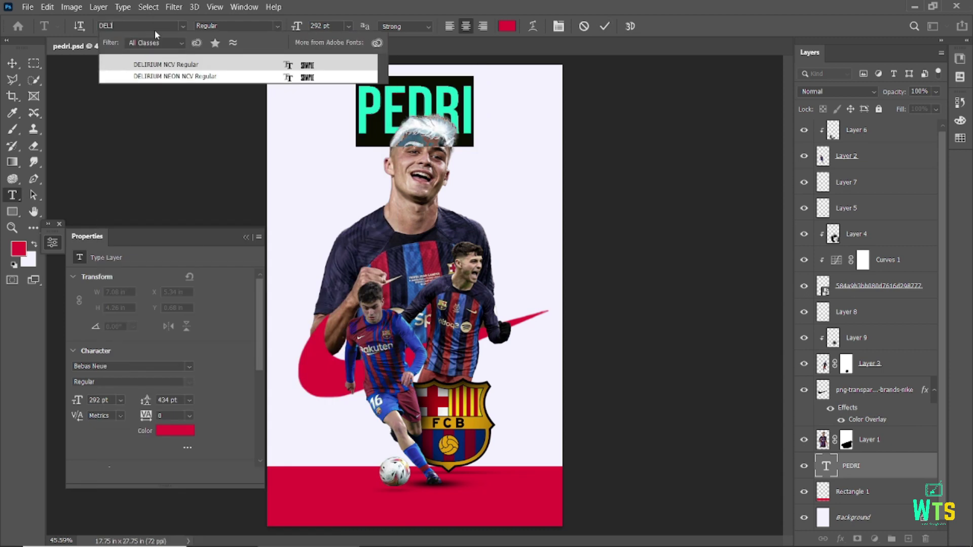
pyautogui.press('Return')
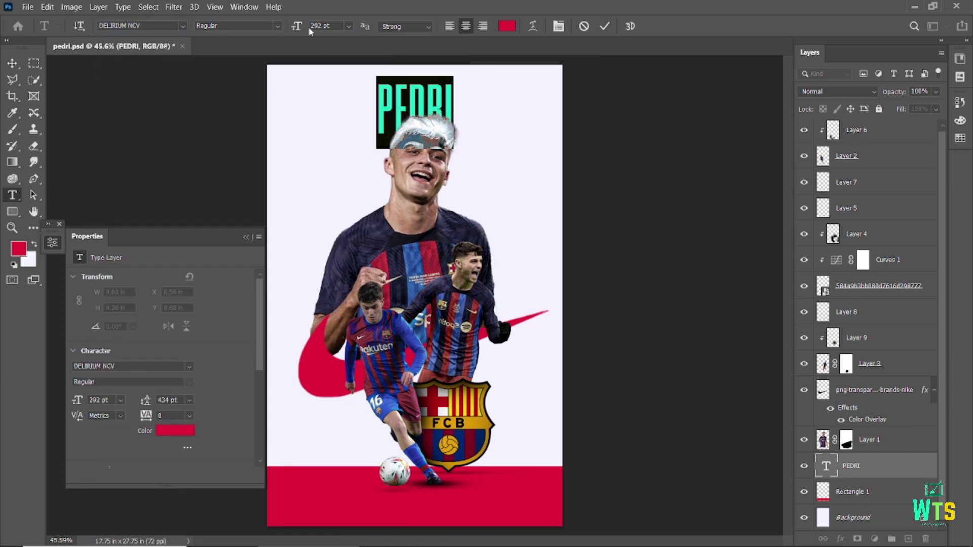
pyautogui.moveTo(311, 31); pyautogui.dragTo(375, 30)
pyautogui.click(605, 25)
pyautogui.press('v')
pyautogui.moveTo(460, 95); pyautogui.dragTo(458, 117)
# Enlarge PEDRI to 764 pt and move it down to the poster's top
pyautogui.doubleClick(458, 116)
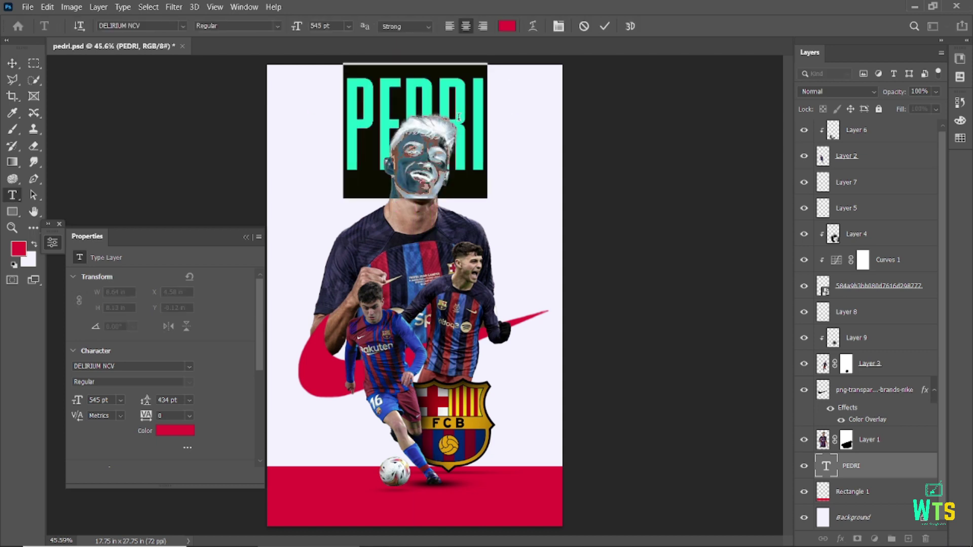
pyautogui.moveTo(296, 26); pyautogui.dragTo(589, 35)
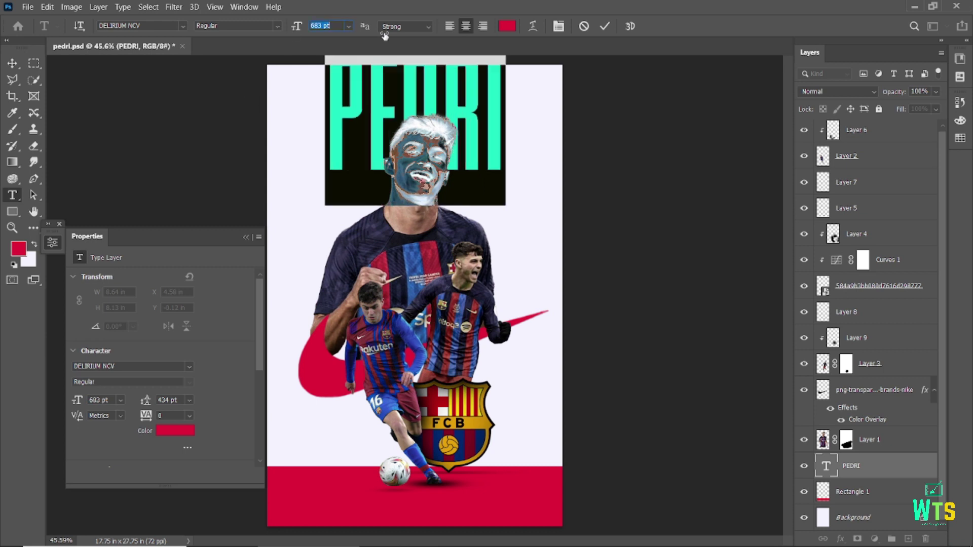
pyautogui.click(604, 26)
pyautogui.press('v')
pyautogui.moveTo(470, 117); pyautogui.dragTo(479, 153)
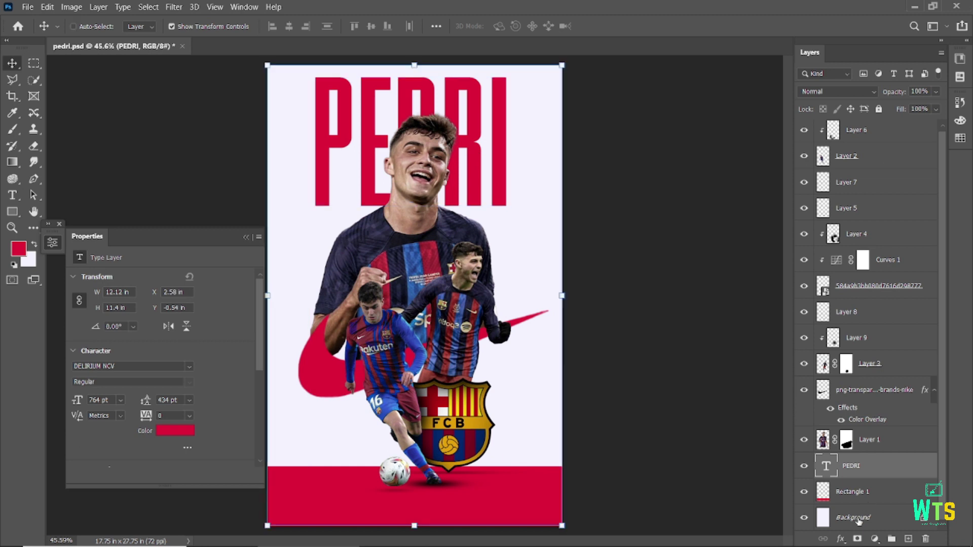
# Duplicate the PEDRI layer, hide the original and select the copy
pyautogui.click(707, 211)
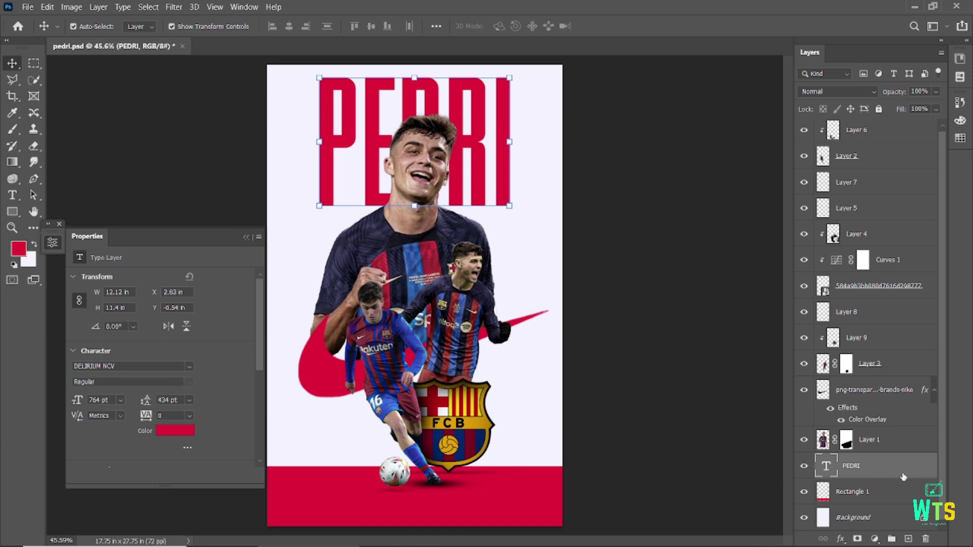
pyautogui.hotkey('ctrl', 'j')
pyautogui.hotkey('ctrl', '[')
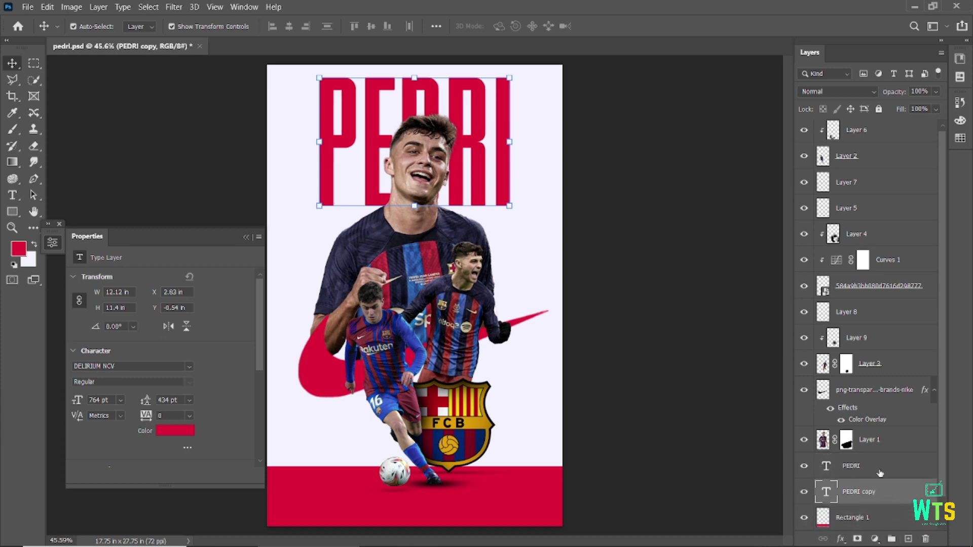
pyautogui.click(879, 473)
pyautogui.click(868, 494)
pyautogui.click(806, 466)
# Rasterize the PEDRI copy and delete the top half of its letters
pyautogui.click(11, 212)
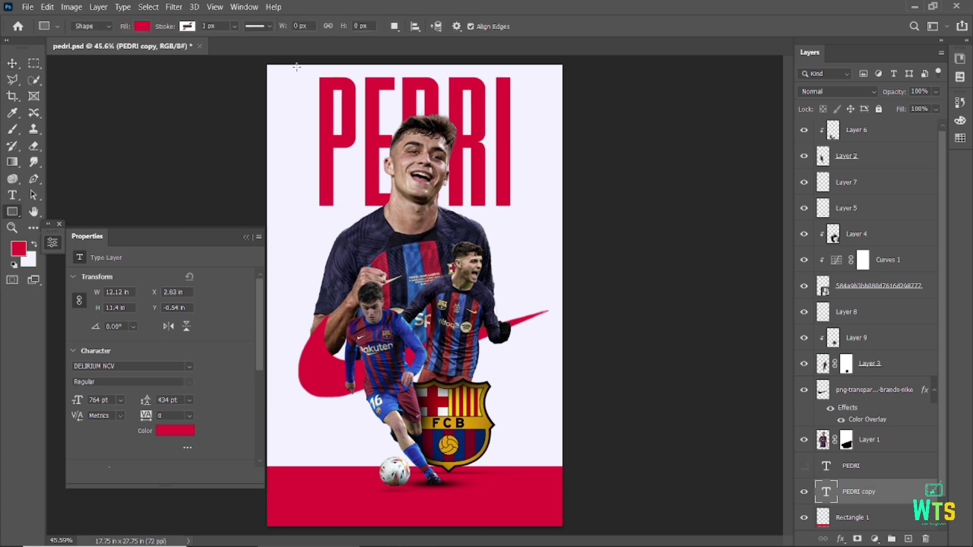
pyautogui.moveTo(127, 55); pyautogui.dragTo(467, 145)
pyautogui.hotkey('ctrl', 'z')
pyautogui.click(33, 63)
pyautogui.moveTo(309, 74); pyautogui.dragTo(520, 154)
pyautogui.rightClick(906, 494)
pyautogui.click(845, 162)
pyautogui.rightClick(862, 494)
pyautogui.click(771, 236)
pyautogui.press('v')
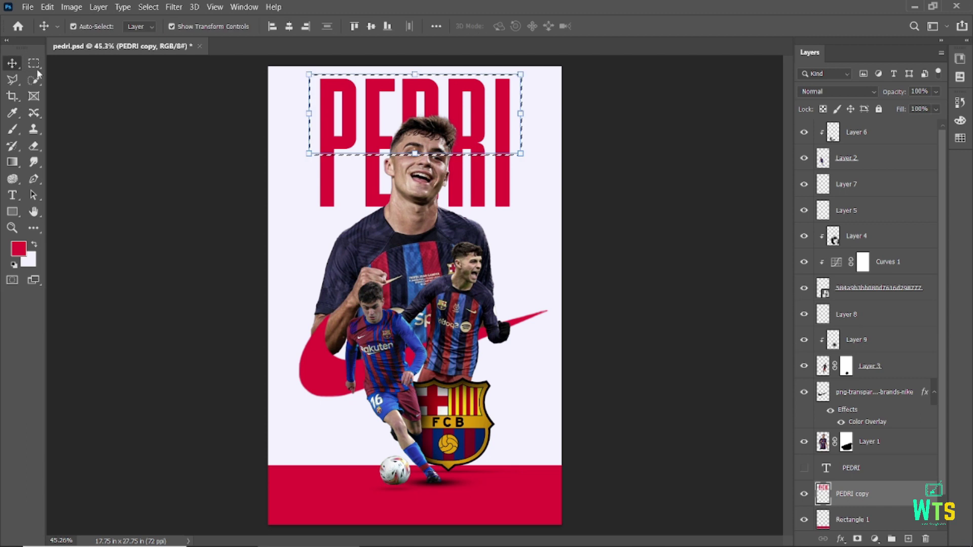
pyautogui.press('Delete')
pyautogui.hotkey('ctrl', 'd')
# Show the original PEDRI again and stretch the copy's lower letters downward
pyautogui.click(647, 224)
pyautogui.click(804, 468)
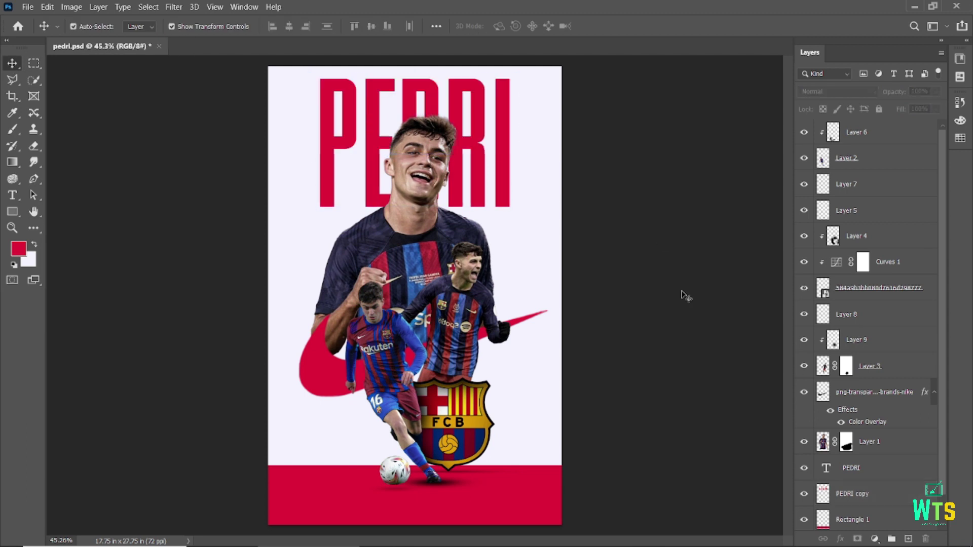
pyautogui.click(478, 191)
pyautogui.moveTo(414, 207); pyautogui.dragTo(414, 157)
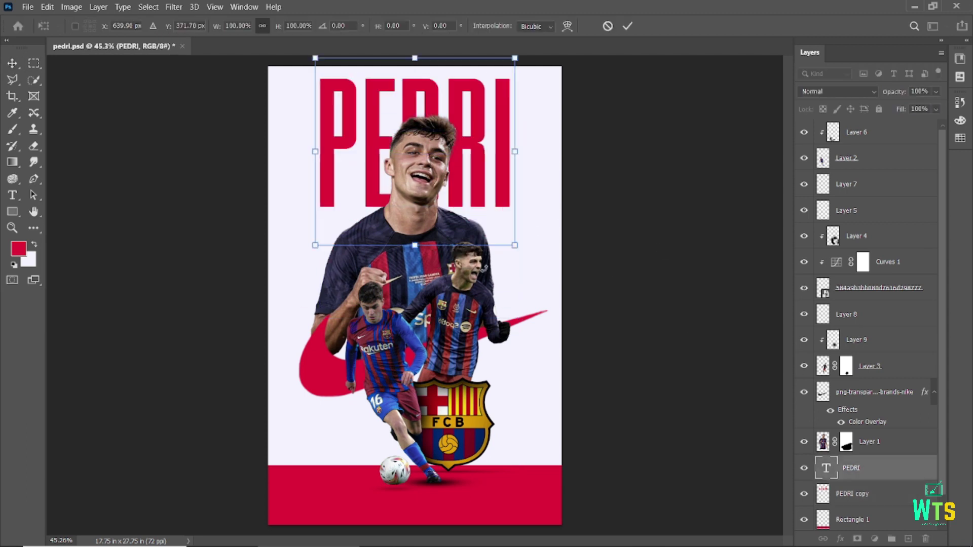
pyautogui.press('Escape')
pyautogui.click(856, 494)
pyautogui.moveTo(418, 209); pyautogui.dragTo(415, 261)
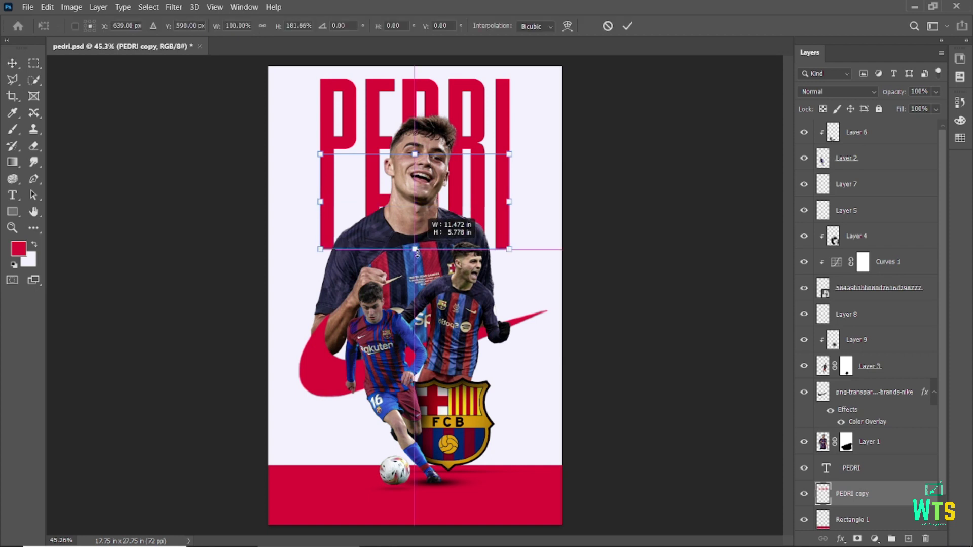
pyautogui.click(627, 27)
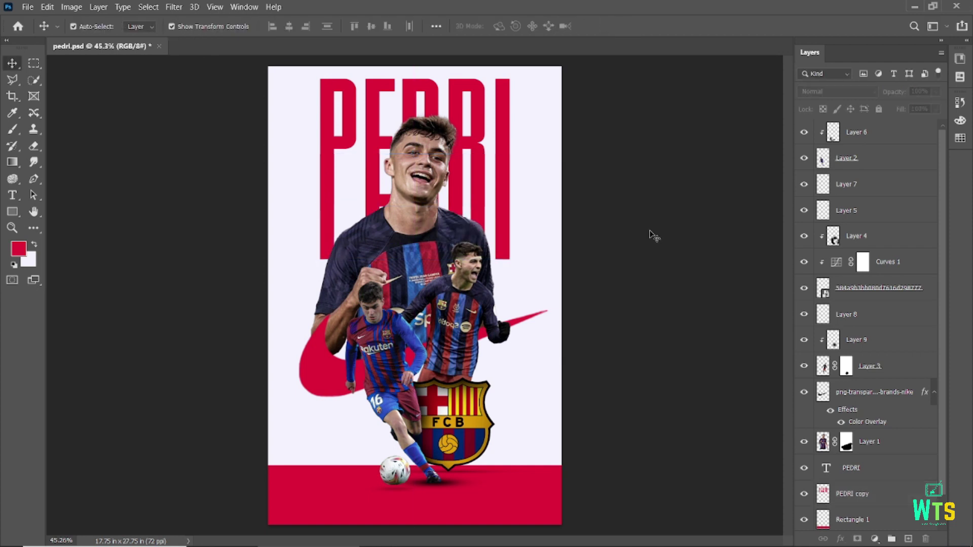
# Rasterize PEDRI and merge it with the stretched copy into one layer
pyautogui.scroll(5, 503, 141)
pyautogui.click(851, 468)
pyautogui.rightClick(857, 467)
pyautogui.click(857, 468)
pyautogui.rightClick(862, 468)
pyautogui.click(772, 238)
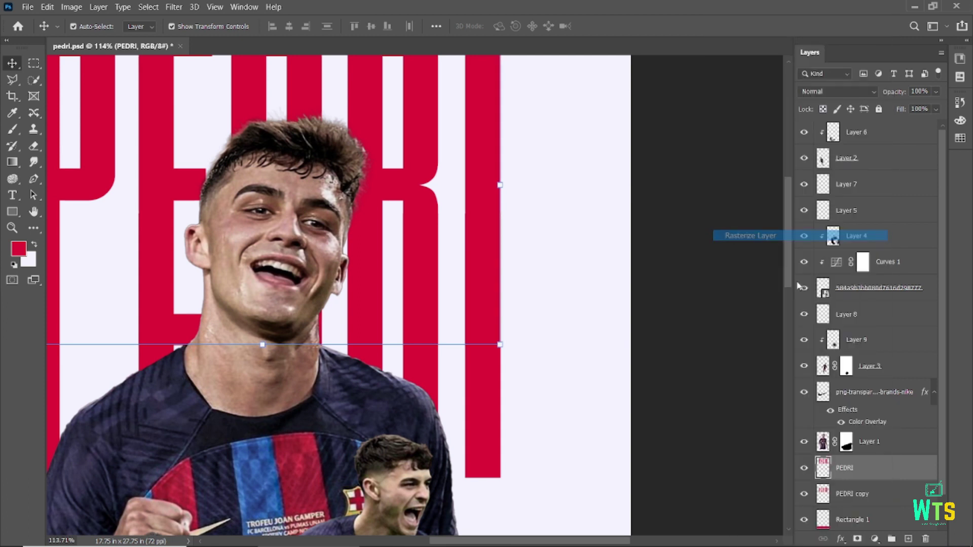
pyautogui.keyDown('ctrl'); pyautogui.click(872, 497); pyautogui.keyUp('ctrl')
pyautogui.rightClick(881, 462)
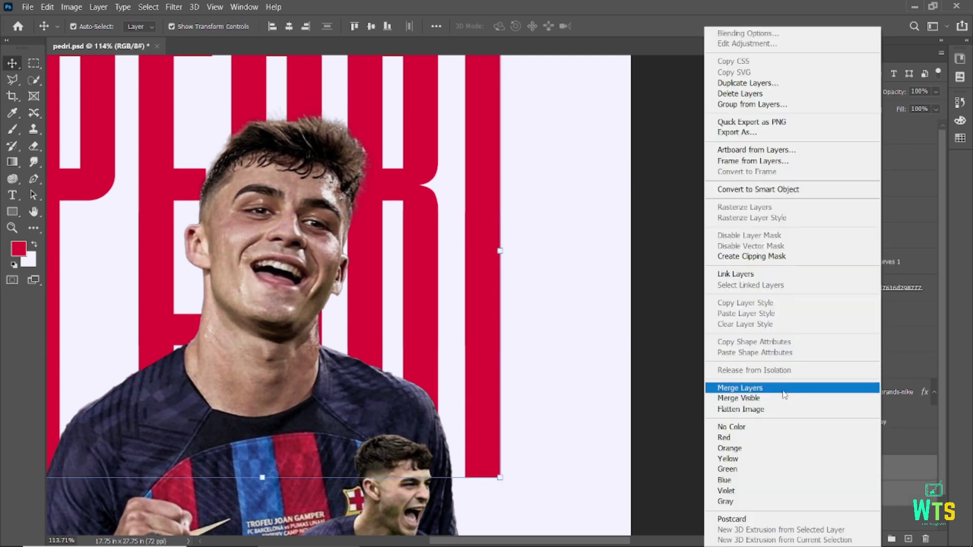
pyautogui.click(790, 388)
# Duplicate the merged PEDRI layer
pyautogui.scroll(-3, 495, 287)
pyautogui.scroll(4, 494, 286)
pyautogui.scroll(2, 445, 314)
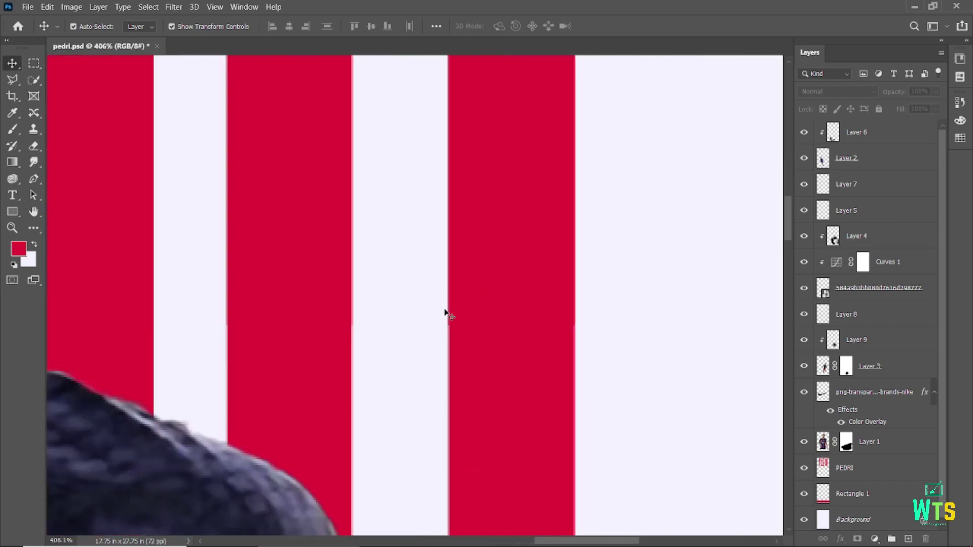
pyautogui.scroll(-5, 445, 314)
pyautogui.scroll(-2, 444, 314)
pyautogui.moveTo(844, 467); pyautogui.dragTo(907, 538)
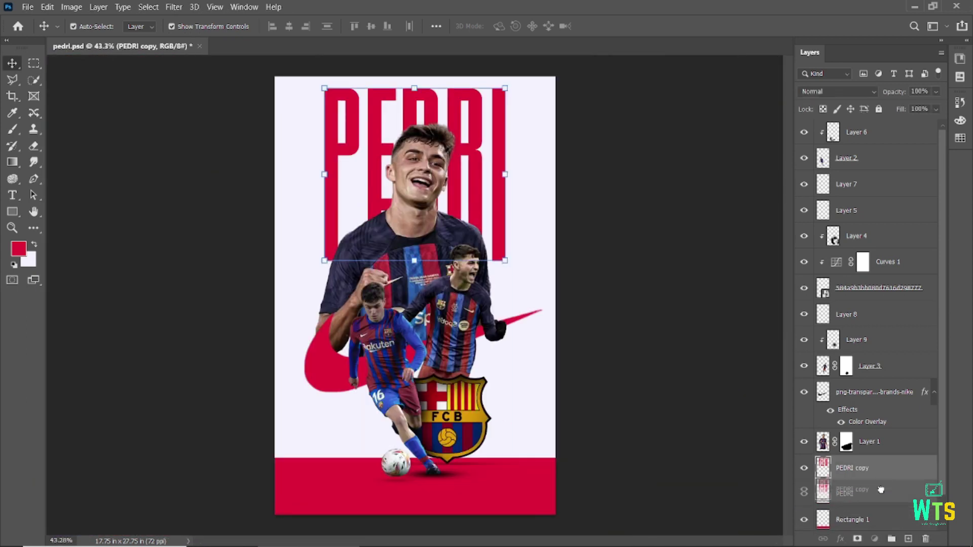
# Duplicate the merged PEDRI layer and move the copy down behind the players
pyautogui.moveTo(861, 468); pyautogui.dragTo(883, 507)
pyautogui.hotkey('ctrl', 'a')
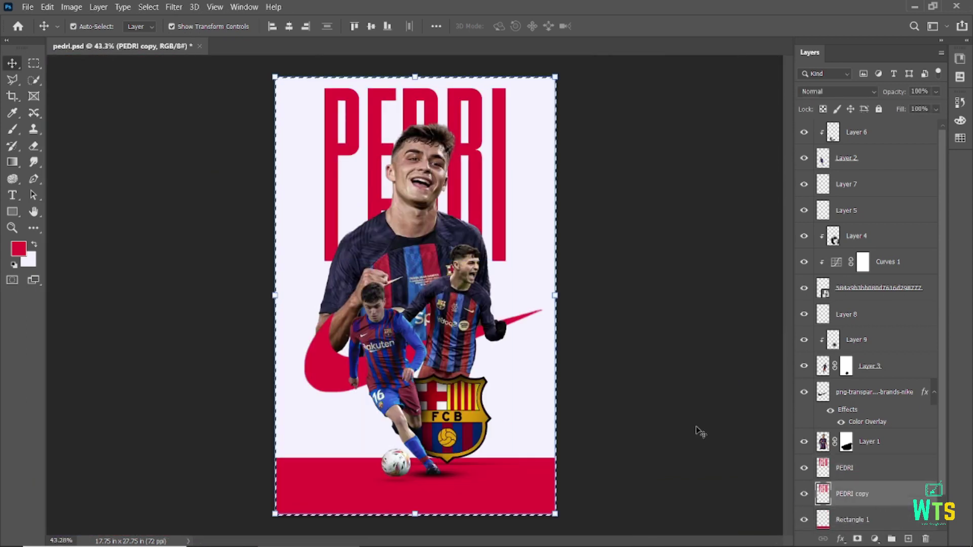
pyautogui.hotkey('ctrl', 'd')
pyautogui.keyDown('ctrl'); pyautogui.click(667, 425); pyautogui.keyUp('ctrl')
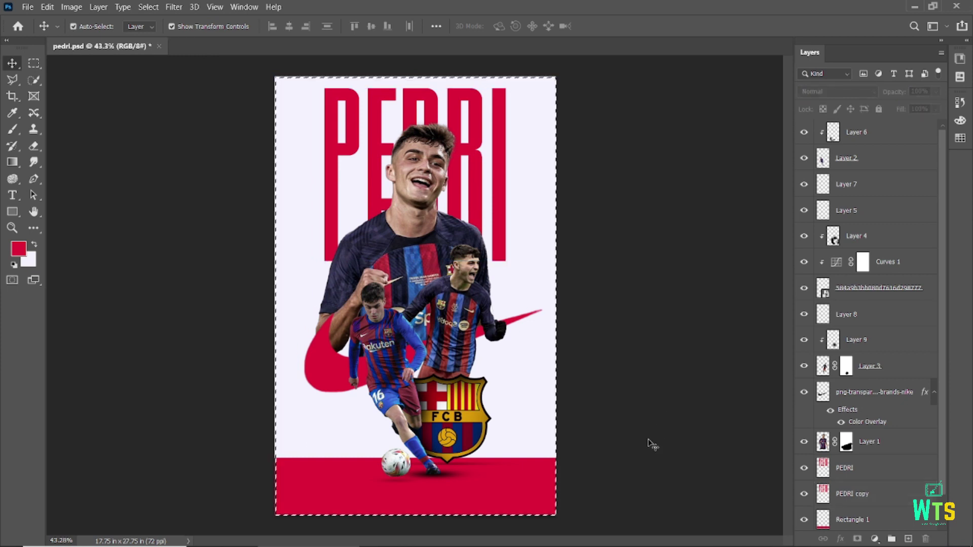
pyautogui.hotkey('ctrl', 'z')
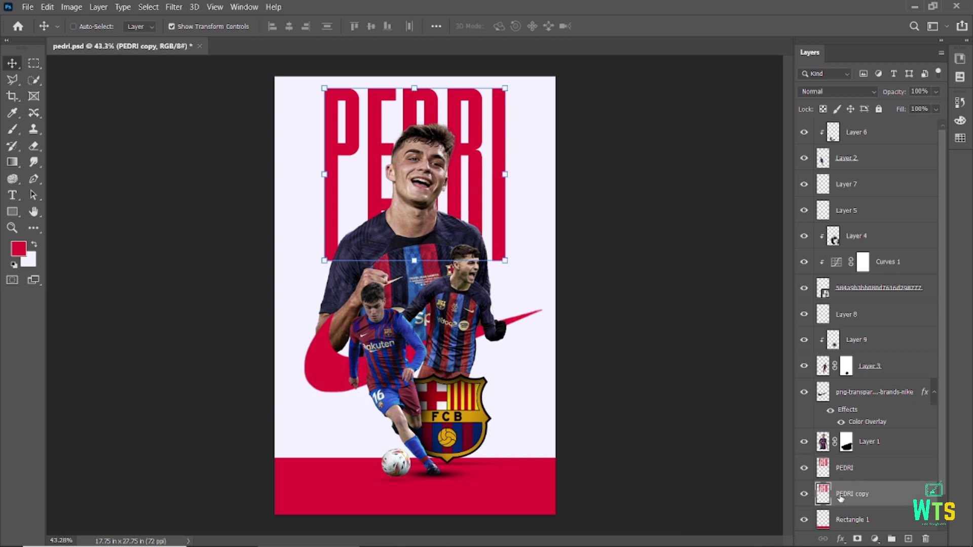
pyautogui.hotkey('ctrl', 't')
pyautogui.moveTo(507, 229); pyautogui.dragTo(508, 416)
pyautogui.click(628, 26)
# Give the PEDRI copy a 1 px solid dark grey (373737) stroke outline
pyautogui.doubleClick(906, 495)
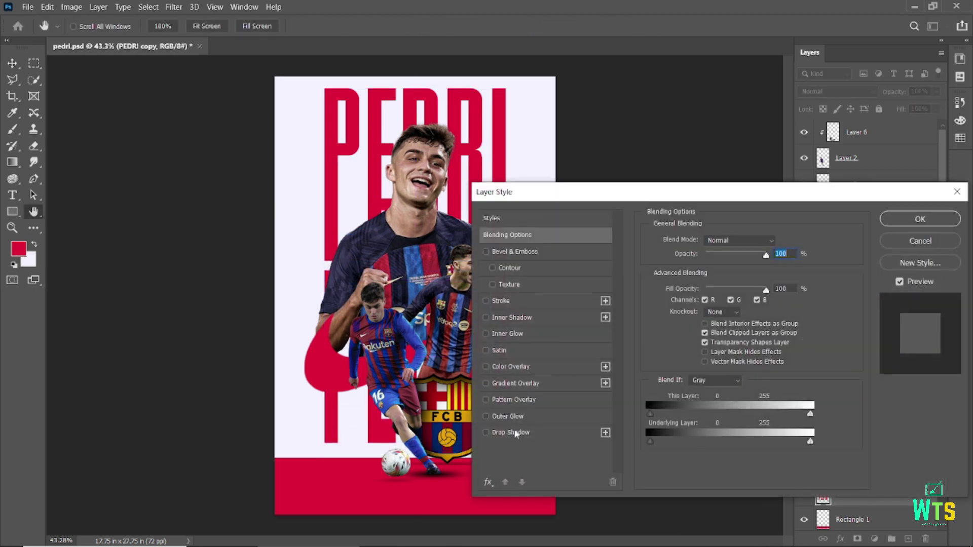
pyautogui.click(502, 302)
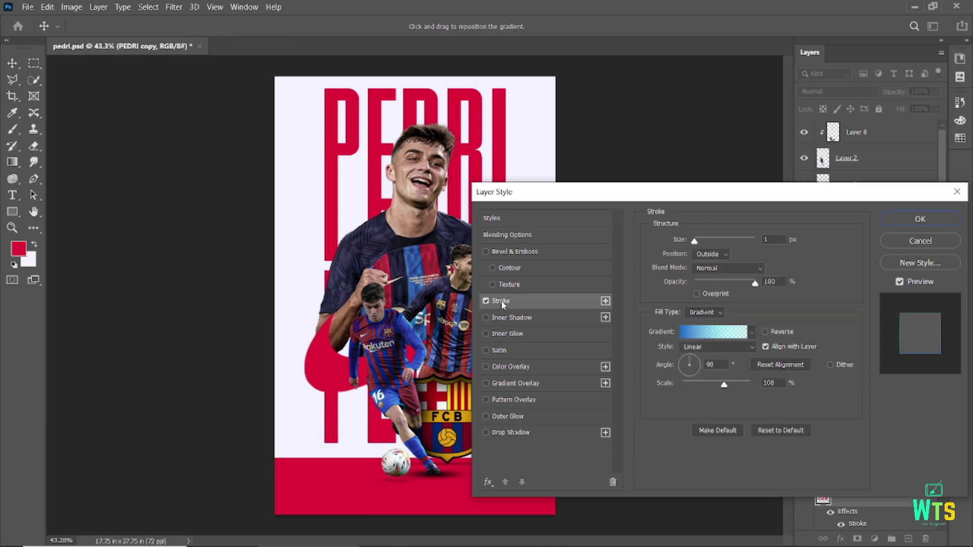
pyautogui.click(704, 312)
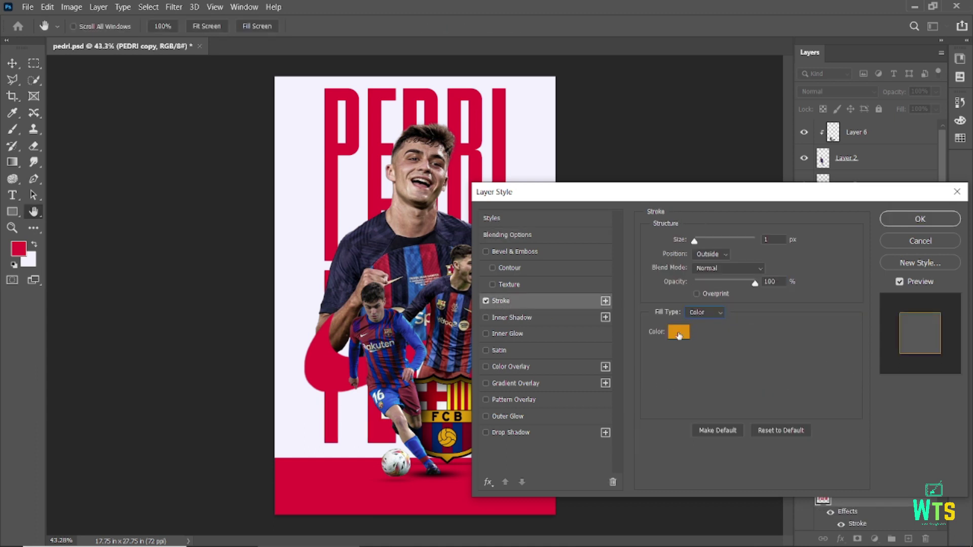
pyautogui.click(679, 332)
pyautogui.click(635, 441)
pyautogui.click(903, 316)
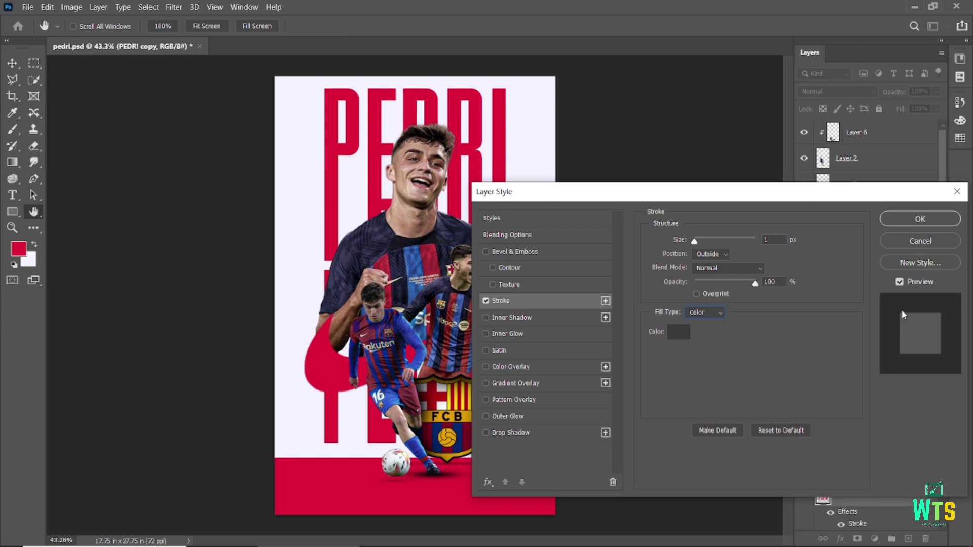
pyautogui.click(915, 222)
pyautogui.click(689, 400)
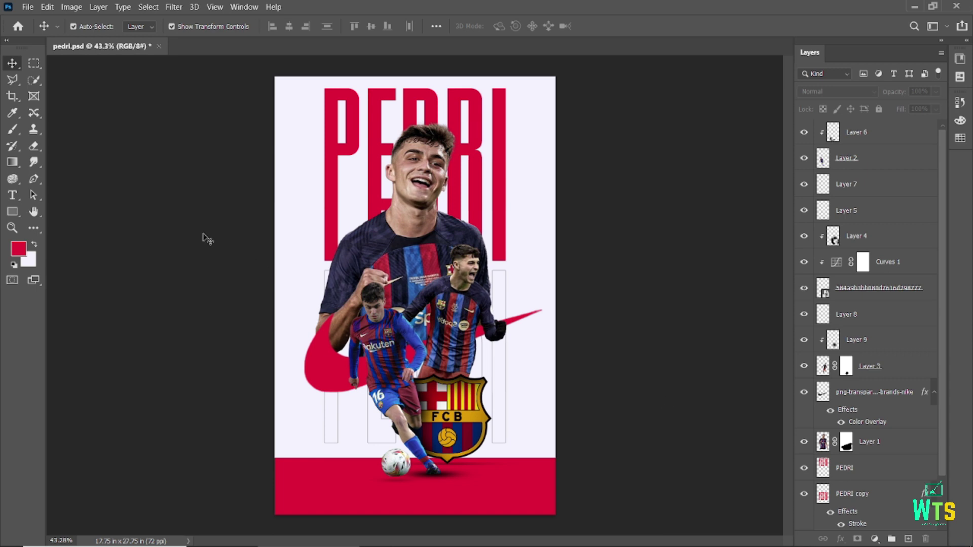
# Squash the outlined PEDRI copy to about 94% height and nudge it slightly higher
pyautogui.click(507, 295)
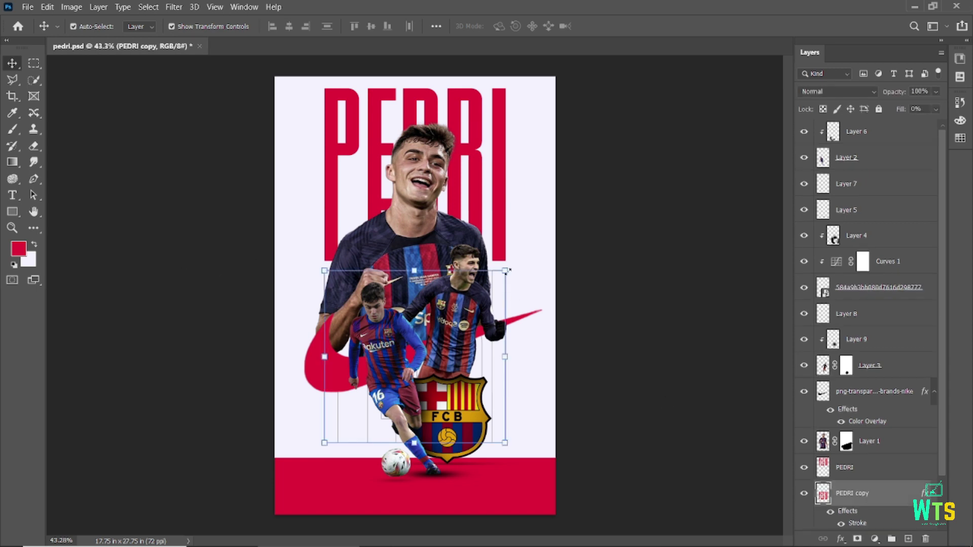
pyautogui.click(505, 272)
pyautogui.moveTo(414, 271); pyautogui.dragTo(415, 281)
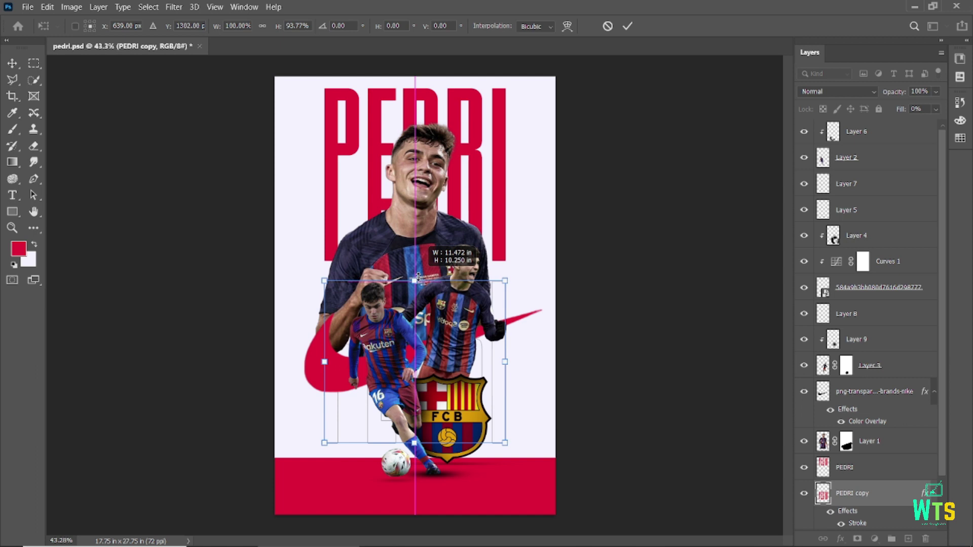
pyautogui.moveTo(368, 431); pyautogui.dragTo(369, 425)
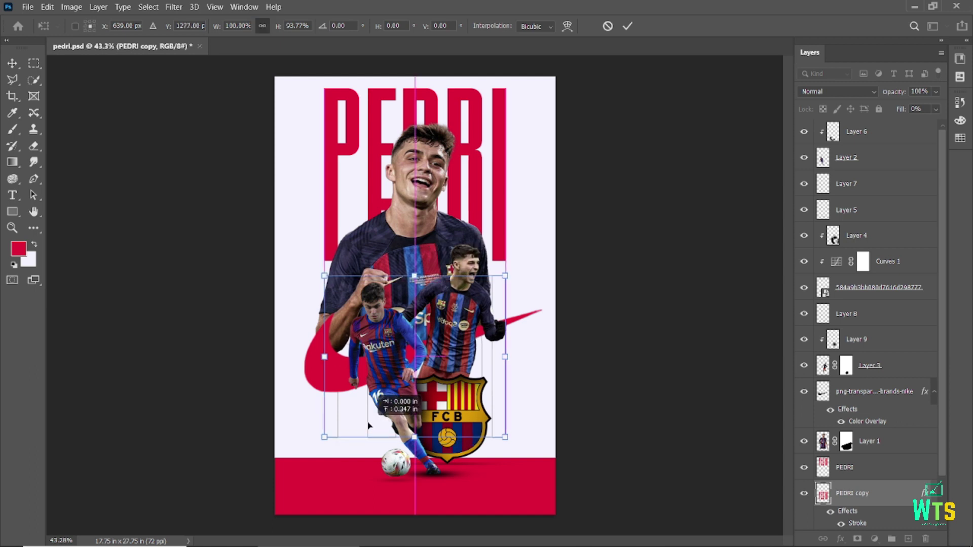
pyautogui.click(627, 26)
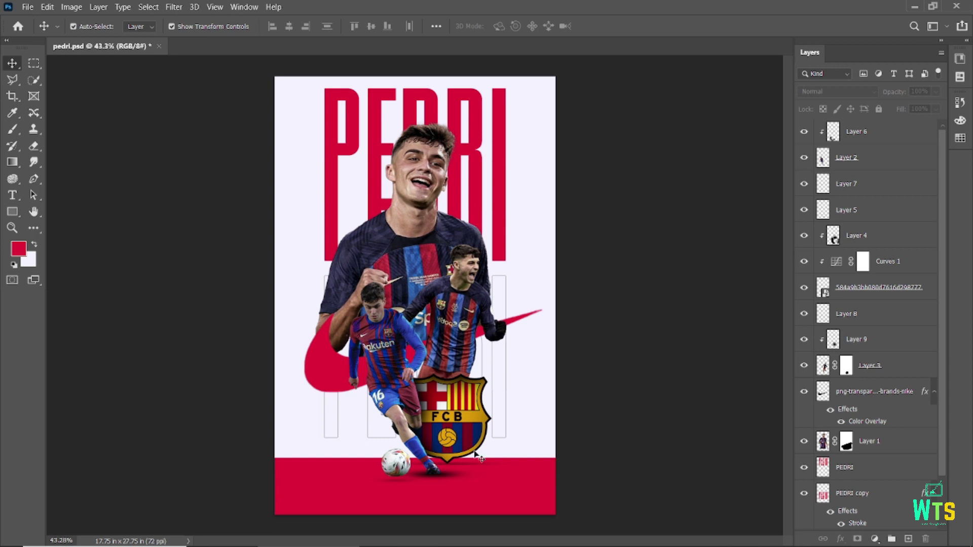
pyautogui.click(471, 494)
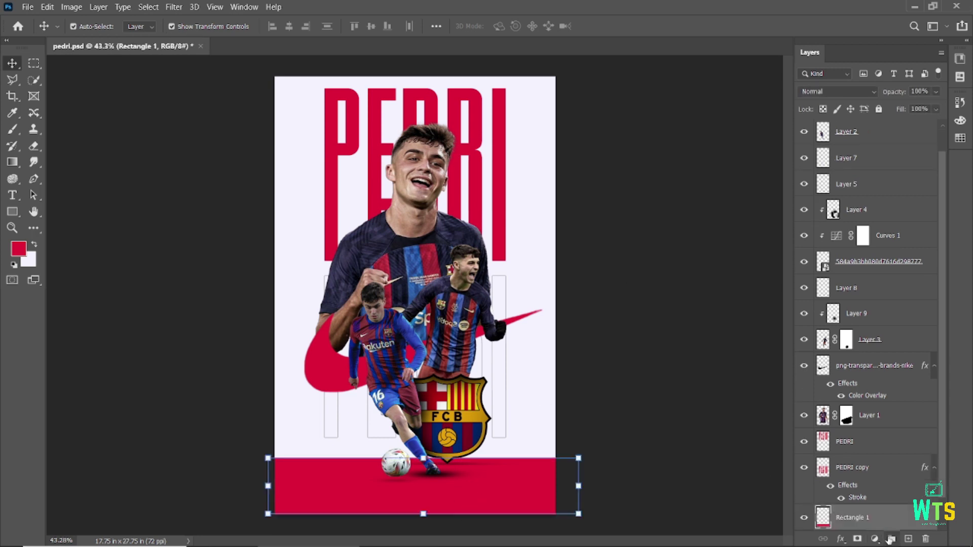
# On a new layer, paint a soft black (000000) shadow along the red bar's top edge
pyautogui.click(891, 538)
pyautogui.click(19, 249)
pyautogui.write('000000')
pyautogui.click(924, 310)
pyautogui.press('b')
pyautogui.moveTo(297, 411); pyautogui.dragTo(593, 409)
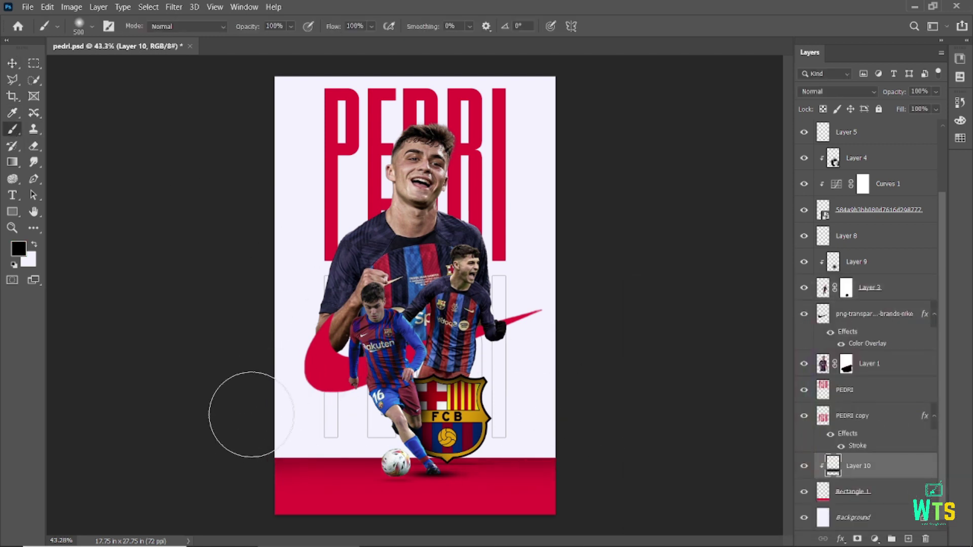
pyautogui.scroll(2, 251, 415)
pyautogui.hotkey('ctrl', '0')
pyautogui.click(13, 63)
pyautogui.click(114, 336)
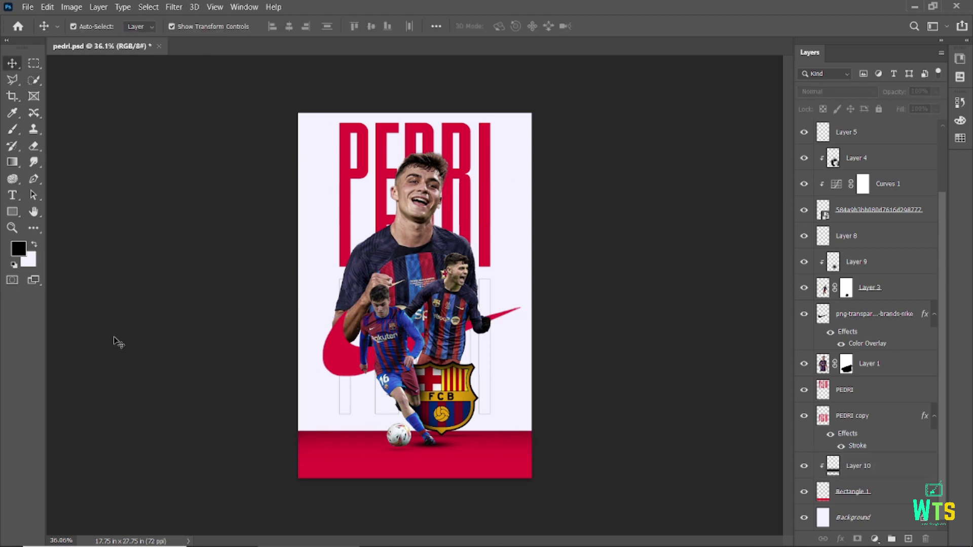
pyautogui.scroll(-1, 122, 361)
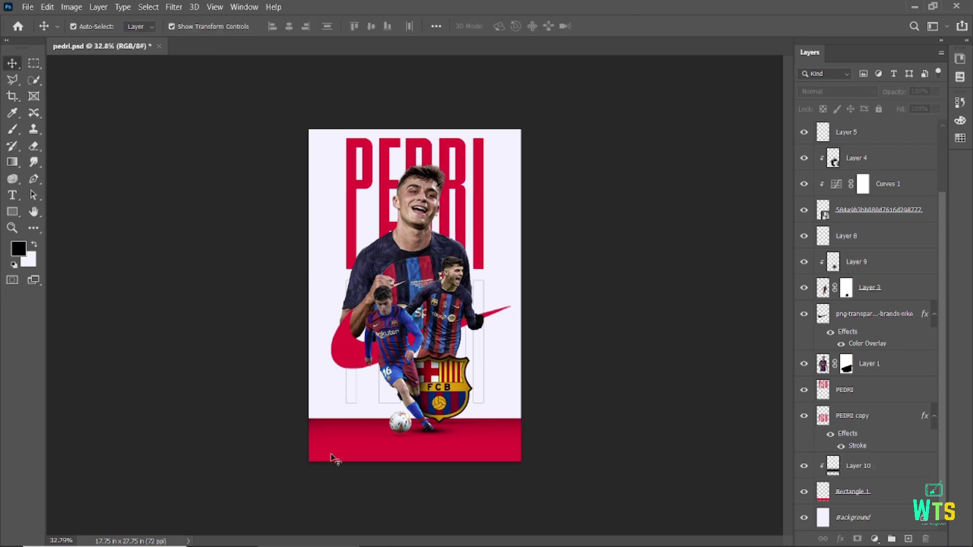
pyautogui.click(386, 453)
pyautogui.scroll(3, 387, 453)
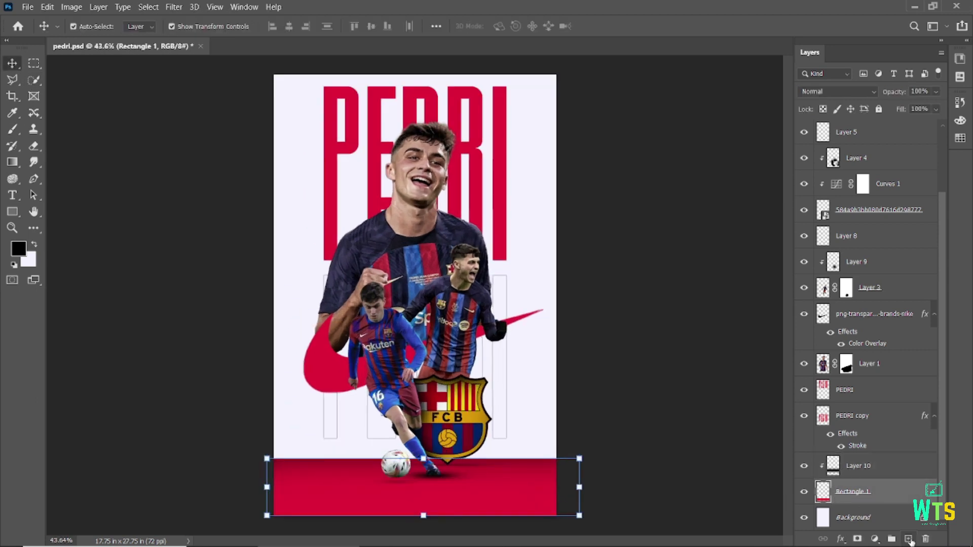
# Paint a soft shadow under the player's feet, squash it flat and lighten it
pyautogui.click(908, 539)
pyautogui.moveTo(879, 474); pyautogui.dragTo(868, 437)
pyautogui.keyDown('alt'); pyautogui.click(854, 453); pyautogui.keyUp('alt')
pyautogui.press('b')
pyautogui.click(79, 26)
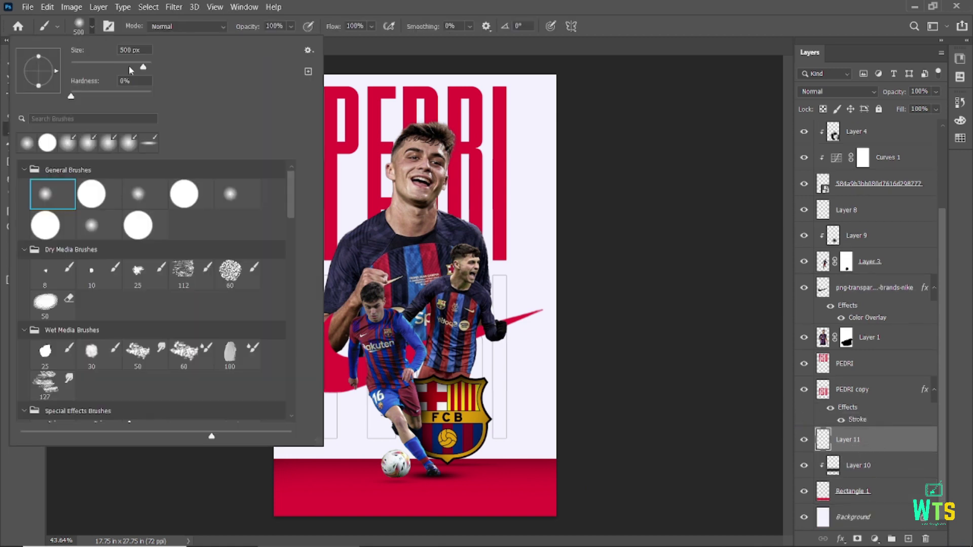
pyautogui.press('Return')
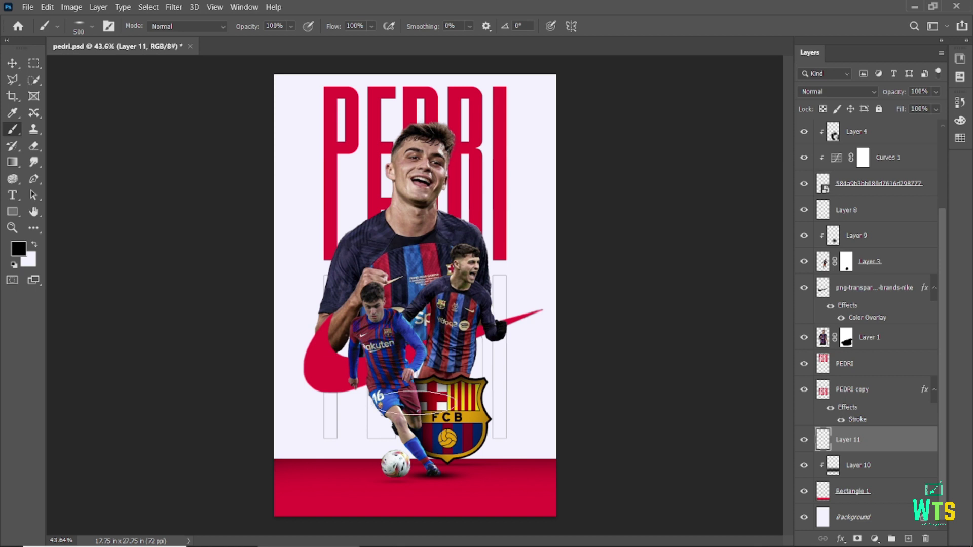
pyautogui.press(']')
pyautogui.press(']')
pyautogui.press(']')
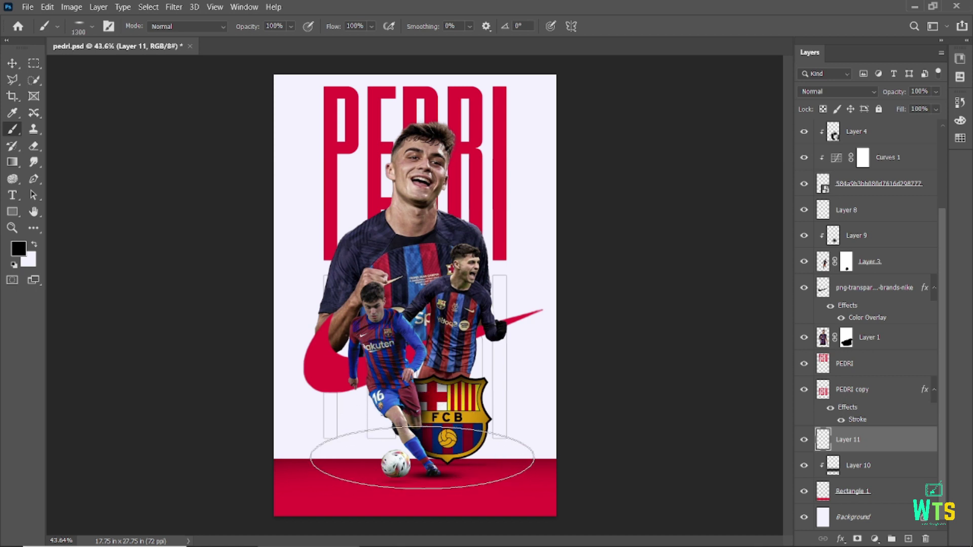
pyautogui.click(429, 424)
pyautogui.hotkey('ctrl', 't')
pyautogui.moveTo(415, 367); pyautogui.dragTo(414, 459)
pyautogui.moveTo(415, 497); pyautogui.dragTo(414, 491)
pyautogui.moveTo(882, 119)
pyautogui.mouseDown()
pyautogui.moveTo(889, 99)
pyautogui.moveTo(751, 114)
pyautogui.mouseUp()
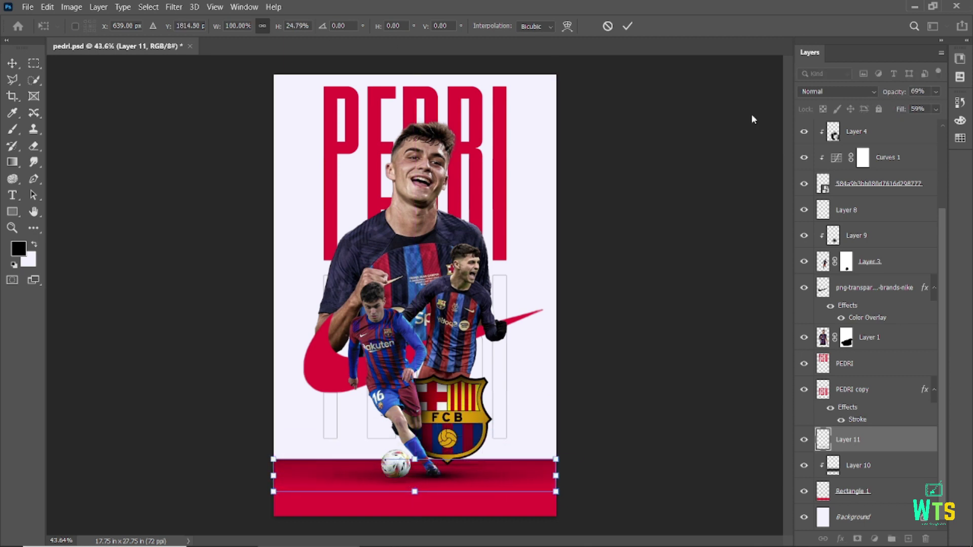
pyautogui.click(627, 26)
# Merge the foot shadow down into the bar shadow layer
pyautogui.click(78, 32)
pyautogui.press('Escape')
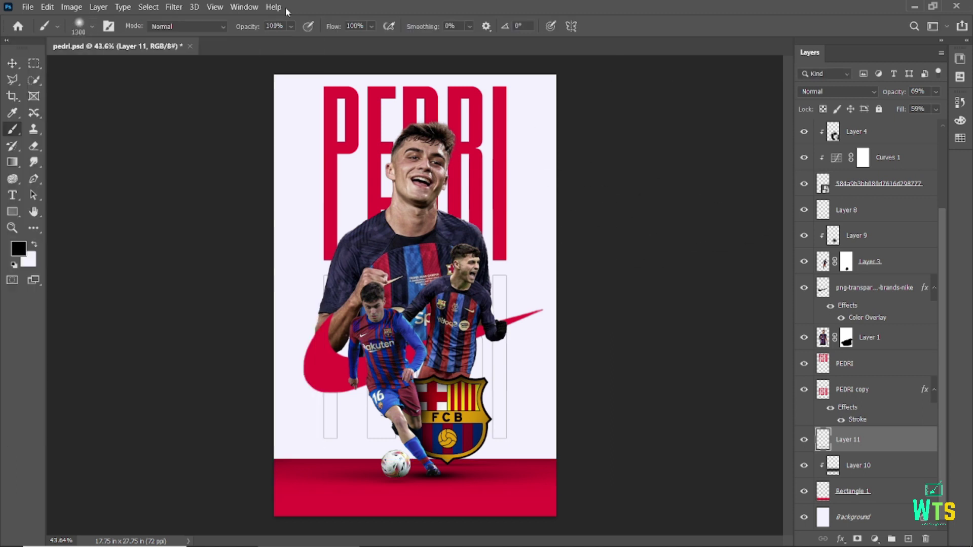
pyautogui.press('v')
pyautogui.click(155, 179)
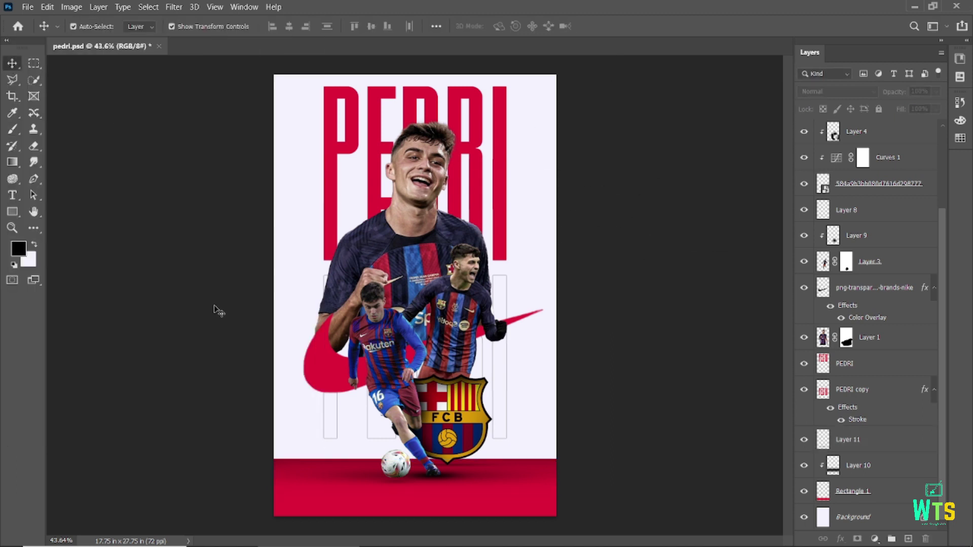
pyautogui.click(331, 475)
pyautogui.hotkey('ctrl', 'e')
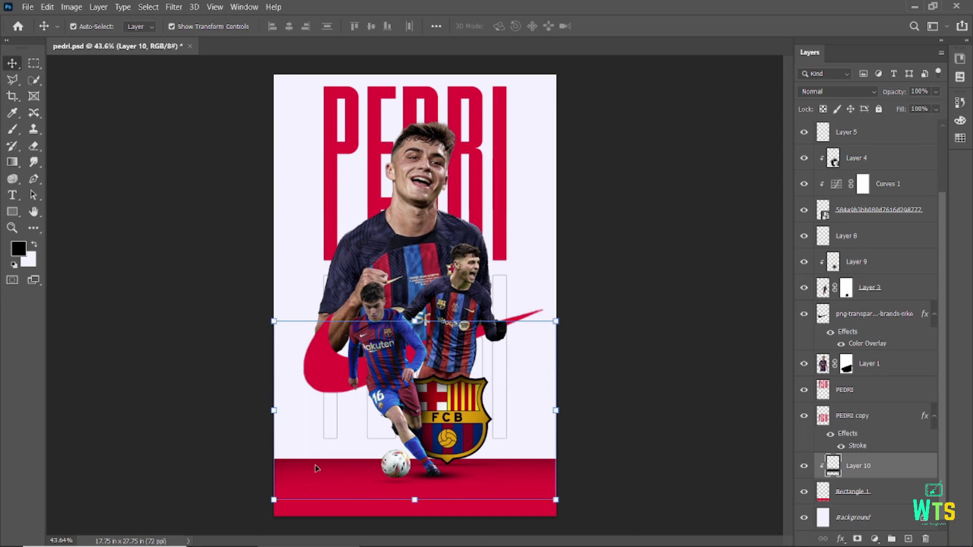
pyautogui.click(676, 321)
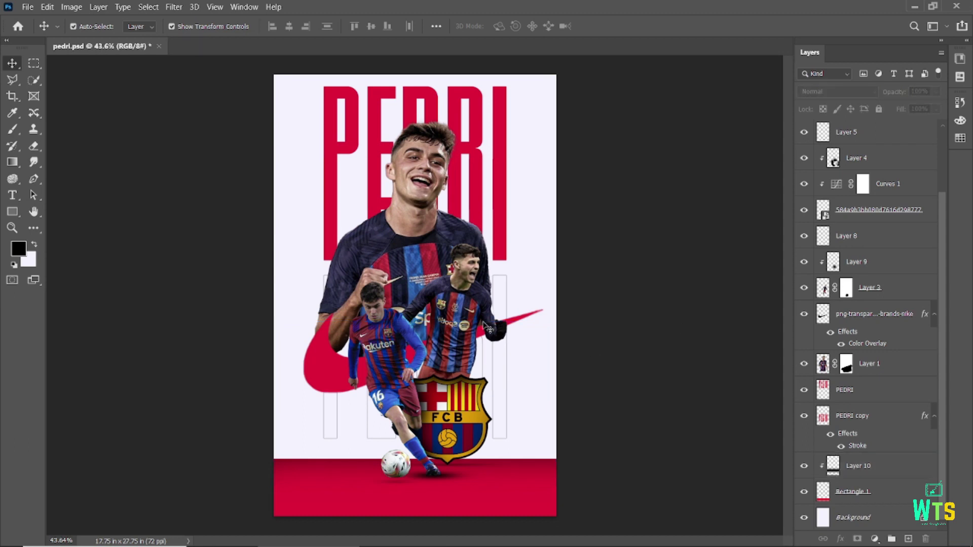
# Apply a 5.4 px Gaussian Blur to the red swoosh logo layer
pyautogui.click(332, 375)
pyautogui.click(169, 7)
pyautogui.moveTo(181, 158)
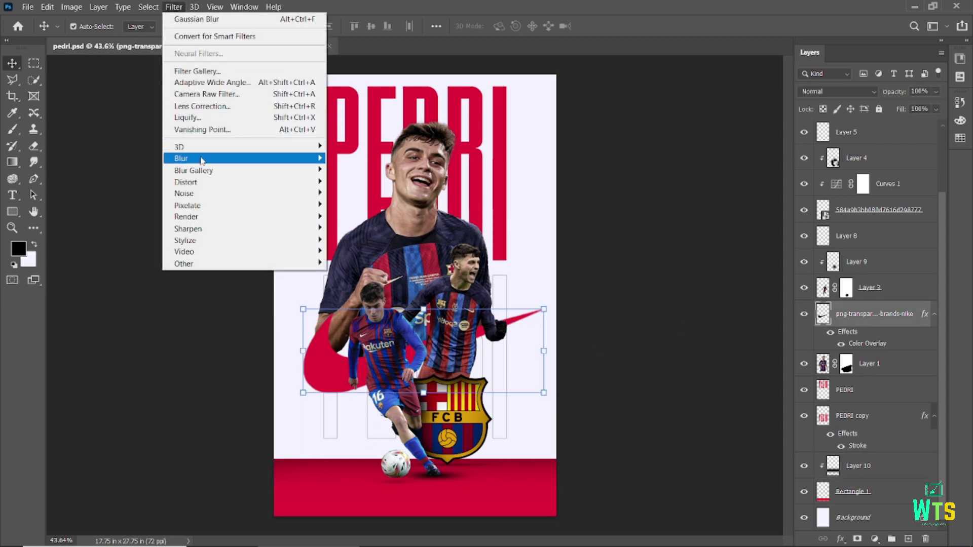
pyautogui.click(358, 209)
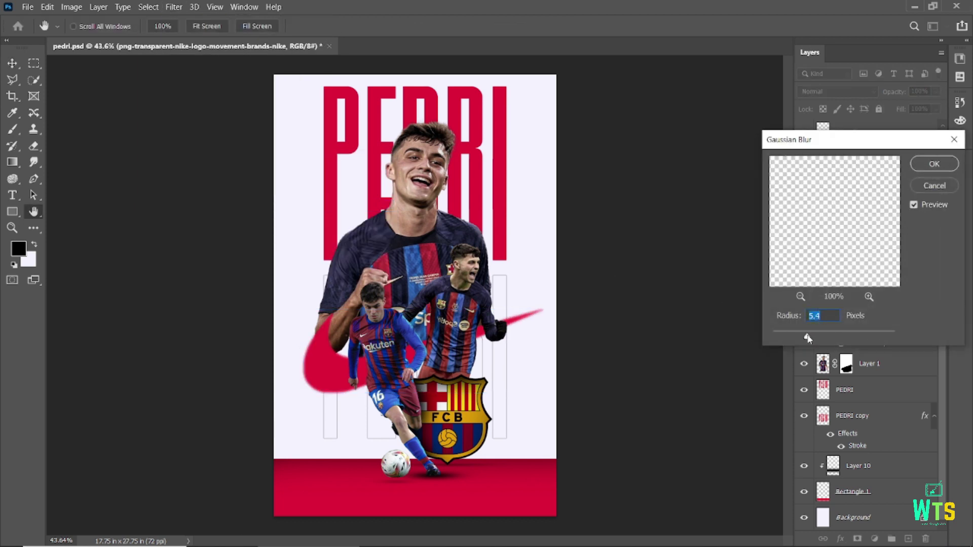
pyautogui.press('Return')
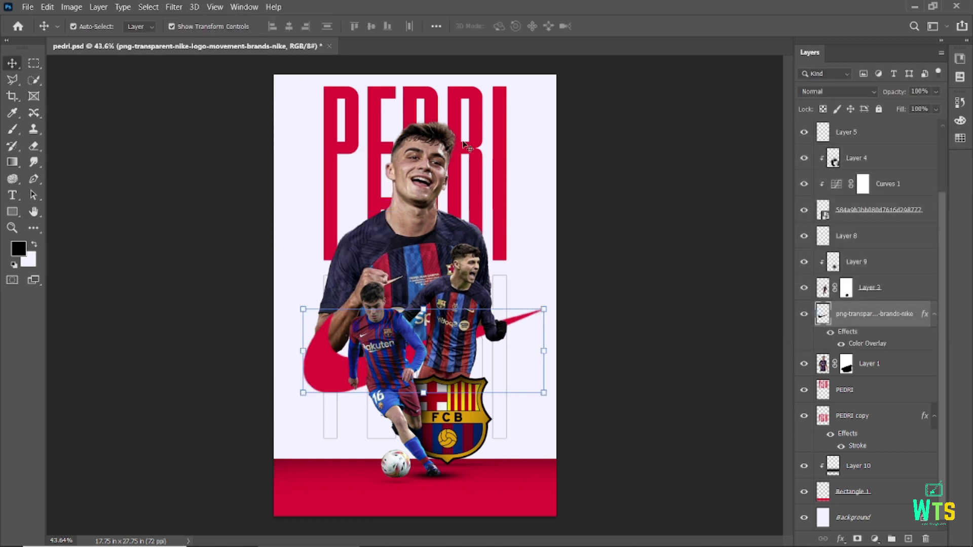
# Sample the swoosh's red from the poster as the foreground colour
pyautogui.click(12, 113)
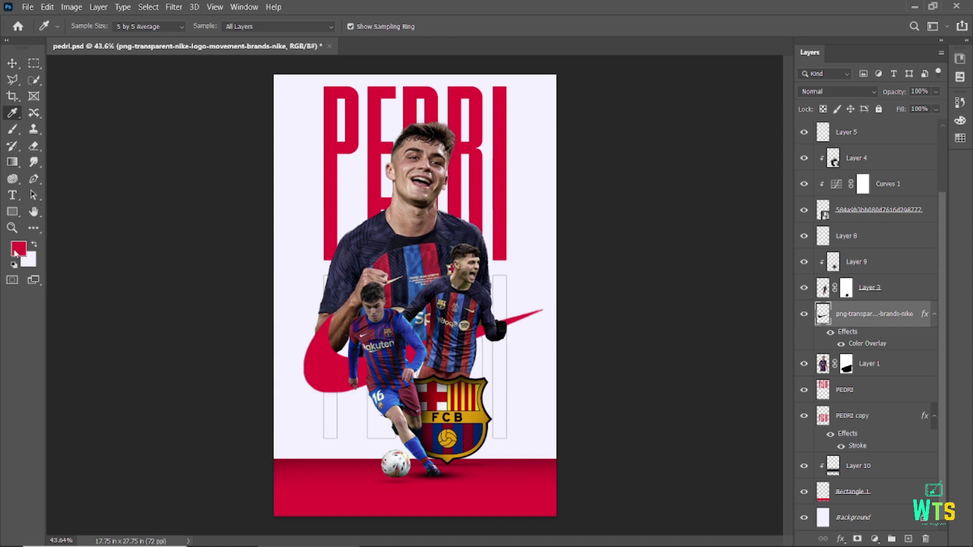
pyautogui.click(15, 253)
pyautogui.click(897, 317)
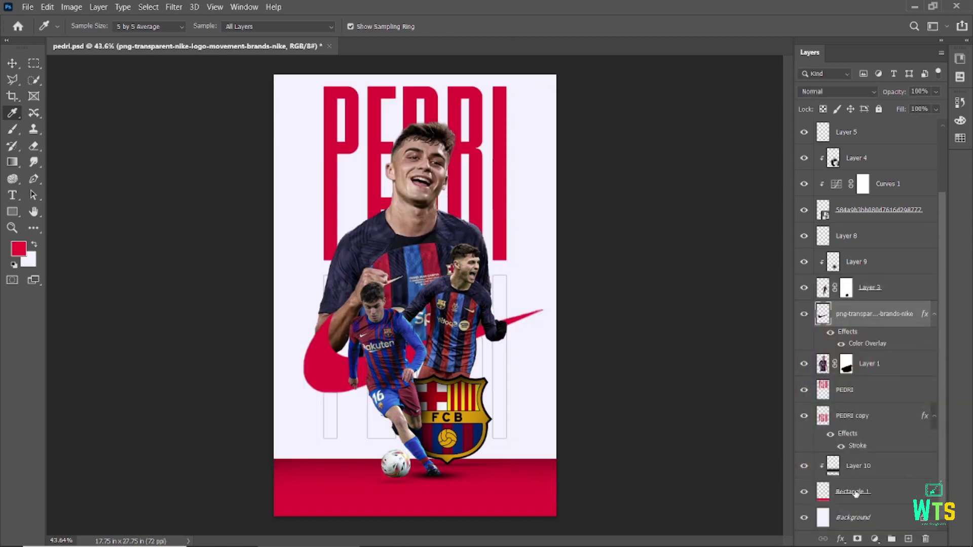
# Give the Nike swoosh layer a red f20d34 Color Overlay effect
pyautogui.click(856, 494)
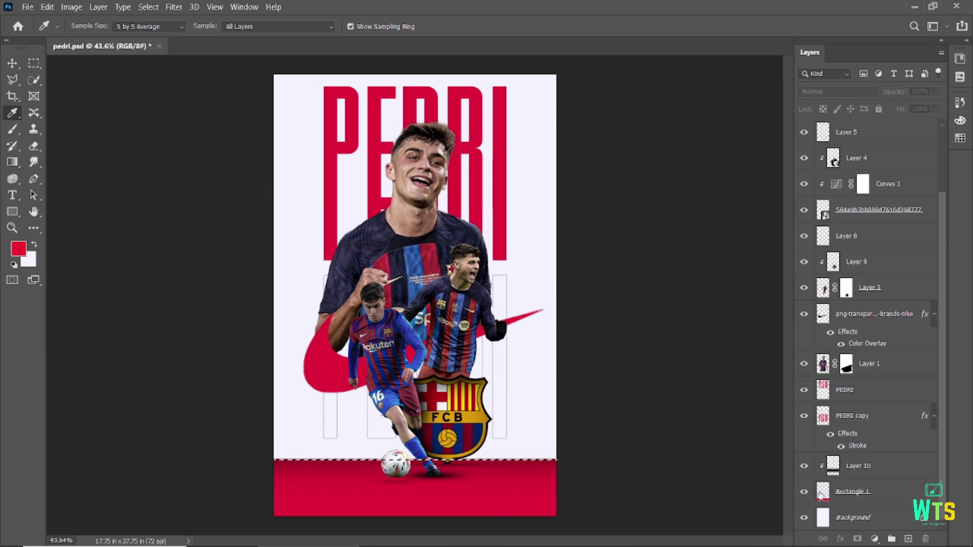
pyautogui.click(19, 249)
pyautogui.click(924, 310)
pyautogui.click(12, 63)
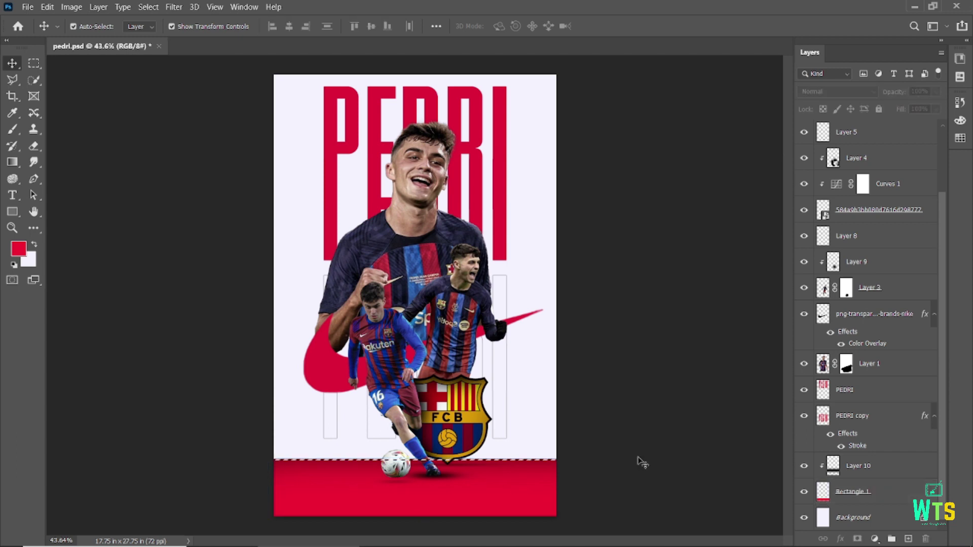
pyautogui.click(26, 251)
pyautogui.click(912, 315)
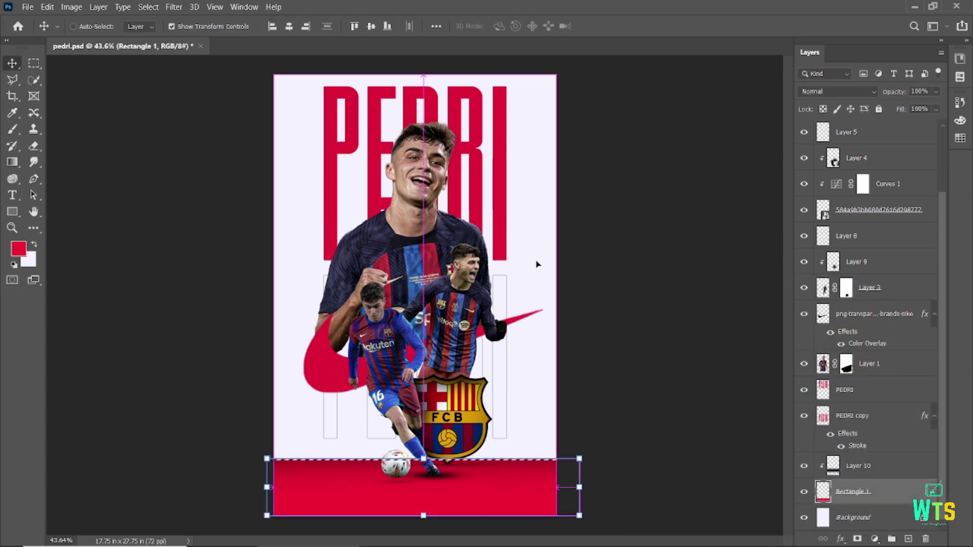
pyautogui.click(859, 330)
pyautogui.doubleClick(855, 333)
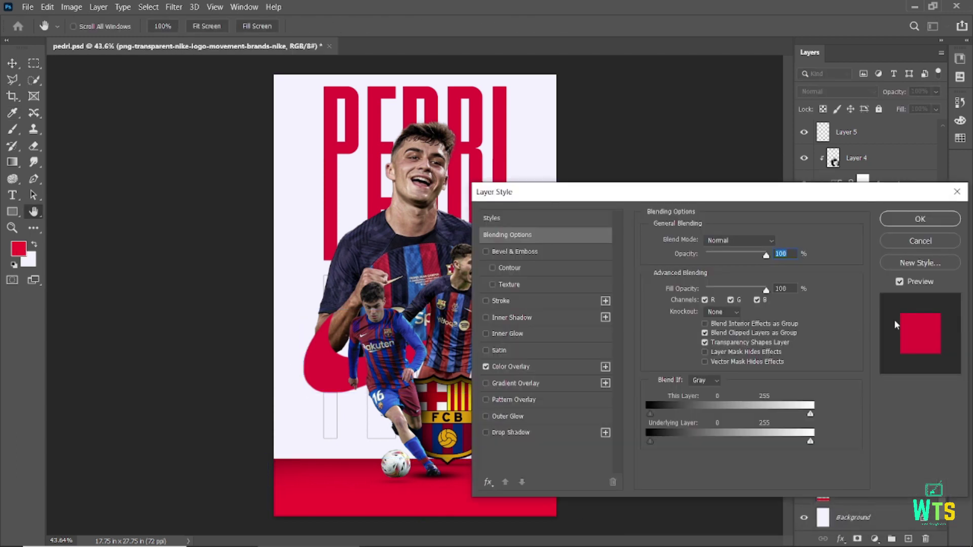
pyautogui.click(509, 366)
pyautogui.click(779, 242)
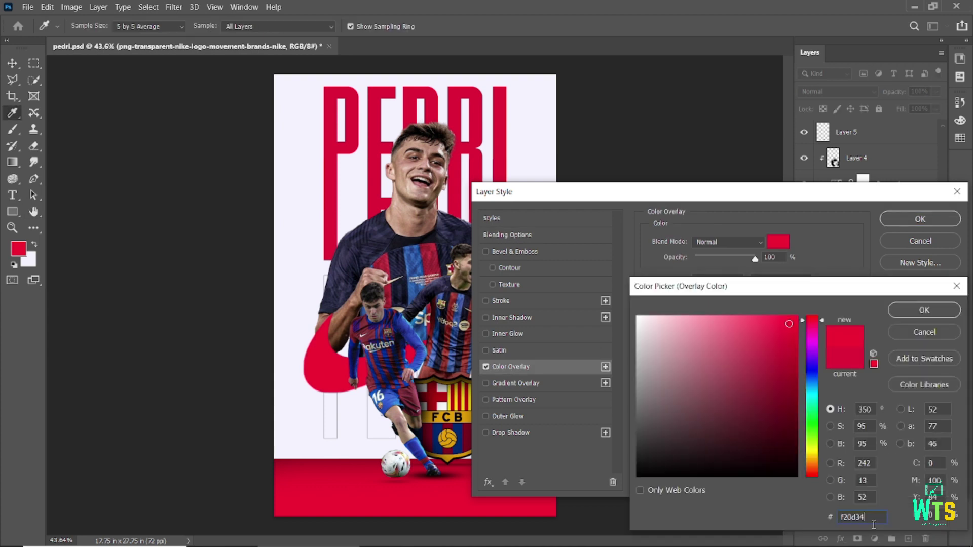
pyautogui.click(923, 310)
pyautogui.click(920, 219)
# Apply a 6.6-pixel Gaussian Blur to the Nike swoosh layer
pyautogui.click(505, 243)
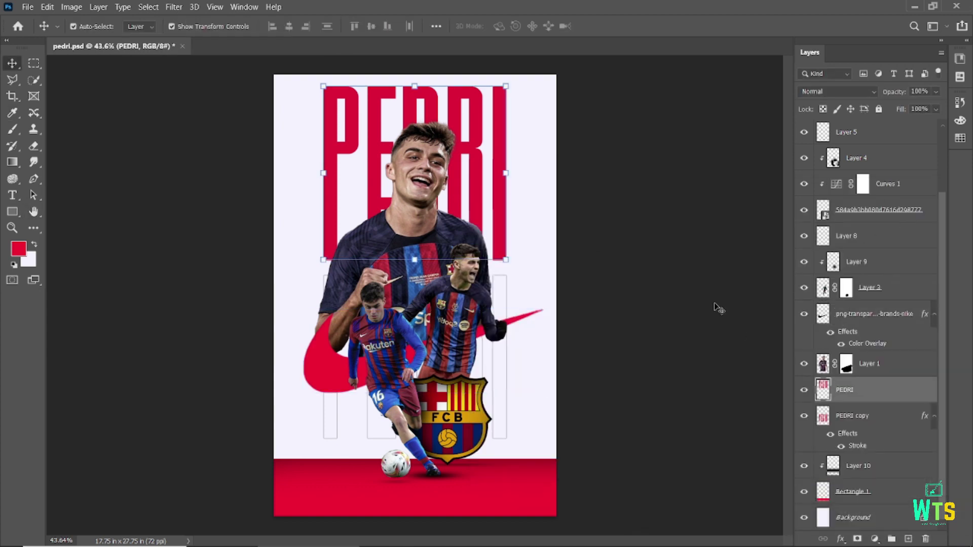
pyautogui.click(843, 418)
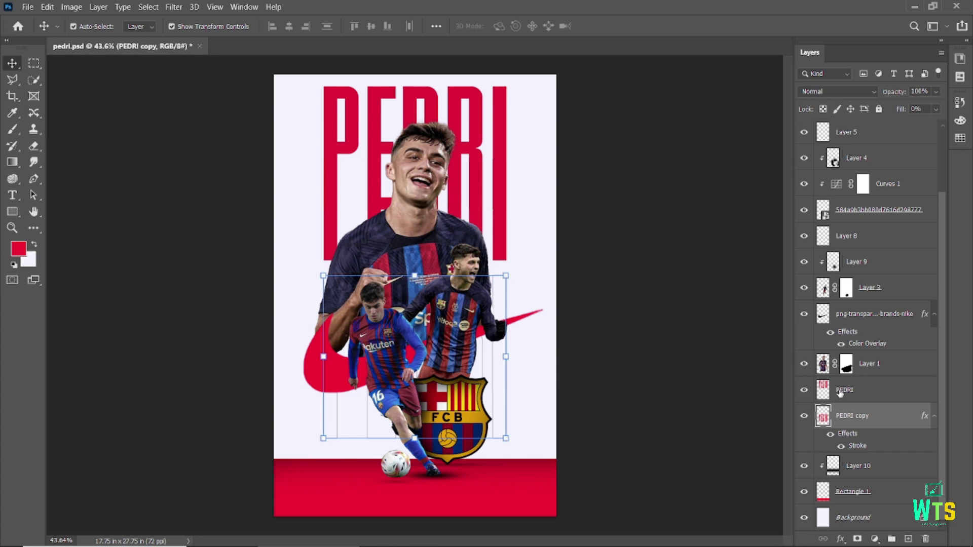
pyautogui.click(651, 313)
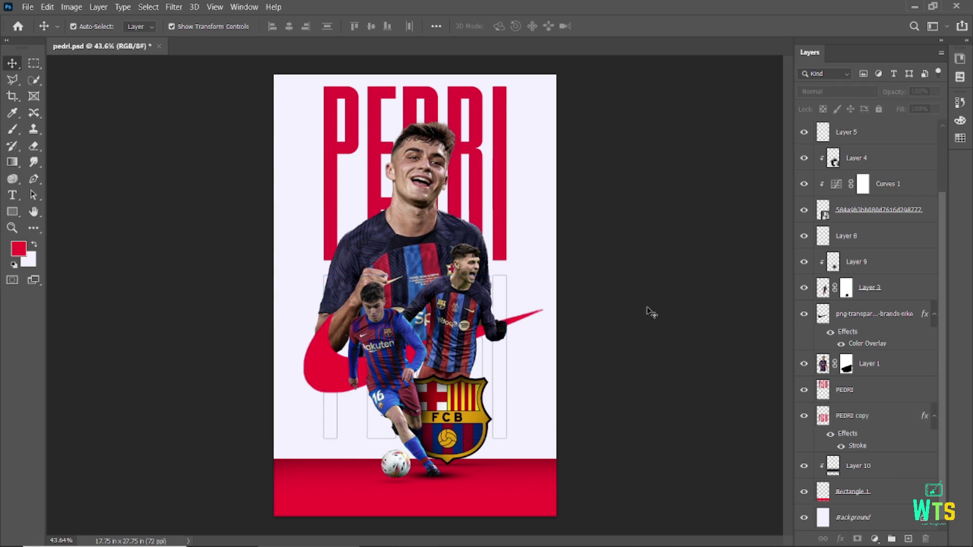
pyautogui.click(532, 315)
pyautogui.click(174, 7)
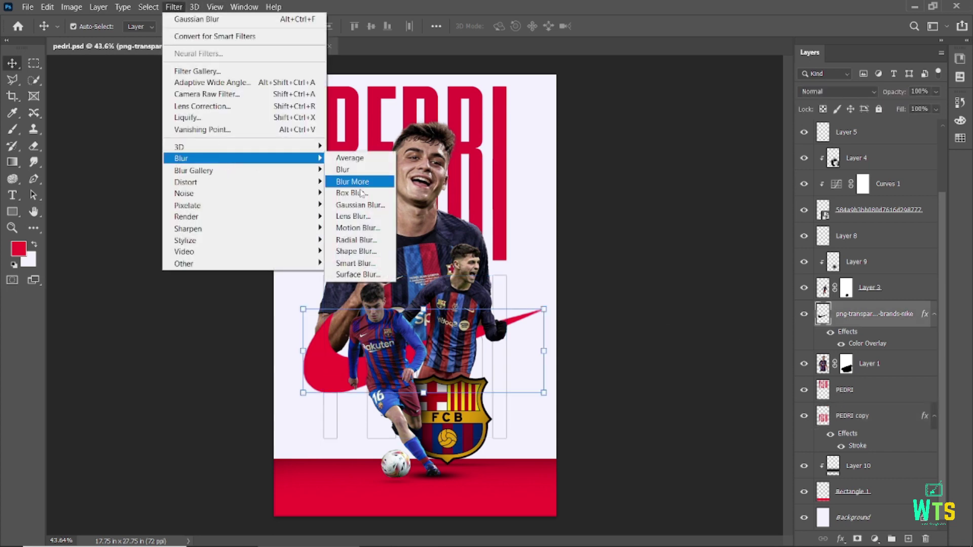
pyautogui.click(360, 205)
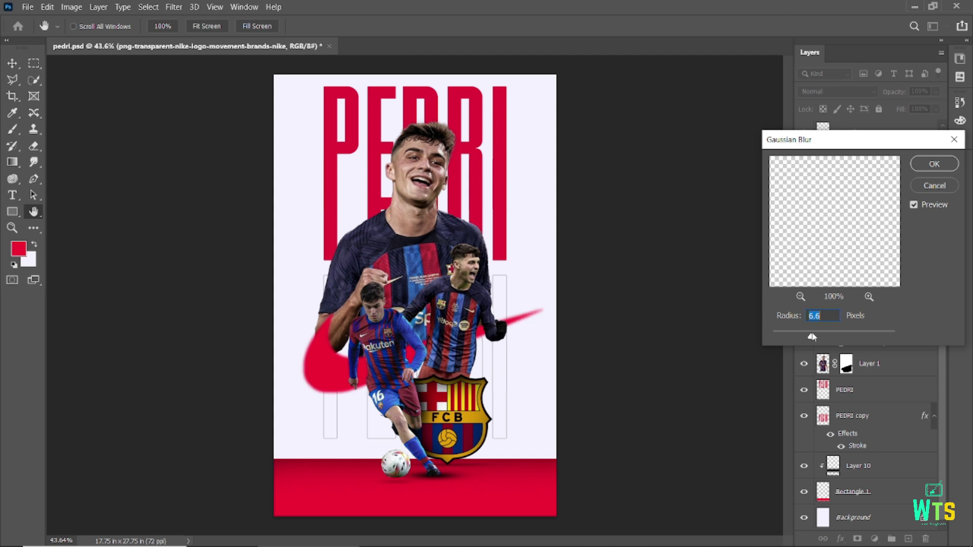
pyautogui.click(927, 165)
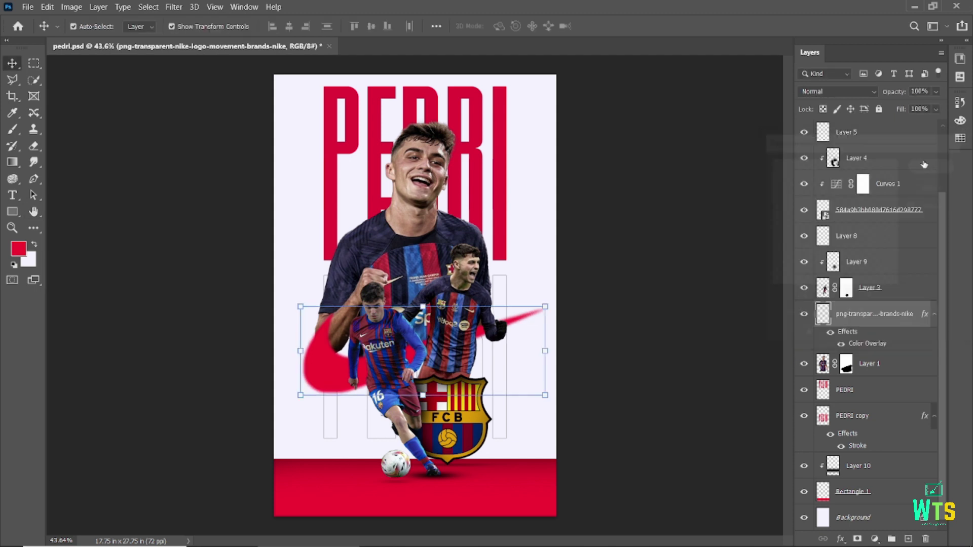
pyautogui.click(653, 295)
# On a new layer, paint a large soft white glow over the left PEDRI letters
pyautogui.hotkey('ctrl', 'shift', 'alt', 'n')
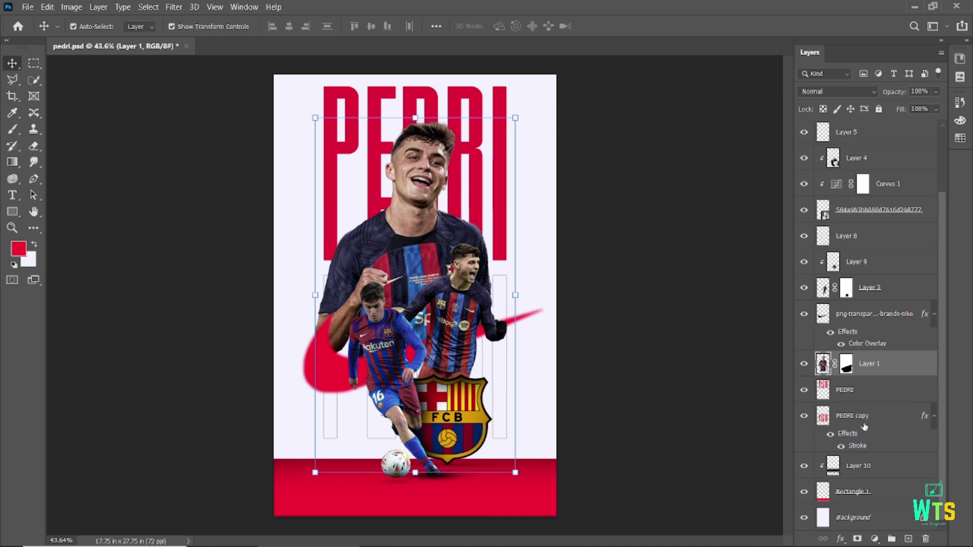
pyautogui.click(12, 113)
pyautogui.click(19, 248)
pyautogui.click(283, 276)
pyautogui.click(900, 310)
pyautogui.press('b')
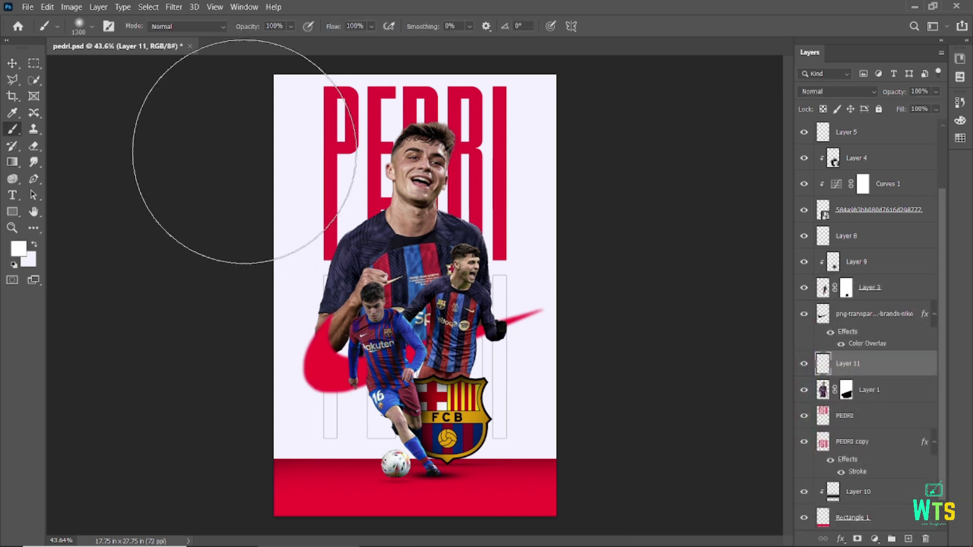
pyautogui.press(']')
pyautogui.press(']')
pyautogui.press(']')
pyautogui.press(']')
pyautogui.press(']')
pyautogui.press(']')
pyautogui.moveTo(215, 171); pyautogui.dragTo(176, 151)
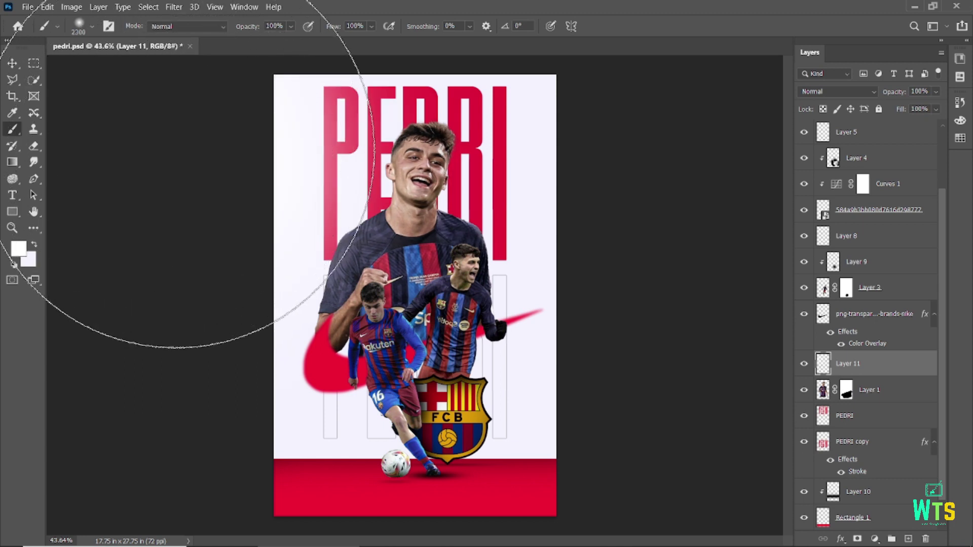
# Try white strokes over the poster's lower-right area, then undo both
pyautogui.moveTo(715, 375); pyautogui.dragTo(699, 378)
pyautogui.hotkey('ctrl', 'z')
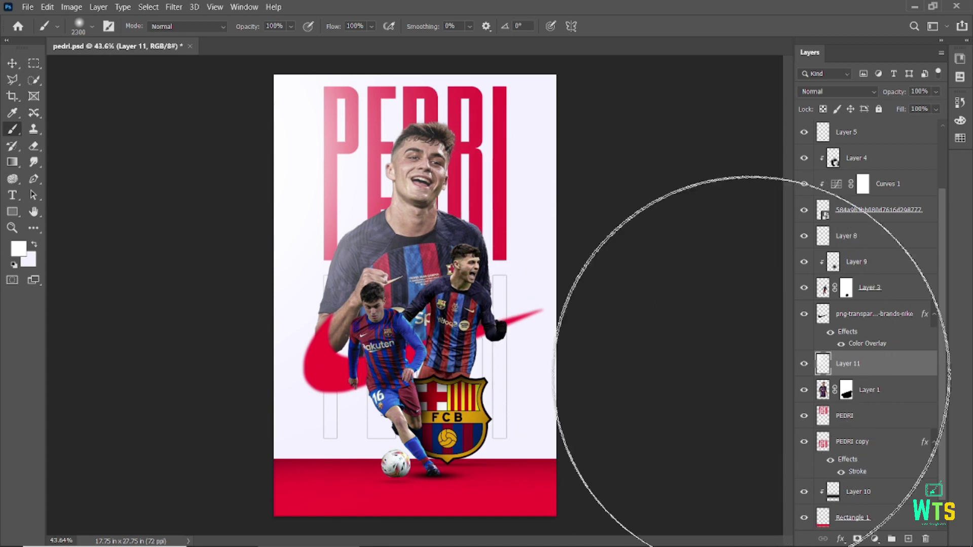
pyautogui.moveTo(704, 352); pyautogui.dragTo(688, 343)
pyautogui.hotkey('ctrl', 'z')
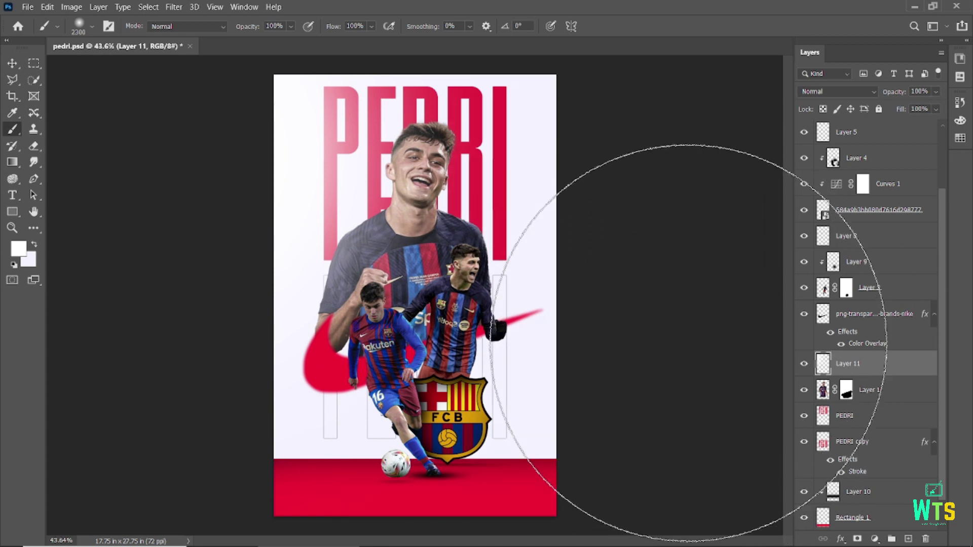
# Add a new Layer 12 and move it above Layer 9, unclipped
pyautogui.press('v')
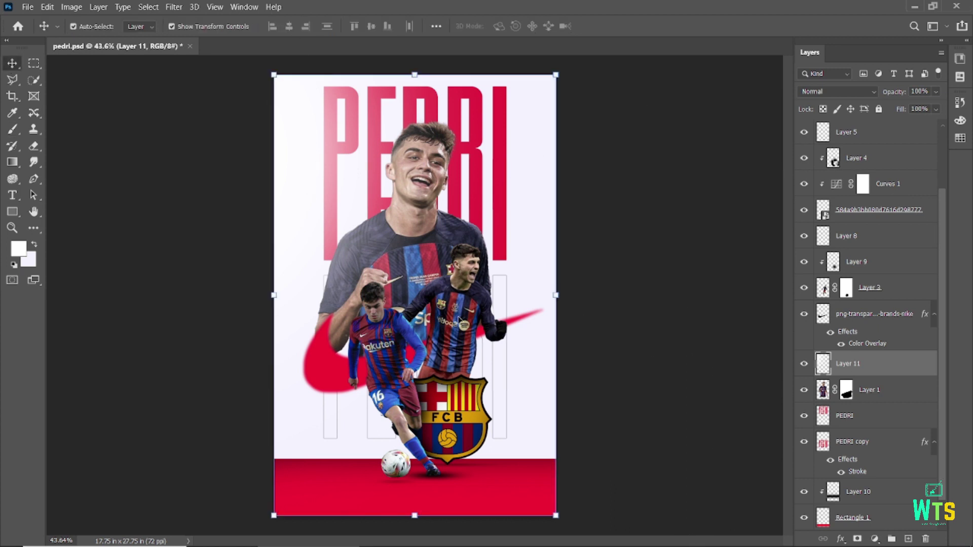
pyautogui.click(869, 287)
pyautogui.hotkey('ctrl', 'shift', 'alt', 'n')
pyautogui.moveTo(870, 287); pyautogui.dragTo(870, 252)
# Paint a soft white glow on the right side; set Layer 12 to 60% opacity, 86% fill
pyautogui.press('b')
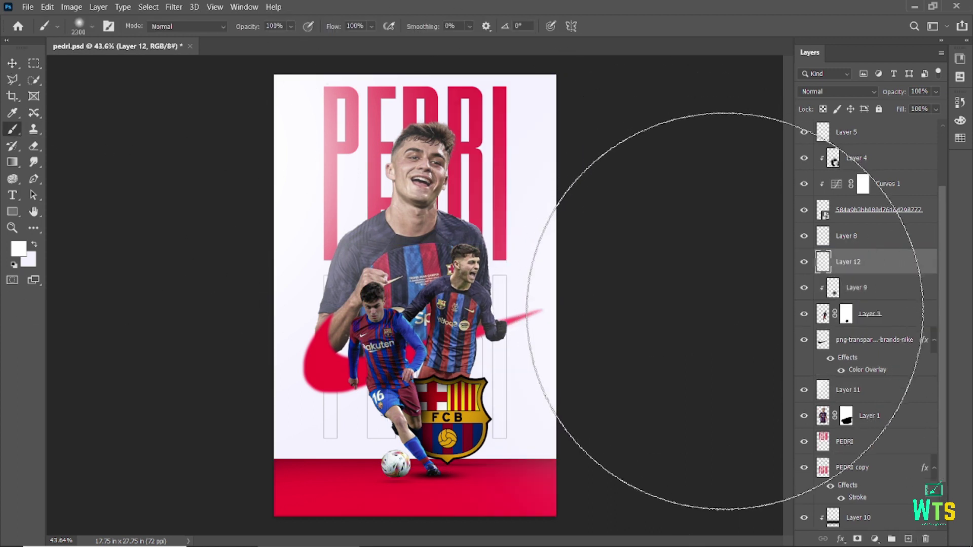
pyautogui.press('[')
pyautogui.press('[')
pyautogui.press('[')
pyautogui.press(']')
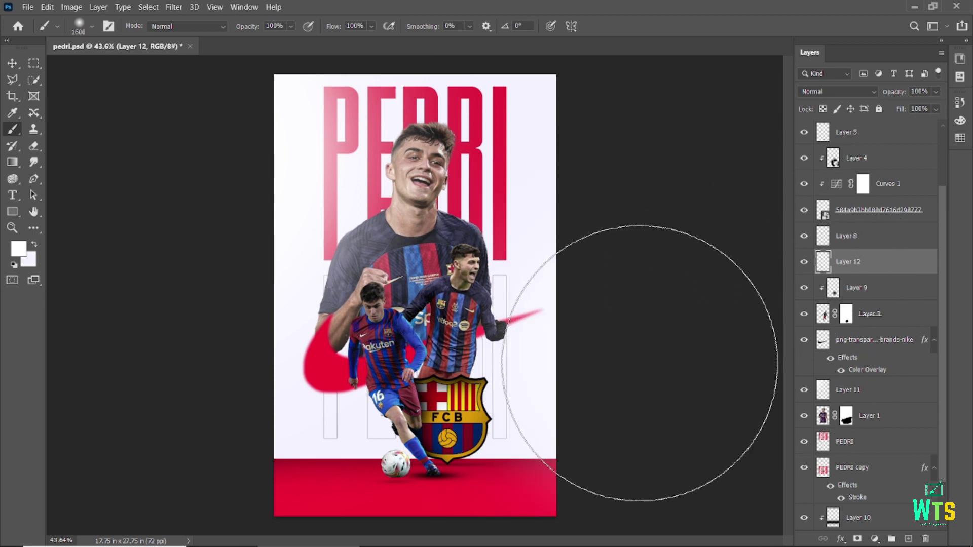
pyautogui.click(601, 341)
pyautogui.moveTo(893, 115)
pyautogui.mouseDown()
pyautogui.moveTo(896, 96)
pyautogui.moveTo(897, 109)
pyautogui.mouseUp()
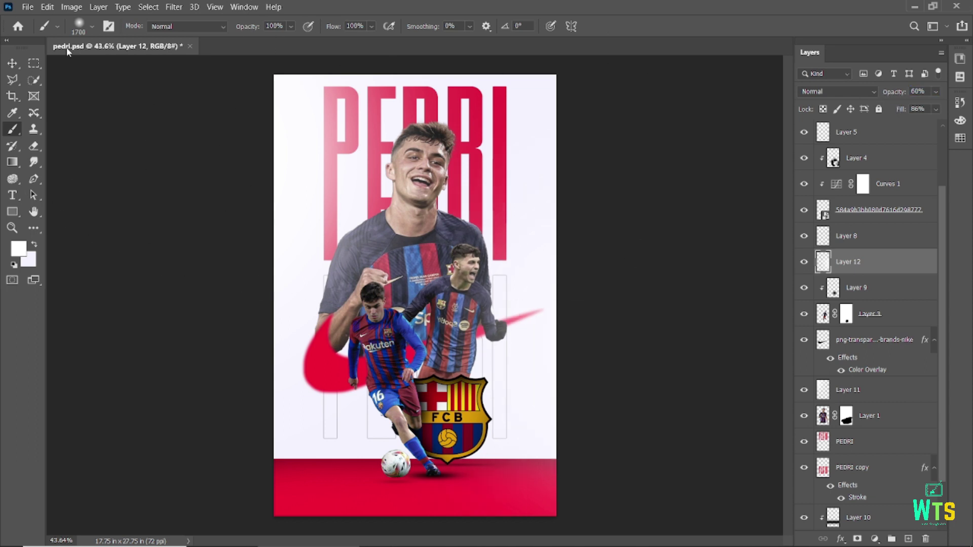
pyautogui.click(12, 63)
pyautogui.click(707, 338)
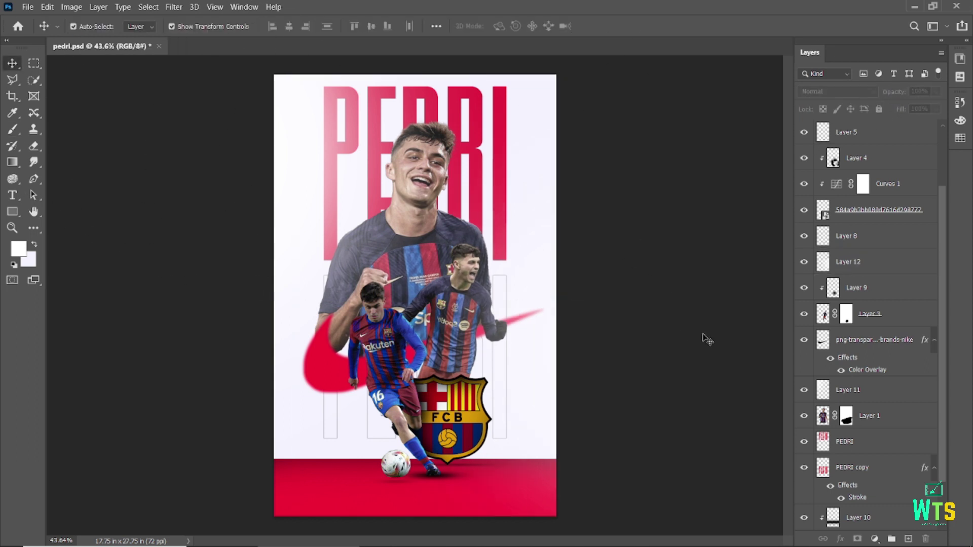
# Try adding a mask to the red base band layer, then undo it
pyautogui.hotkey('ctrl', 'z')
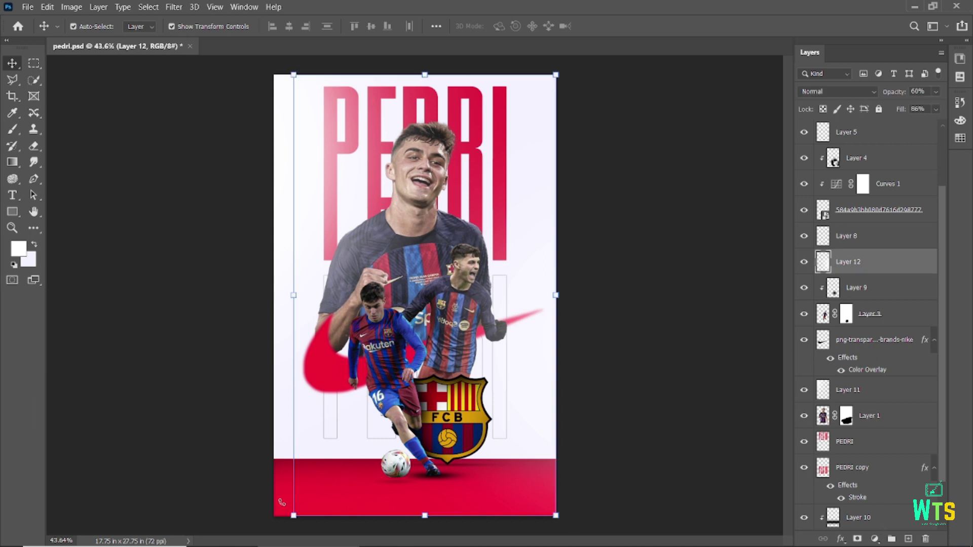
pyautogui.click(277, 502)
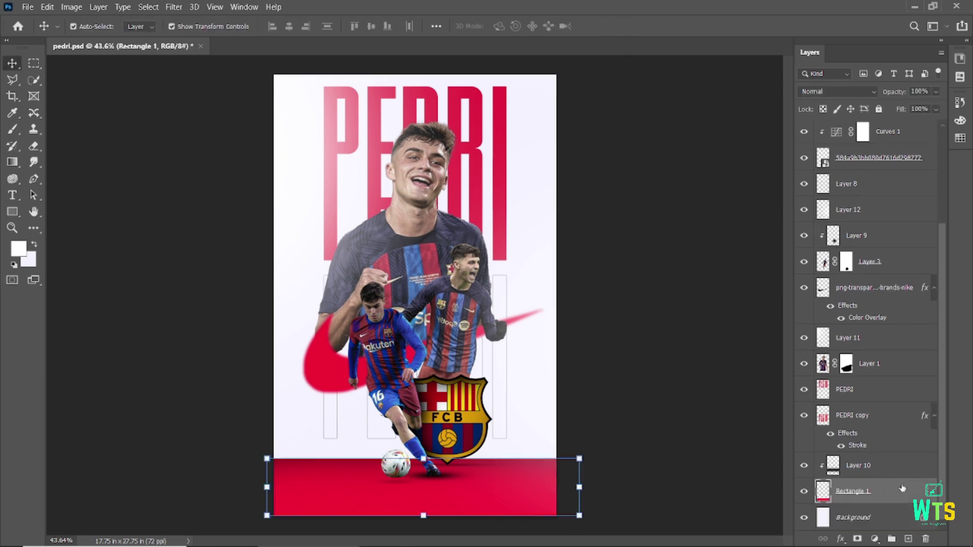
pyautogui.click(857, 541)
pyautogui.press('b')
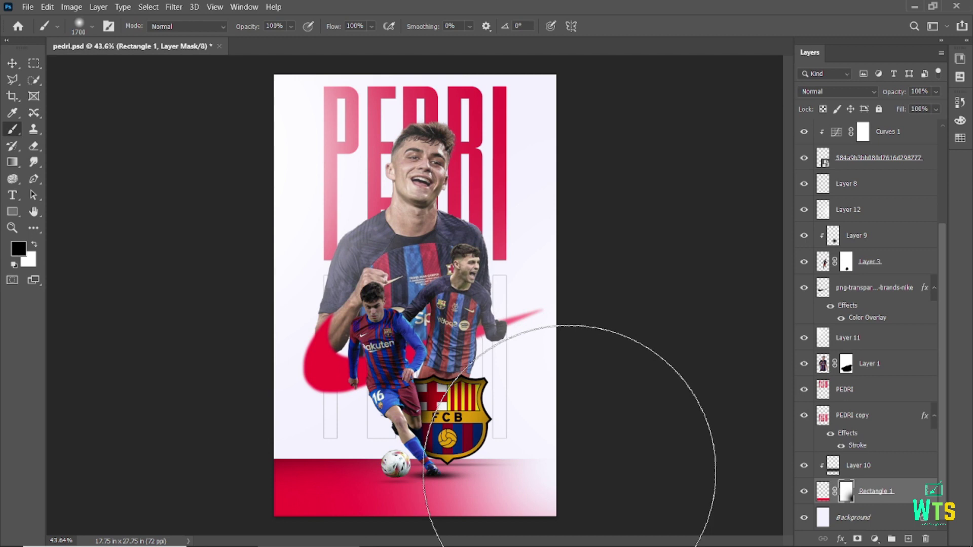
pyautogui.hotkey('ctrl', 'z')
pyautogui.hotkey('ctrl', 'z')
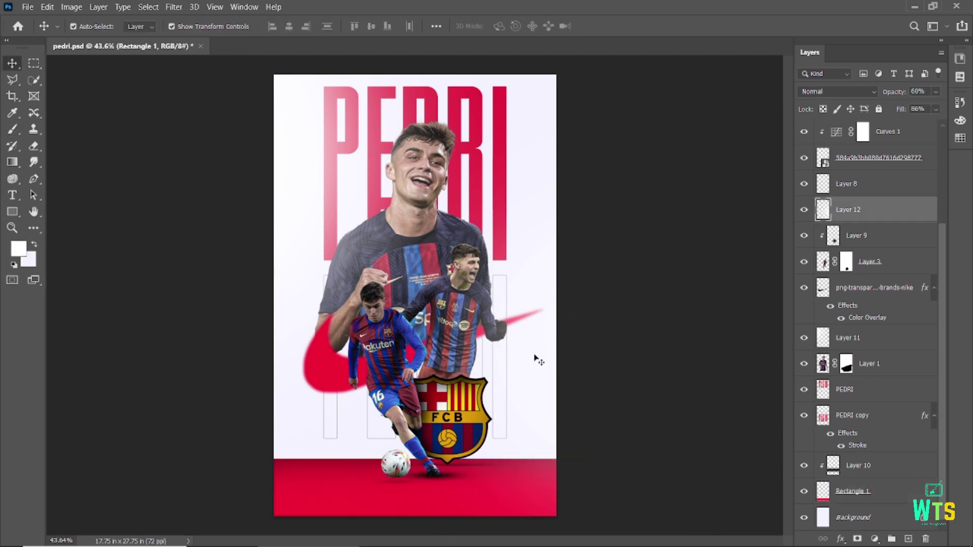
pyautogui.press('v')
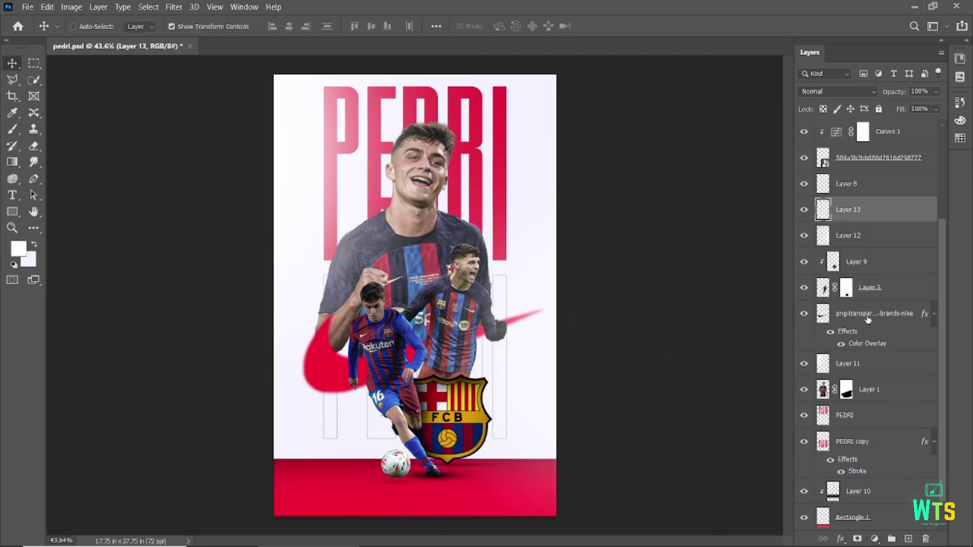
# Mask glow Layer 12 with a 400 px brush, hiding the glow along the red band
pyautogui.click(857, 539)
pyautogui.press('b')
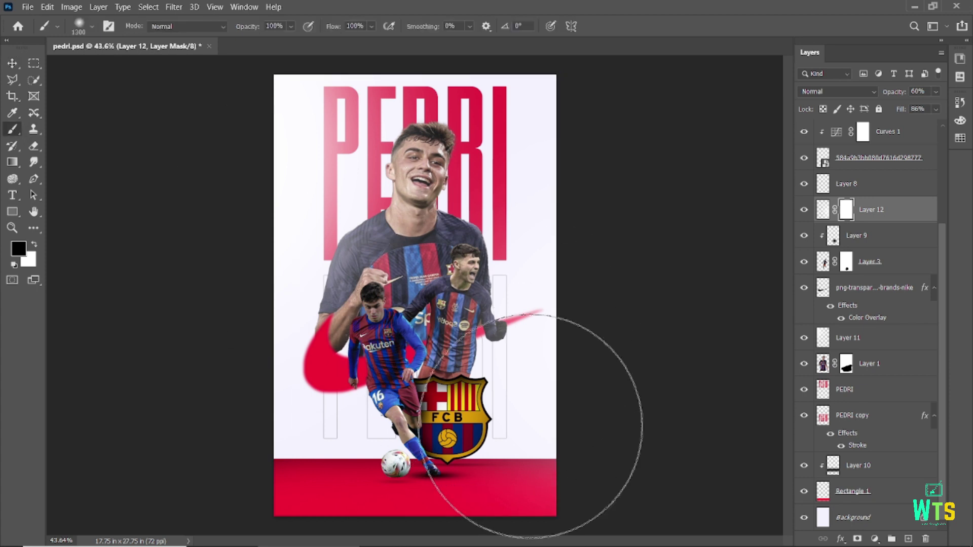
pyautogui.click(92, 26)
pyautogui.doubleClick(93, 198)
pyautogui.moveTo(514, 489); pyautogui.dragTo(522, 495)
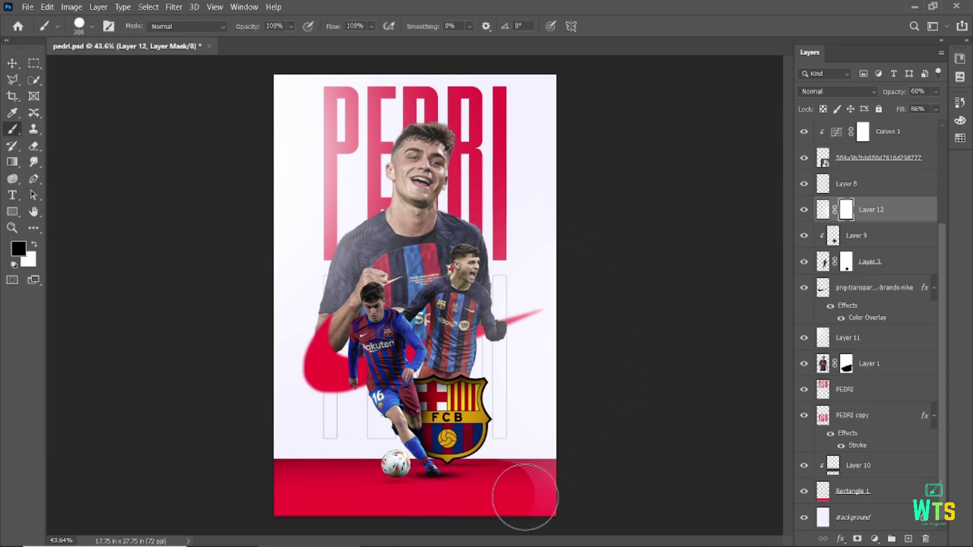
pyautogui.scroll(5, 522, 496)
pyautogui.press('[')
pyautogui.moveTo(176, 438); pyautogui.dragTo(621, 441)
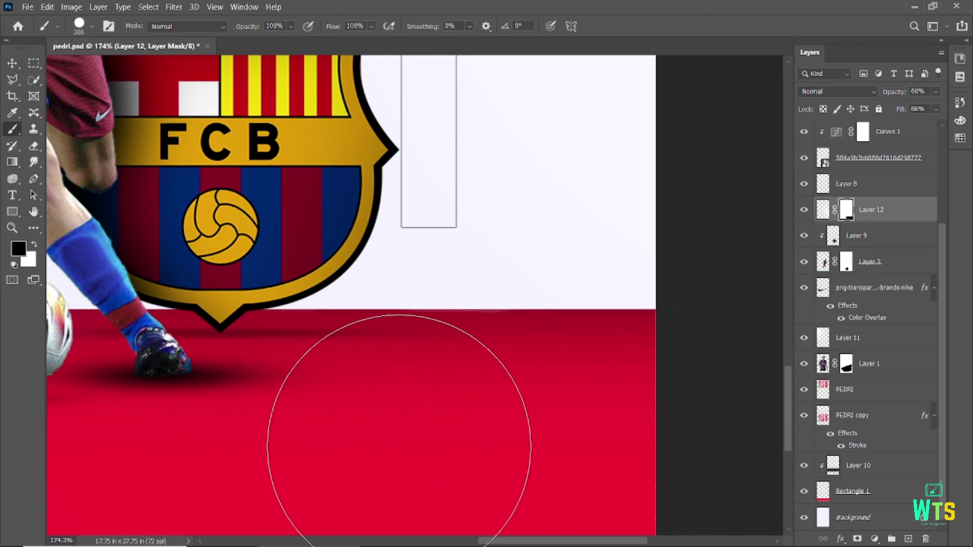
pyautogui.scroll(-3, 417, 452)
pyautogui.scroll(-1, 177, 448)
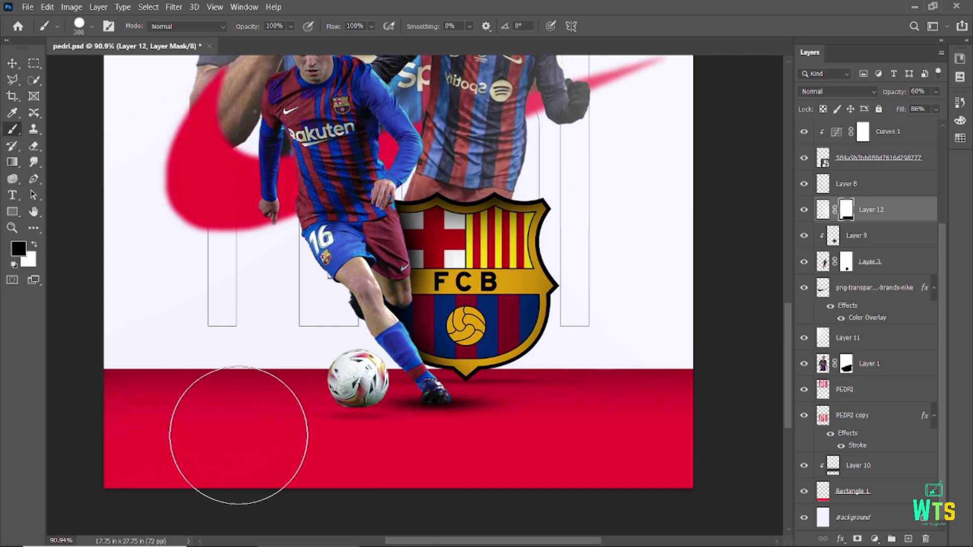
pyautogui.scroll(-5, 244, 445)
# Paint black on Layer 12's mask with a 700 px brush over the arm covering the small player's head
pyautogui.press('v')
pyautogui.click(139, 256)
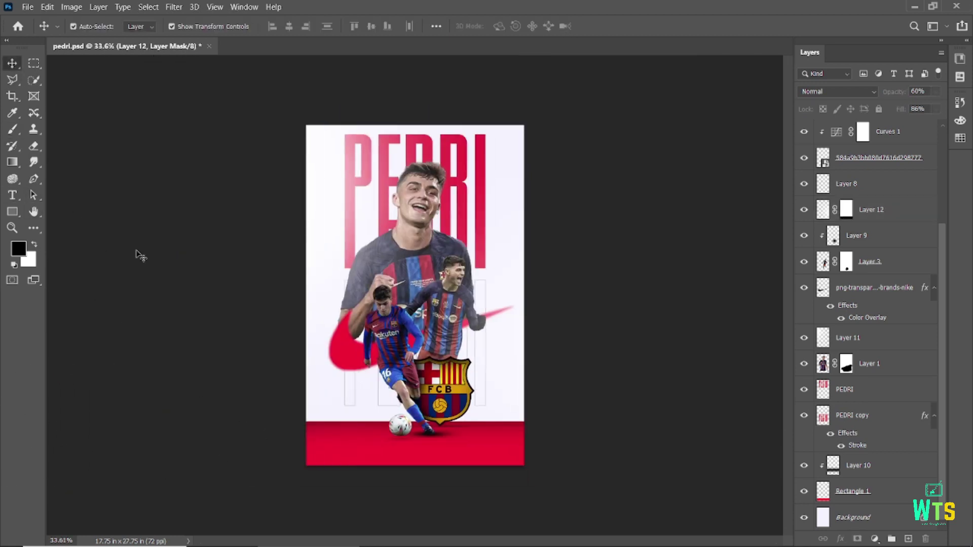
pyautogui.scroll(3, 409, 319)
pyautogui.click(600, 279)
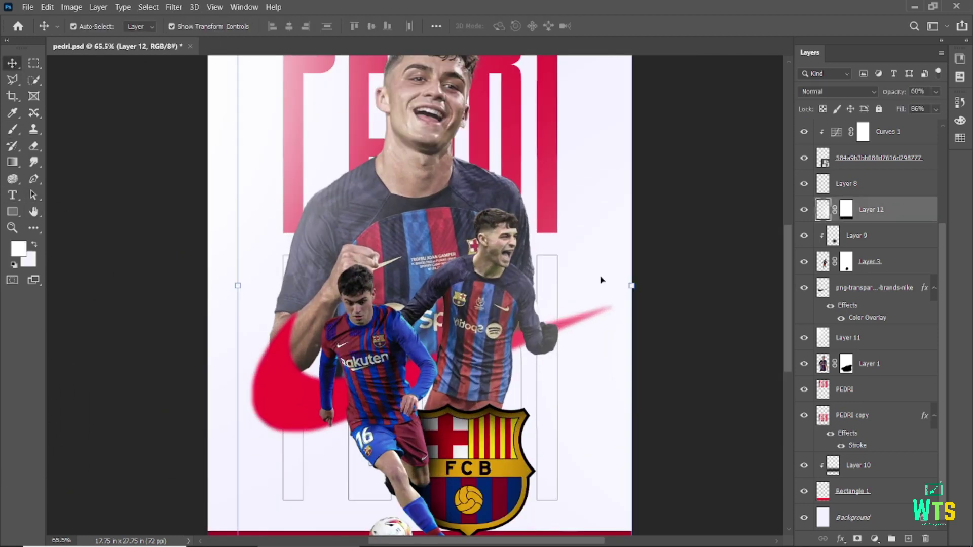
pyautogui.click(846, 209)
pyautogui.press('d')
pyautogui.press('b')
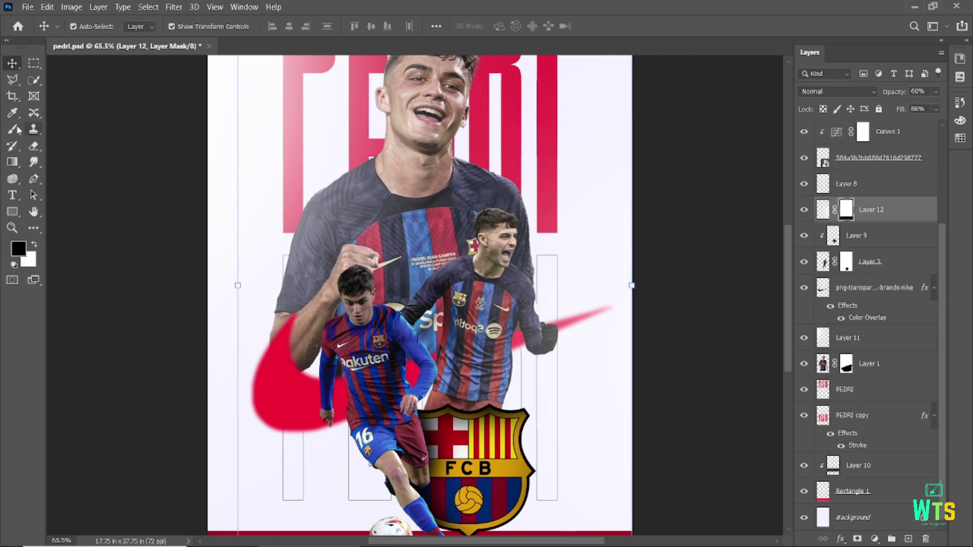
pyautogui.click(92, 26)
pyautogui.press(']')
pyautogui.press(']')
pyautogui.press(']')
pyautogui.moveTo(322, 277); pyautogui.dragTo(334, 314)
# Fit the whole poster in view and create a new empty layer group
pyautogui.press('v')
pyautogui.click(273, 346)
pyautogui.hotkey('ctrl', '-')
pyautogui.hotkey('ctrl', '-')
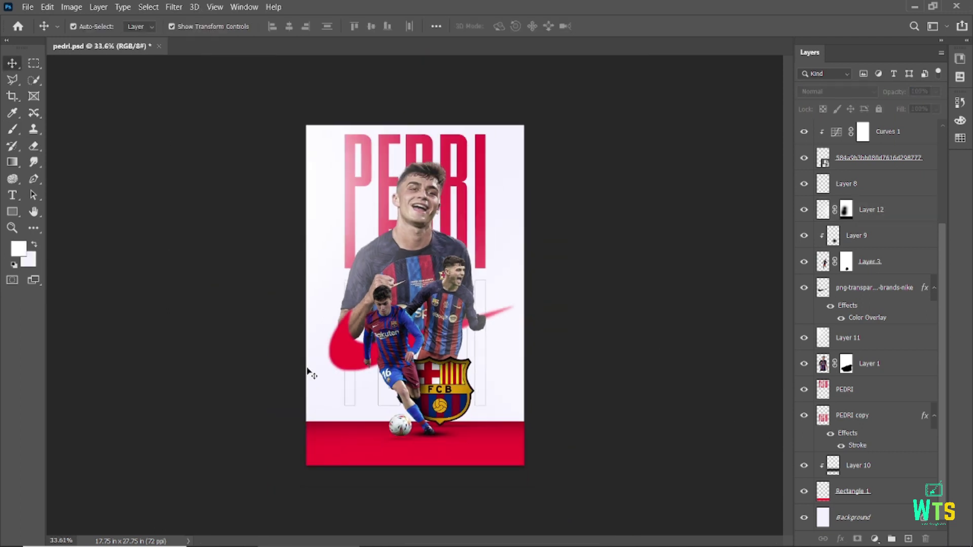
pyautogui.click(891, 540)
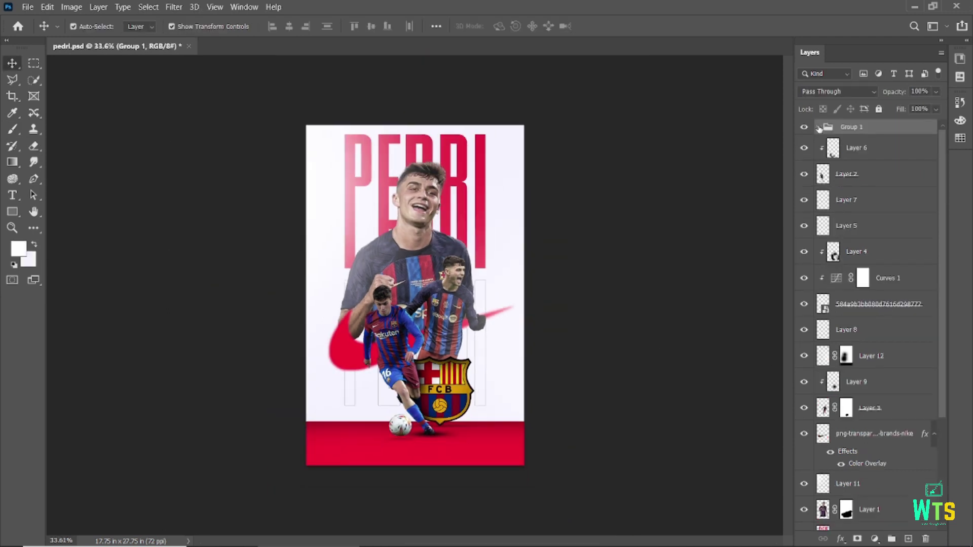
# Replace the empty group with a Curves adjustment that deepens shadows, then select Layer 2
pyautogui.hotkey('ctrl', 'z')
pyautogui.click(875, 539)
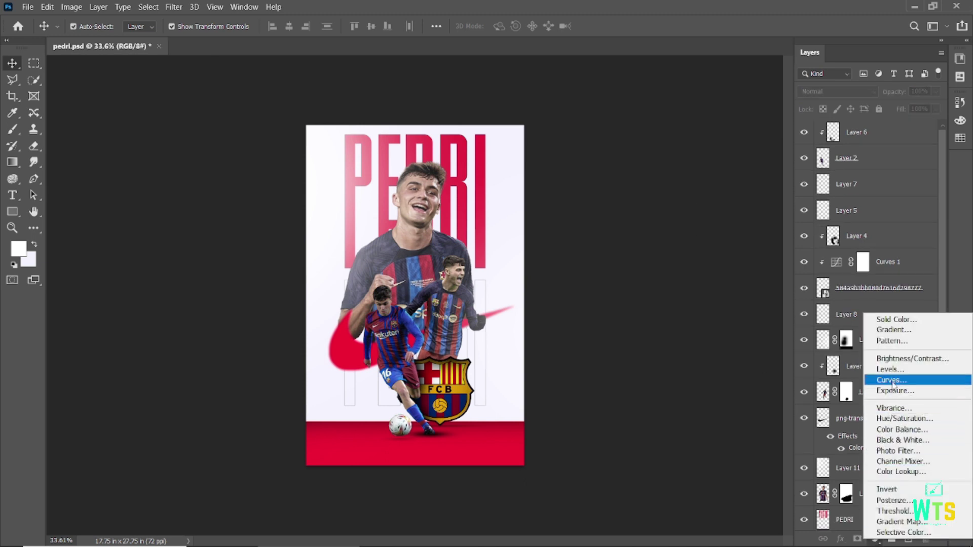
pyautogui.click(884, 382)
pyautogui.moveTo(130, 425); pyautogui.dragTo(130, 430)
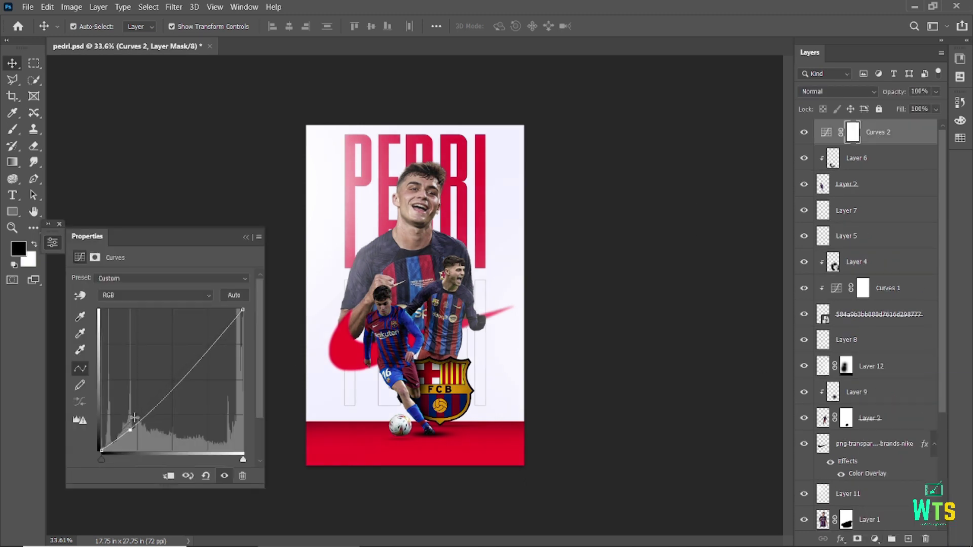
pyautogui.moveTo(243, 309)
pyautogui.mouseDown()
pyautogui.moveTo(243, 332)
pyautogui.moveTo(262, 283)
pyautogui.mouseUp()
pyautogui.moveTo(131, 432); pyautogui.dragTo(137, 425)
pyautogui.click(225, 476)
pyautogui.click(225, 476)
pyautogui.click(244, 238)
pyautogui.click(291, 265)
pyautogui.click(398, 357)
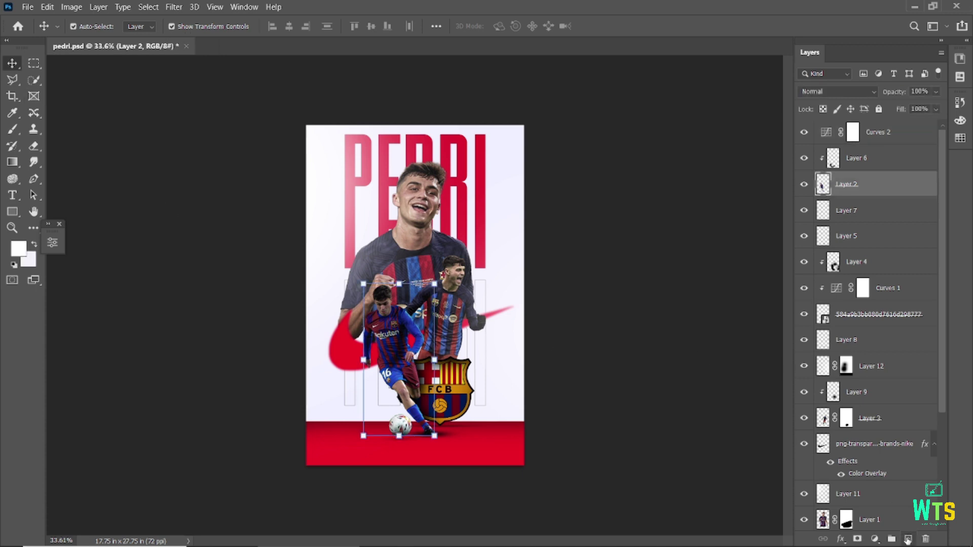
# Add Layer 13 below Curves 2, paint soft white at lower left, save, and clip it to Layer 6
pyautogui.click(908, 538)
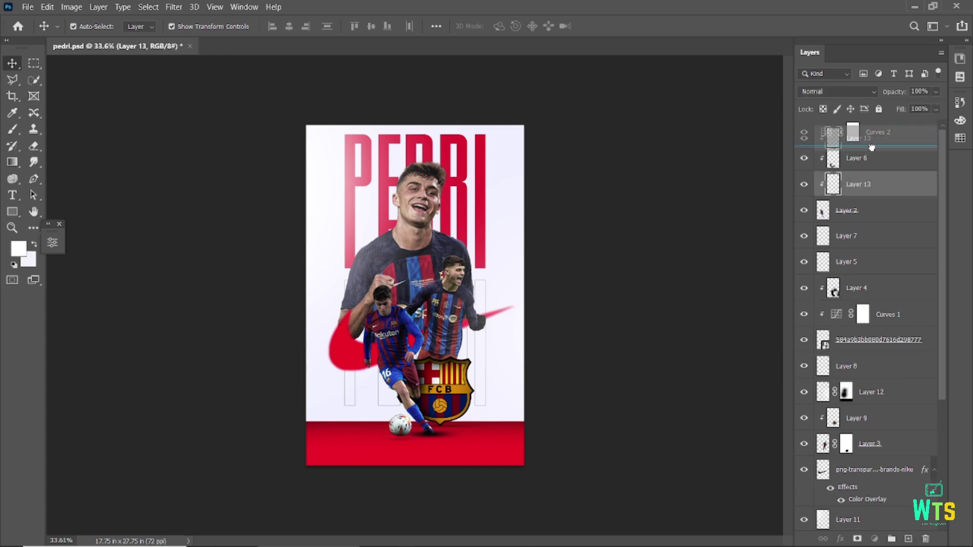
pyautogui.moveTo(852, 184); pyautogui.dragTo(852, 150)
pyautogui.press('b')
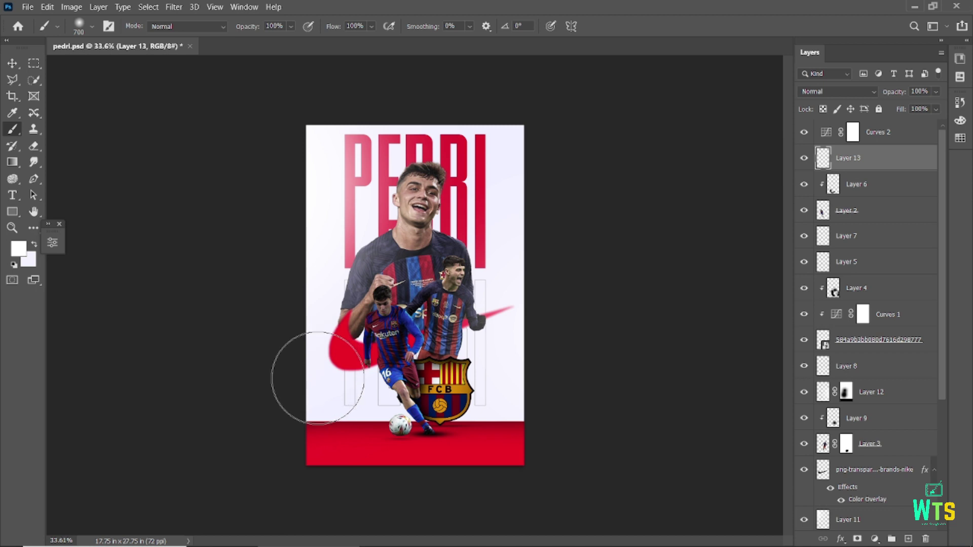
pyautogui.click(323, 388)
pyautogui.hotkey('ctrl', 's')
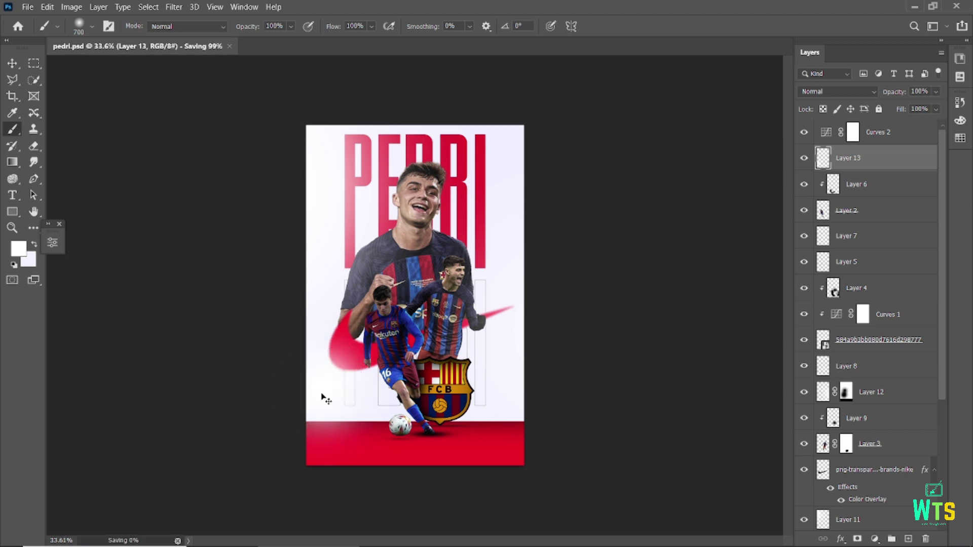
pyautogui.press('v')
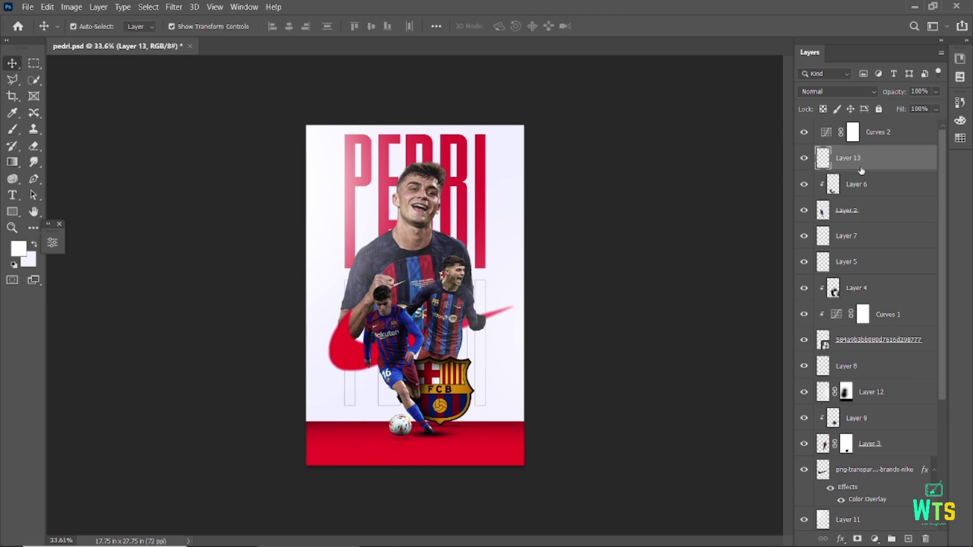
pyautogui.hotkey('ctrl', 'alt', 'g')
pyautogui.press('b')
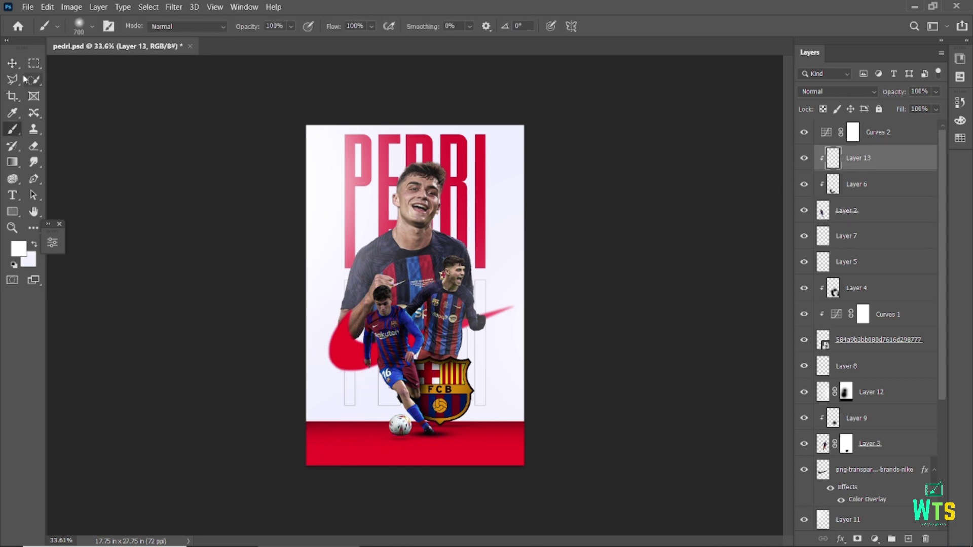
# Make light-fade Layer 11 visible and move it directly beneath Curves 2
pyautogui.press('v')
pyautogui.hotkey('alt', ',')
pyautogui.click(803, 519)
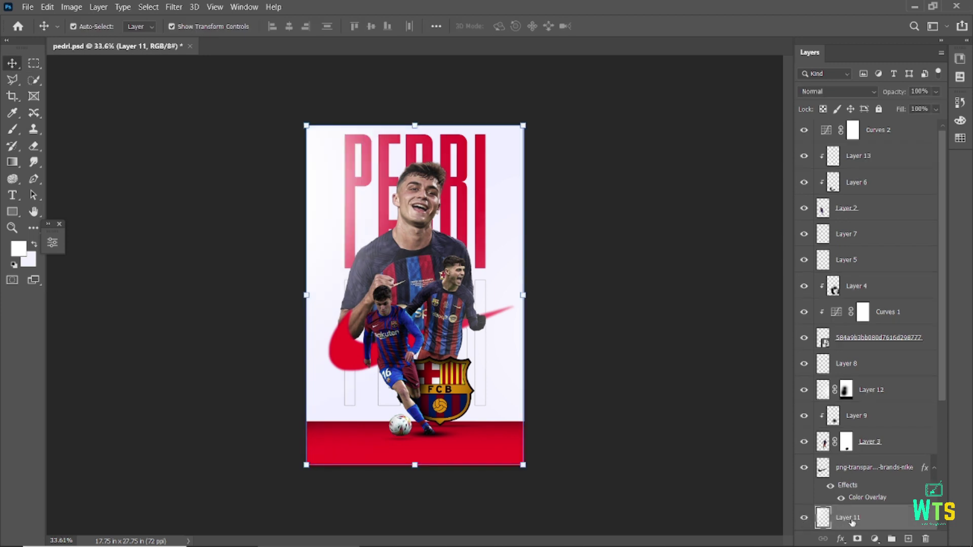
pyautogui.moveTo(848, 517); pyautogui.dragTo(844, 147)
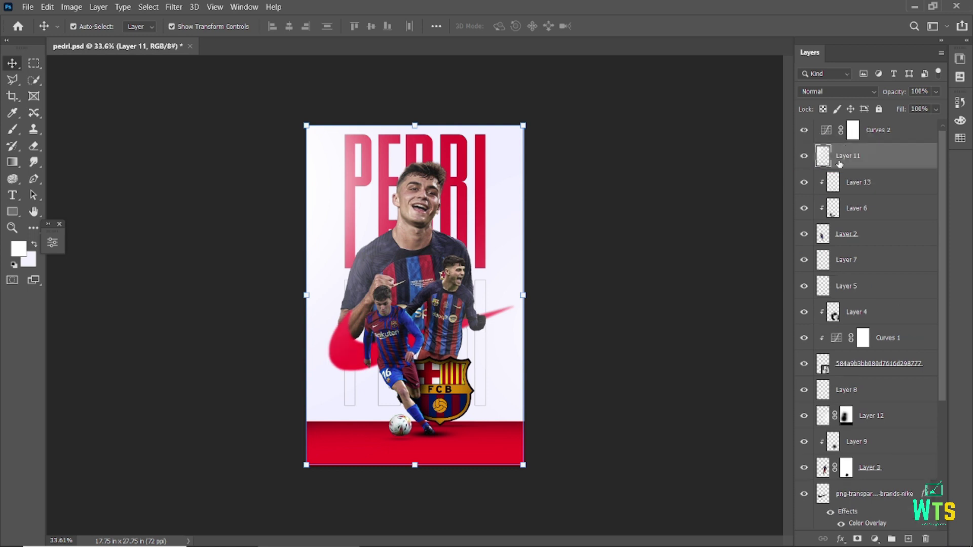
pyautogui.click(587, 414)
pyautogui.click(804, 131)
pyautogui.hotkey('ctrl', '0')
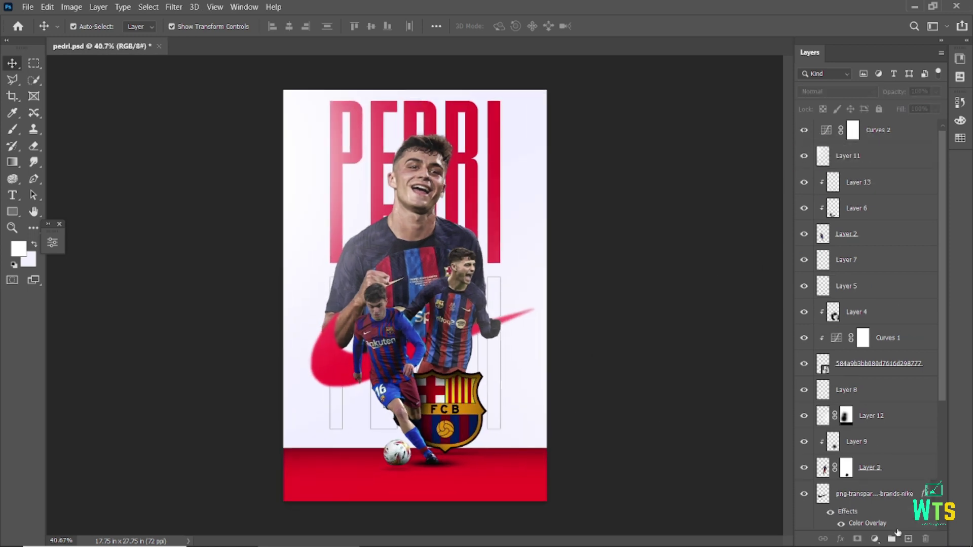
# Add a Color Balance adjustment layer and shift its Midtones sliders
pyautogui.click(875, 539)
pyautogui.click(895, 429)
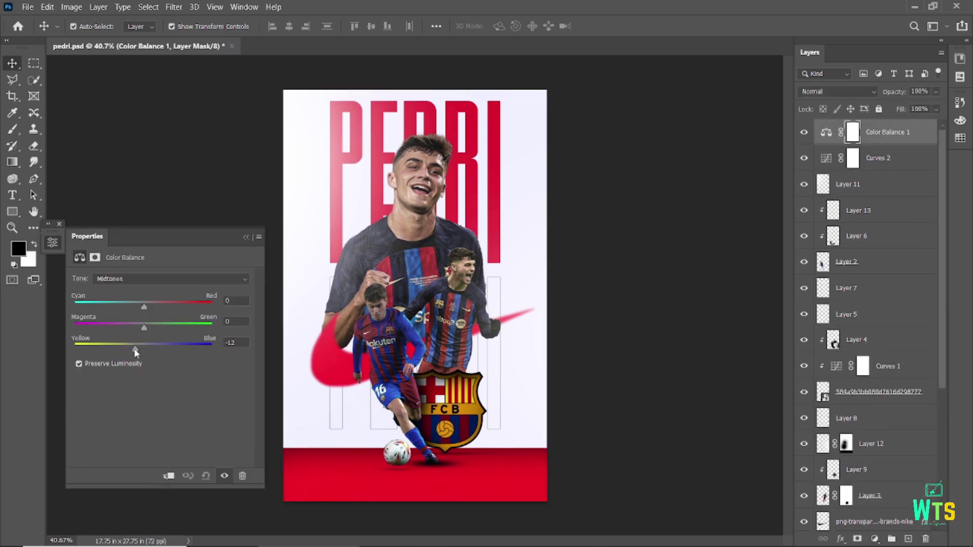
pyautogui.moveTo(156, 356)
pyautogui.mouseDown()
pyautogui.moveTo(121, 327)
pyautogui.moveTo(145, 329)
pyautogui.moveTo(111, 308)
pyautogui.moveTo(152, 313)
pyautogui.mouseUp()
pyautogui.click(224, 476)
pyautogui.keyDown('alt'); pyautogui.scroll(5, 433, 177); pyautogui.keyUp('alt')
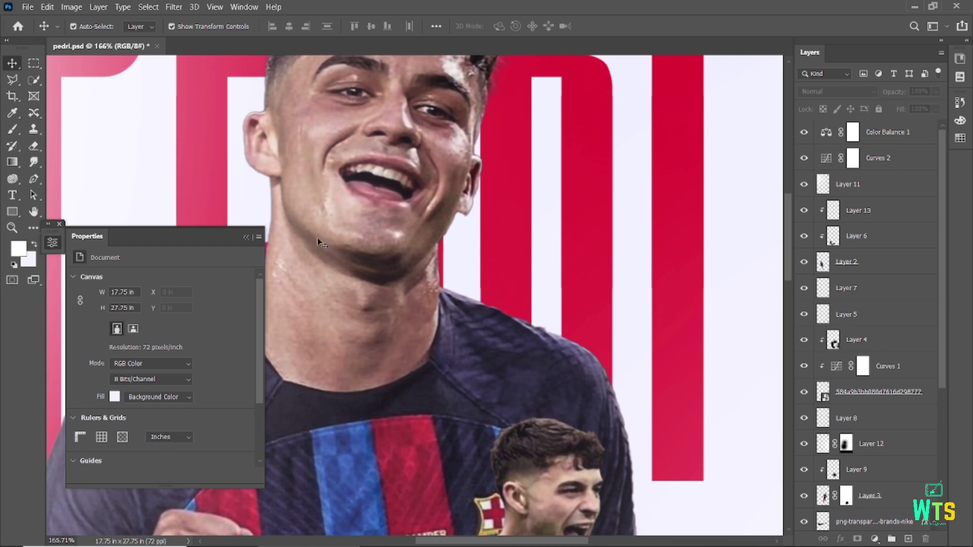
# Hide Color Balance 1 and stamp all visible layers into merged Layer 14
pyautogui.click(827, 133)
pyautogui.click(225, 478)
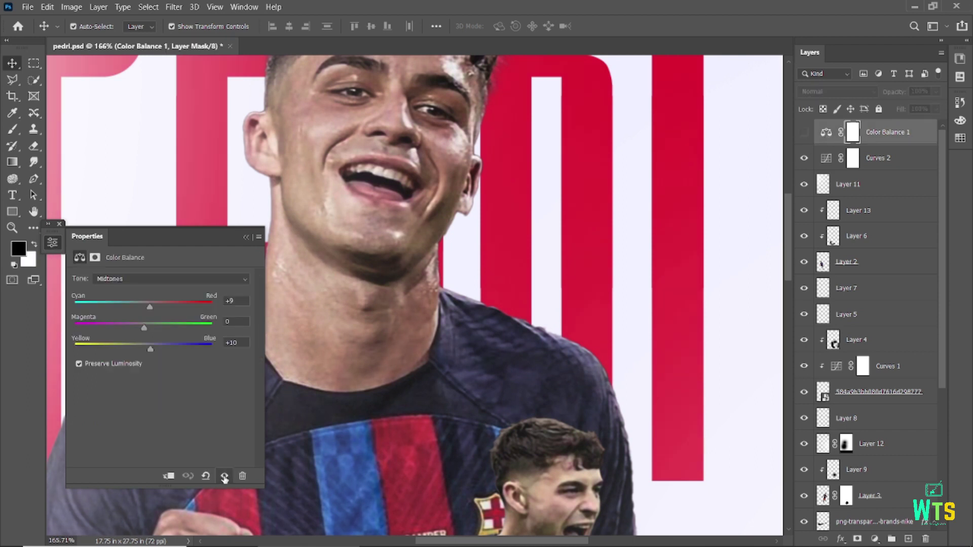
pyautogui.hotkey('ctrl', '0')
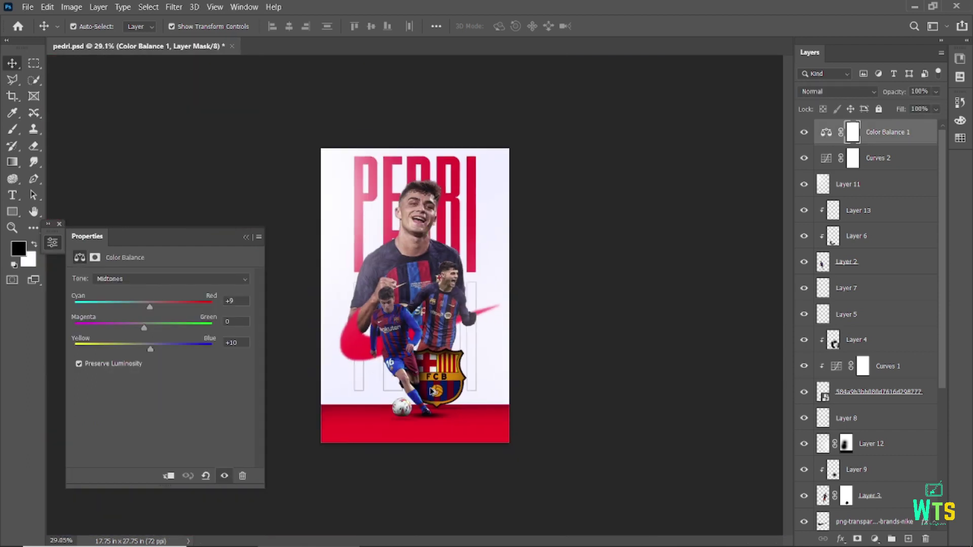
pyautogui.click(224, 476)
pyautogui.click(224, 476)
pyautogui.click(246, 237)
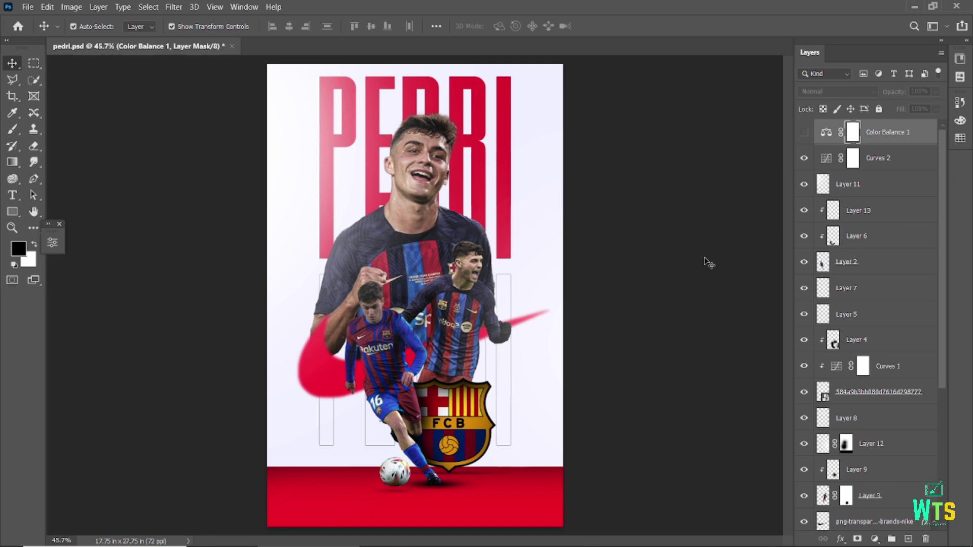
pyautogui.hotkey('ctrl', 'shift', 'alt', 'e')
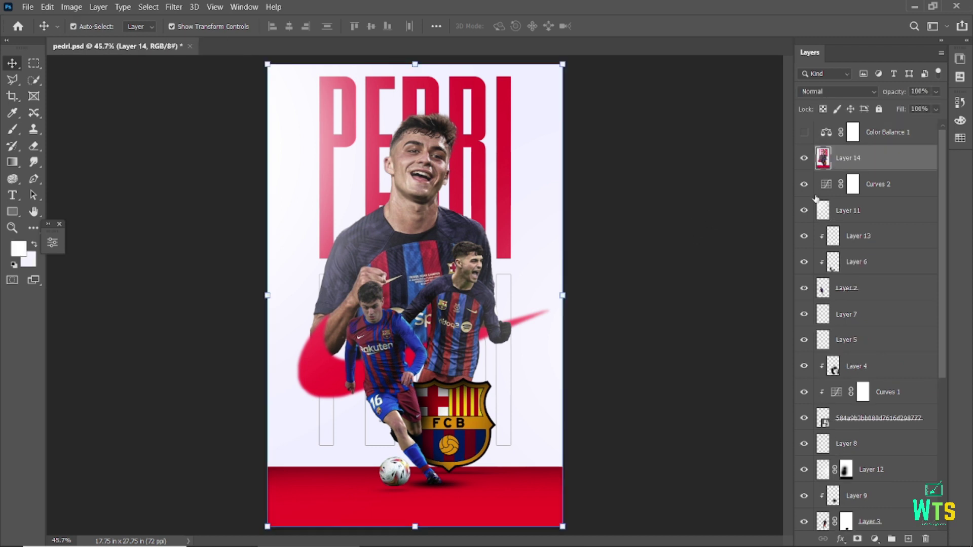
# Delete and redo the stamp-visible merge into Layer 14
pyautogui.scroll(-5, 879, 288)
pyautogui.scroll(5, 872, 304)
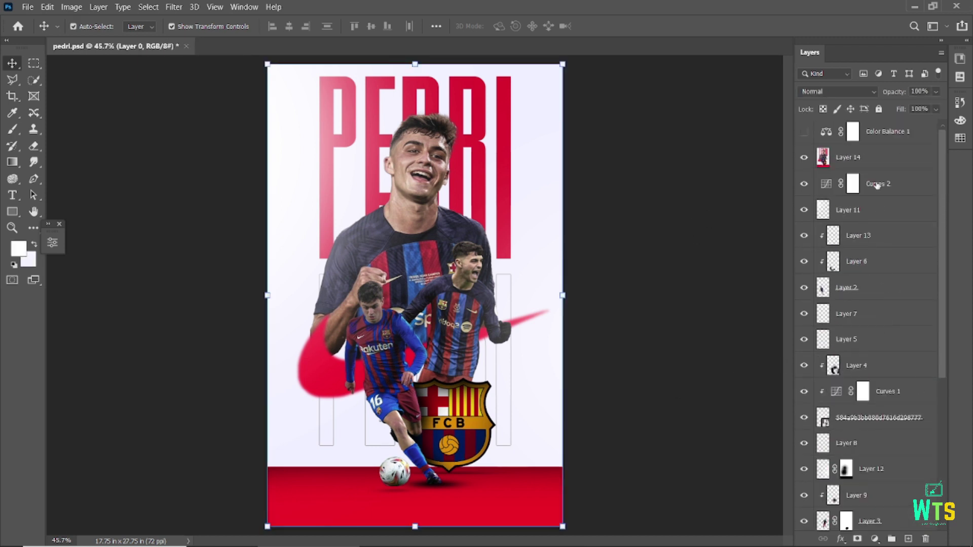
pyautogui.press('Delete')
pyautogui.hotkey('ctrl', 'shift', 'alt', 'e')
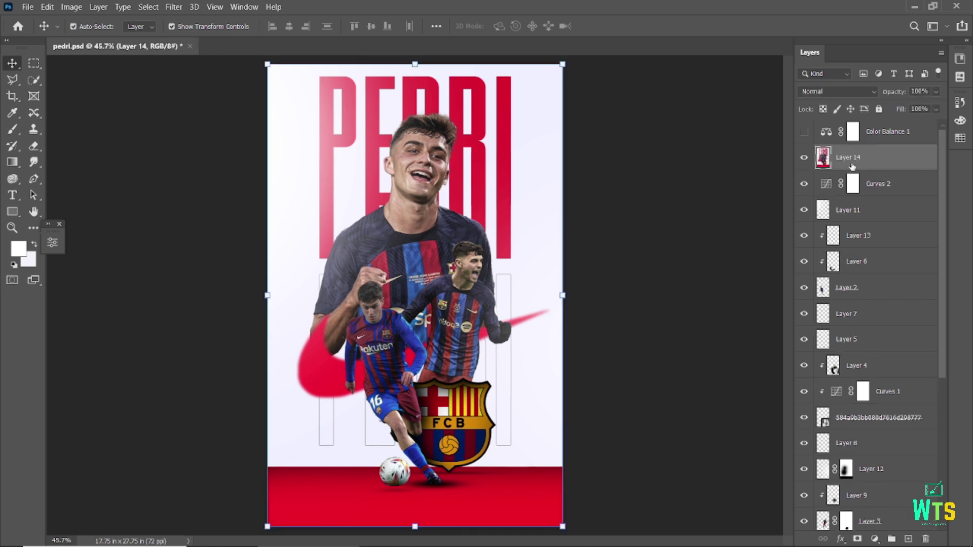
# Boost Layer 14 in Camera Raw (exposure +0.35, clarity +11) and delete Color Balance 1
pyautogui.click(172, 7)
pyautogui.click(191, 95)
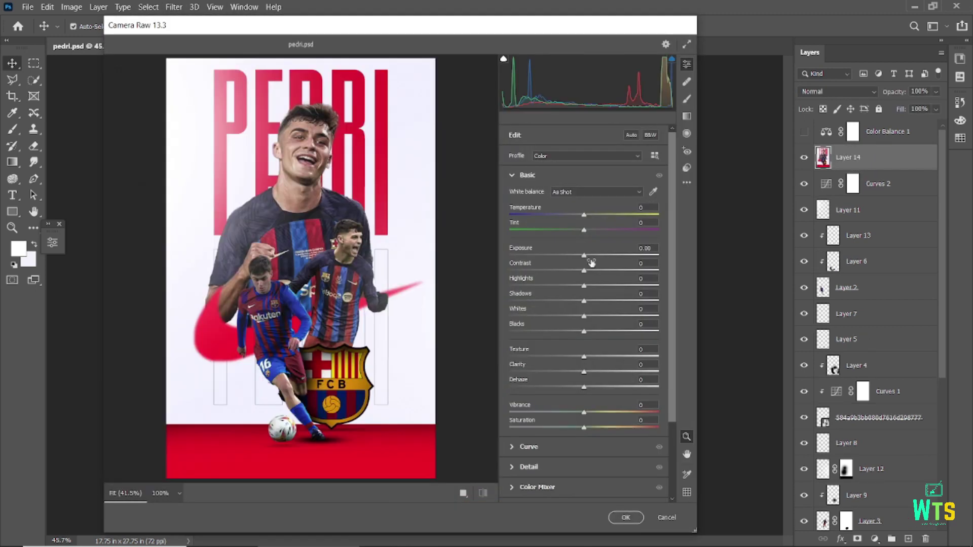
pyautogui.moveTo(583, 256)
pyautogui.mouseDown()
pyautogui.moveTo(593, 271)
pyautogui.moveTo(581, 286)
pyautogui.mouseUp()
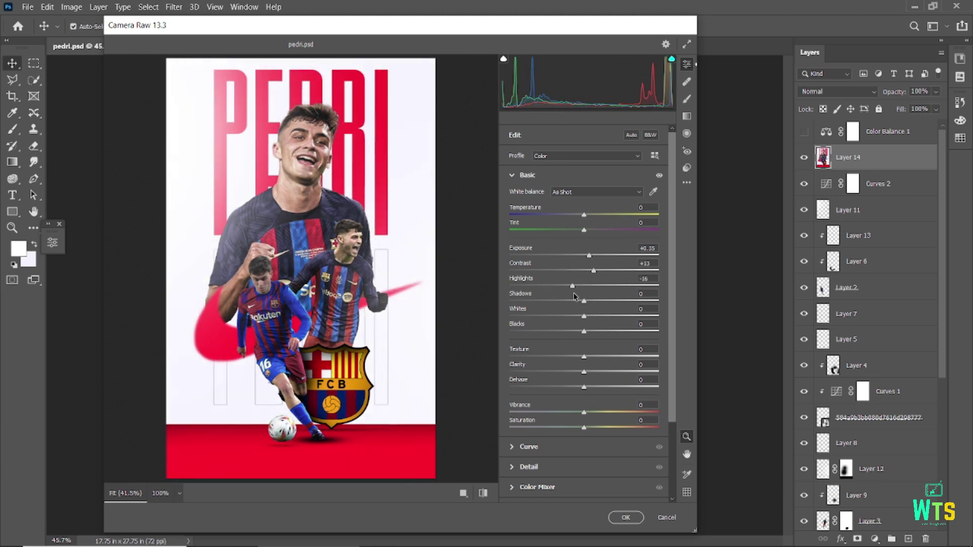
pyautogui.click(584, 302)
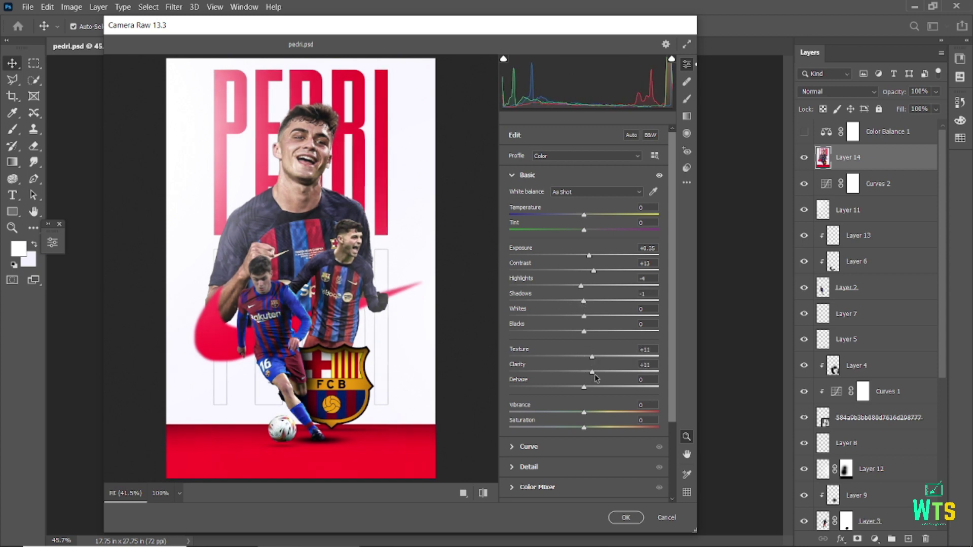
pyautogui.click(483, 494)
pyautogui.click(626, 517)
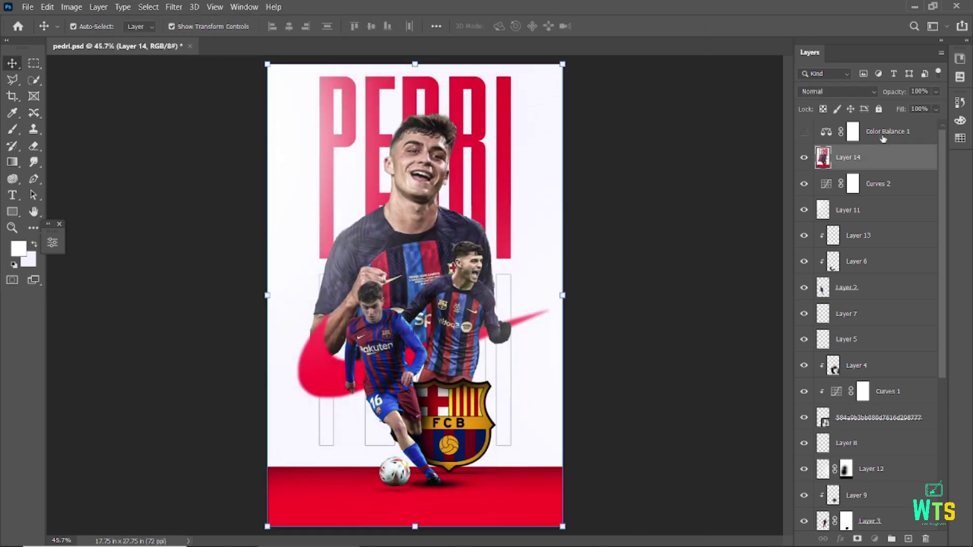
pyautogui.moveTo(855, 131); pyautogui.dragTo(925, 538)
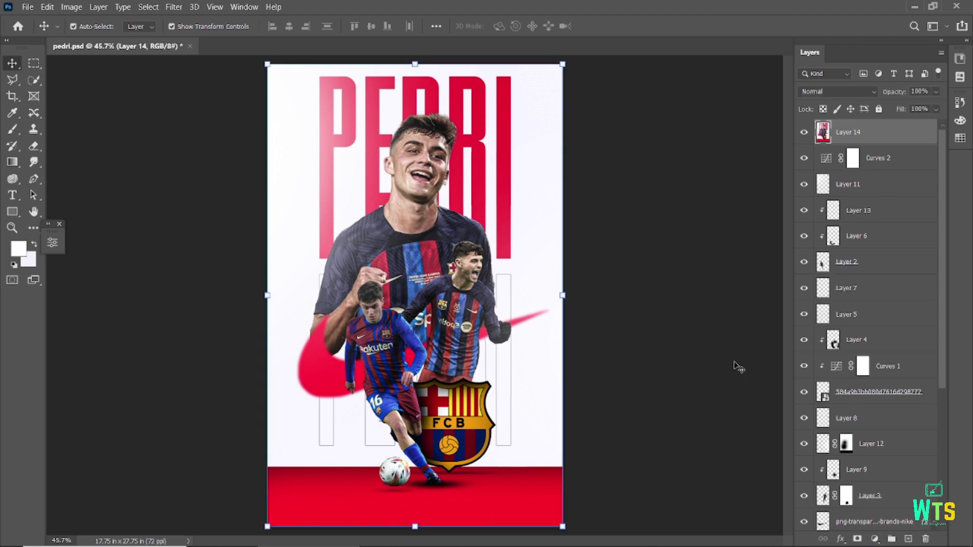